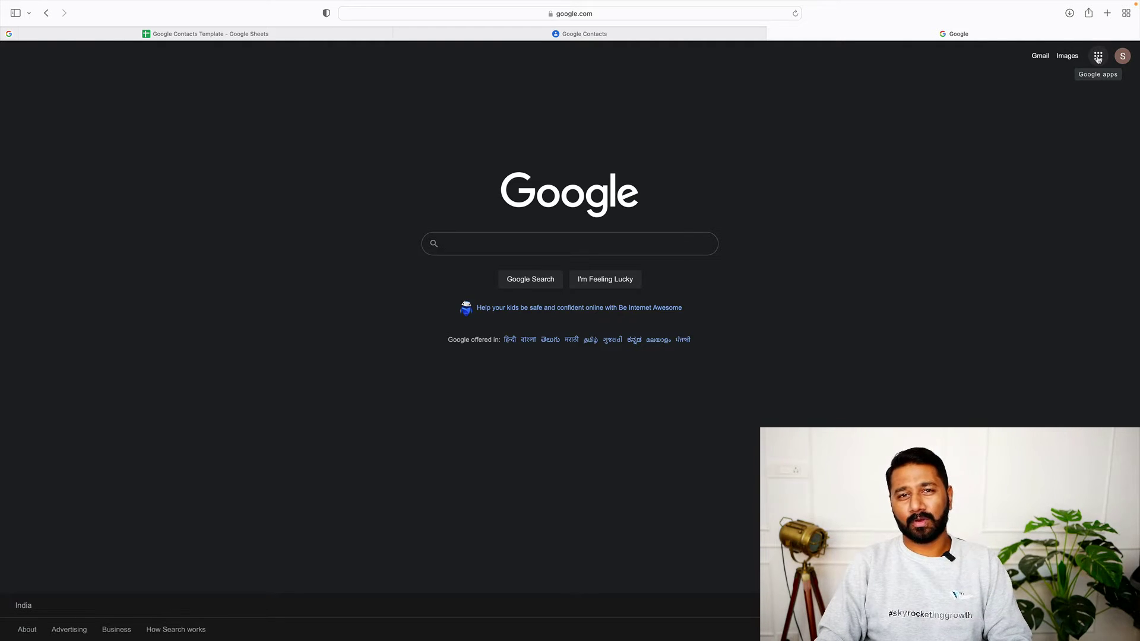
# Open Google Contacts from the Google apps grid on the Search page
pyautogui.click(1099, 57)
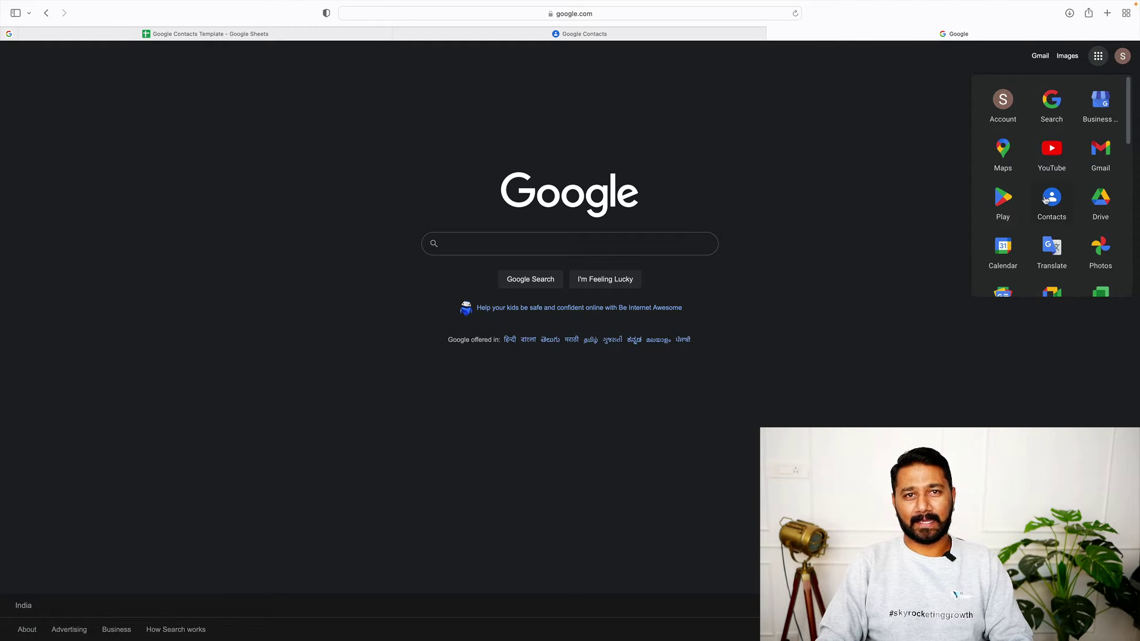
pyautogui.click(1052, 200)
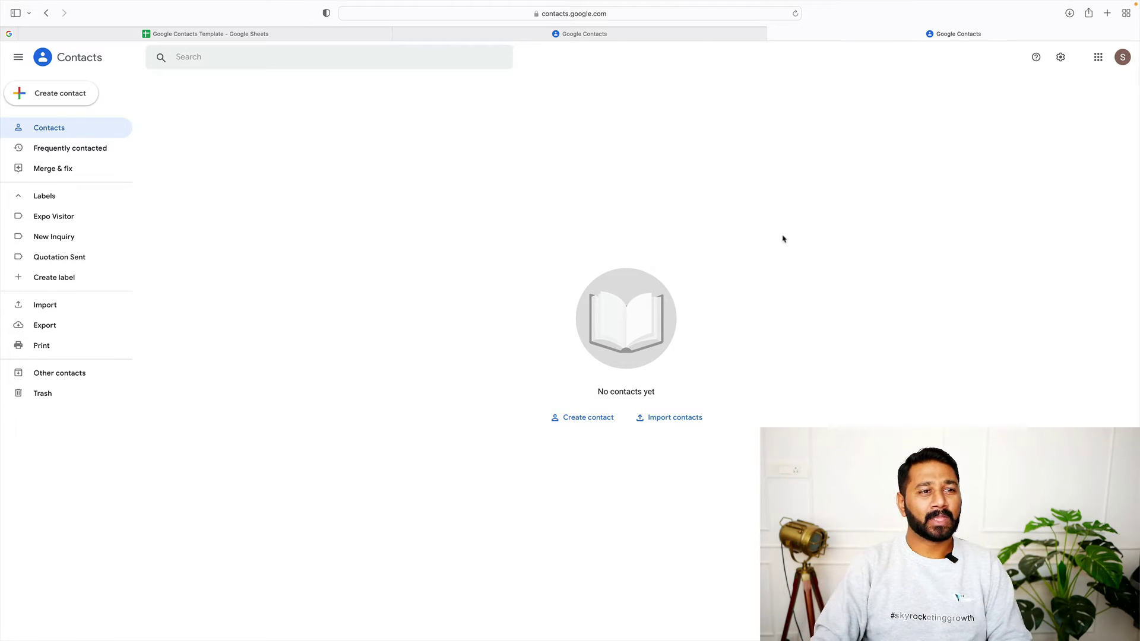
# Start a new contact and enter its first name, email address and phone number
pyautogui.click(73, 99)
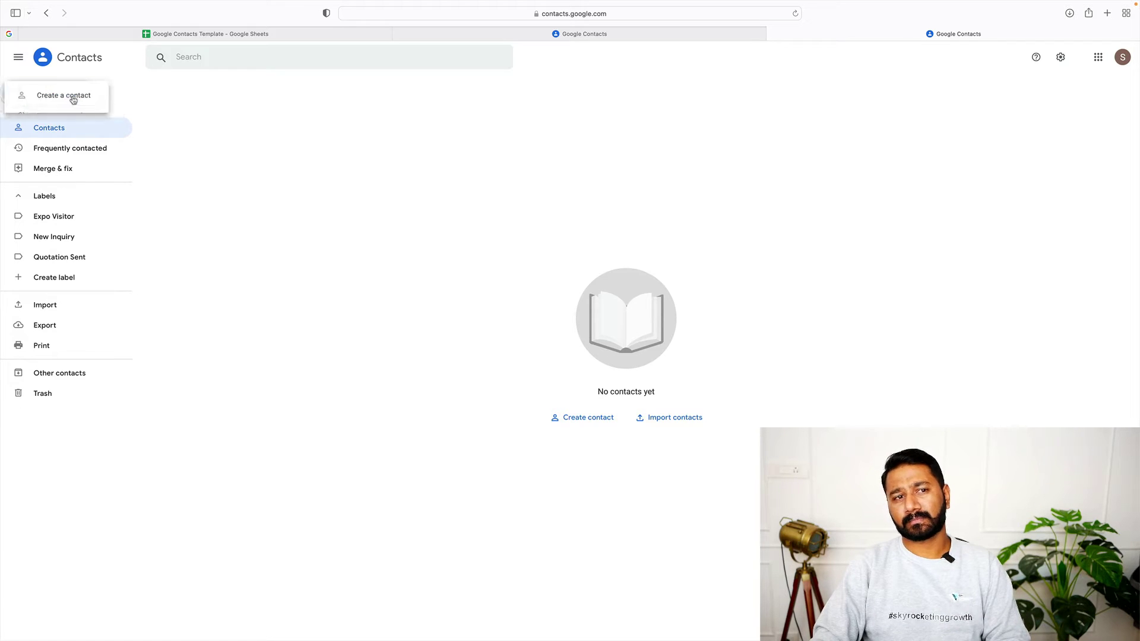
pyautogui.click(69, 95)
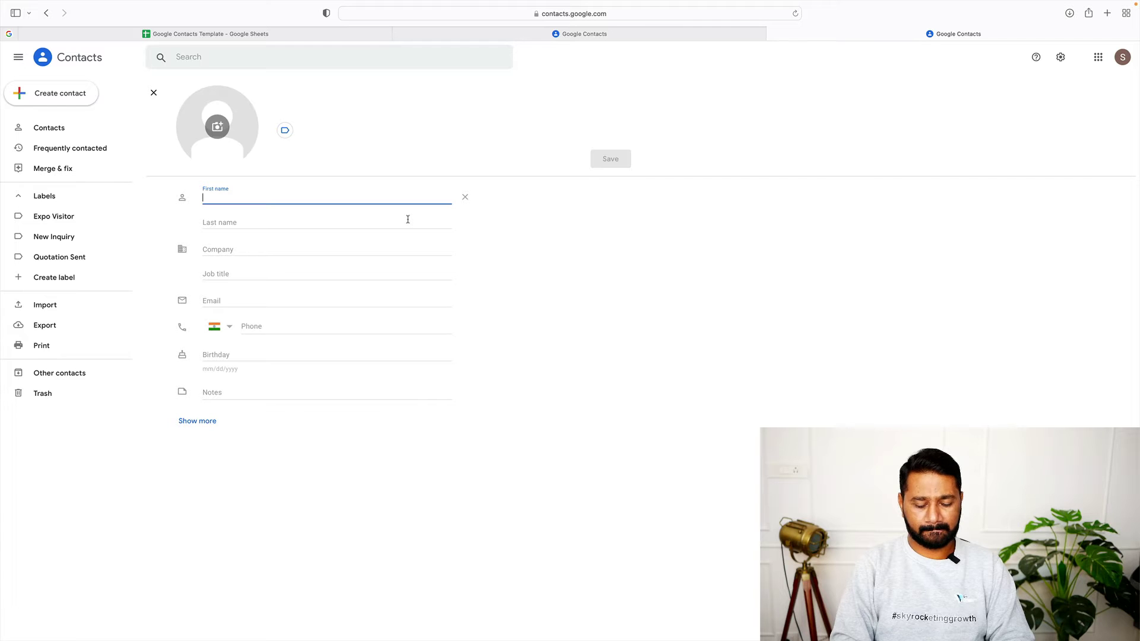
pyautogui.write('Jimmy')
pyautogui.click(438, 222)
pyautogui.click(321, 248)
pyautogui.click(294, 302)
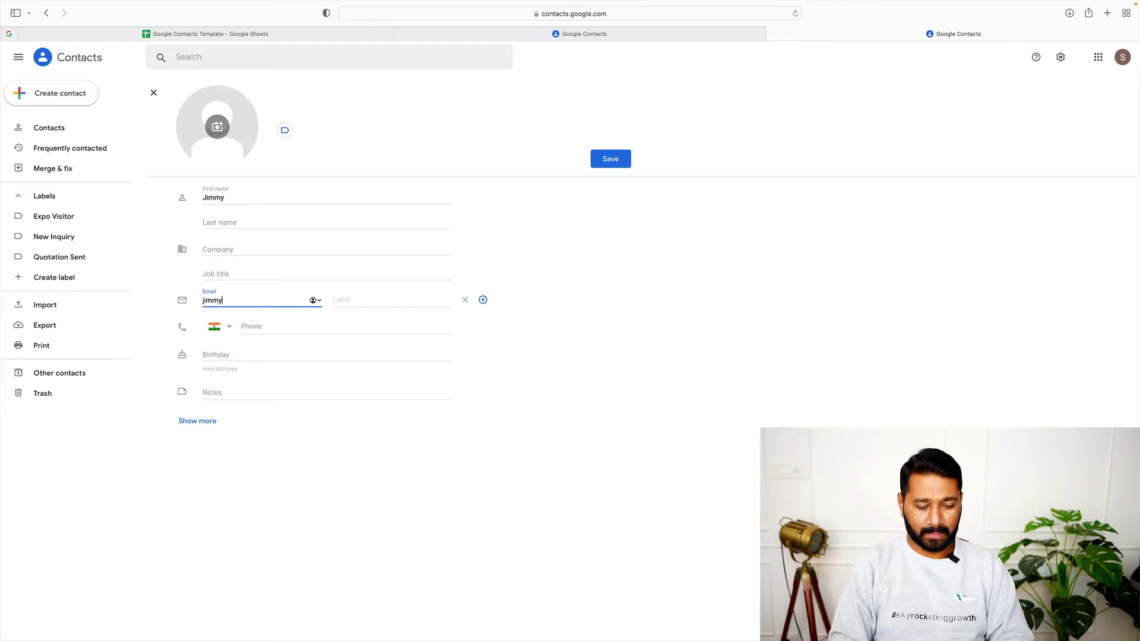
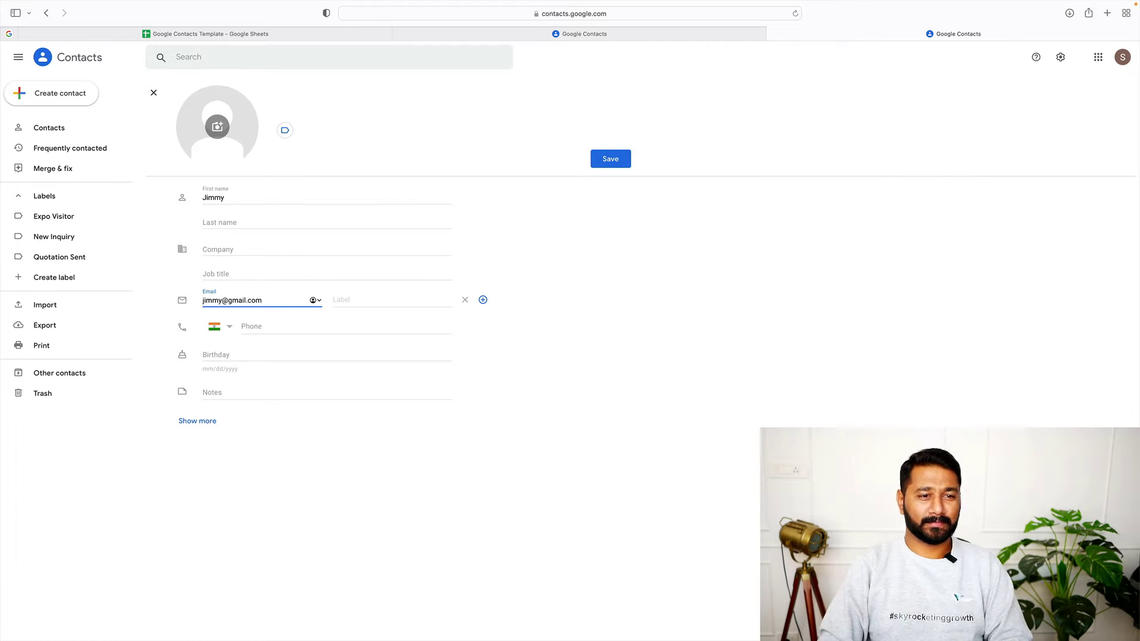
pyautogui.click(317, 322)
pyautogui.write('1234 5')
pyautogui.click(447, 435)
# Label the email as Work and the phone as Mobile, then save the contact
pyautogui.click(413, 299)
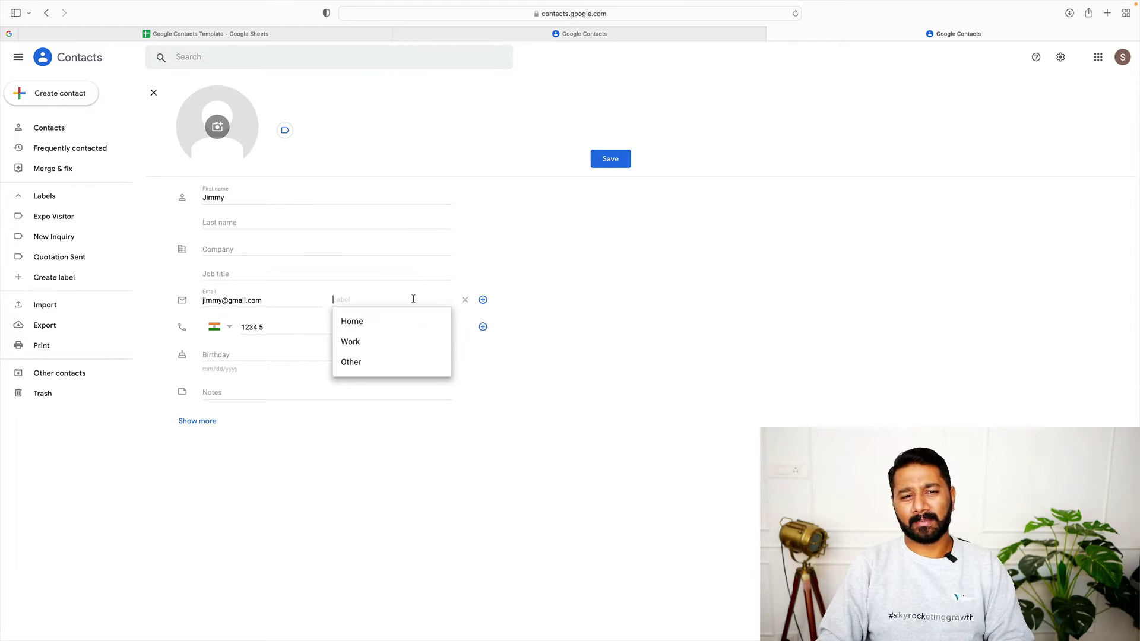
pyautogui.click(379, 341)
pyautogui.click(369, 326)
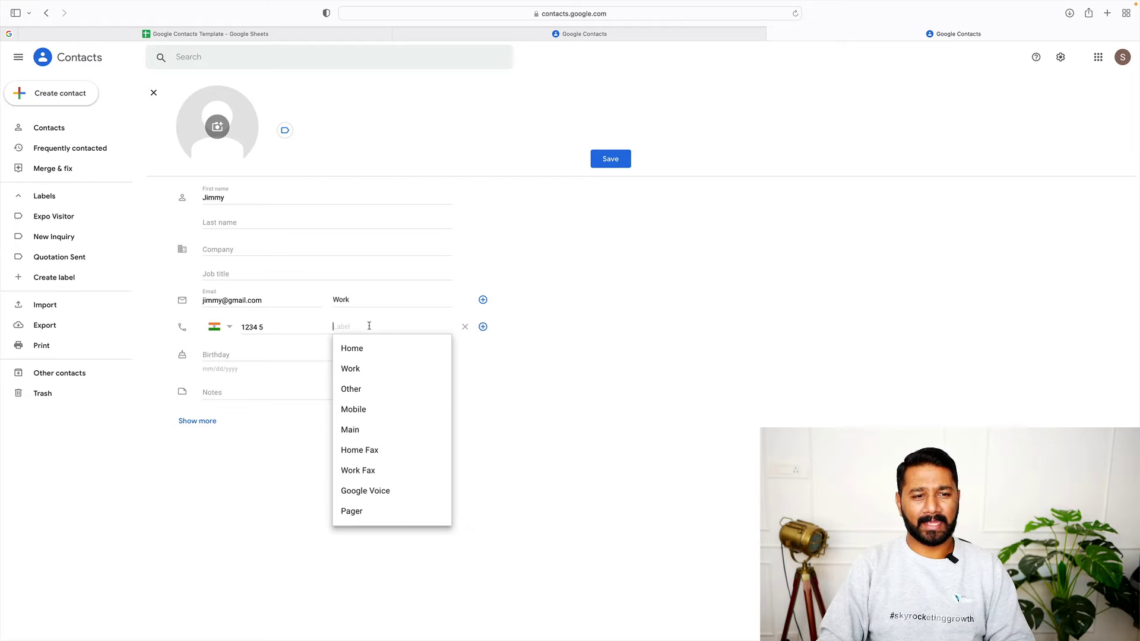
pyautogui.click(369, 407)
pyautogui.click(421, 511)
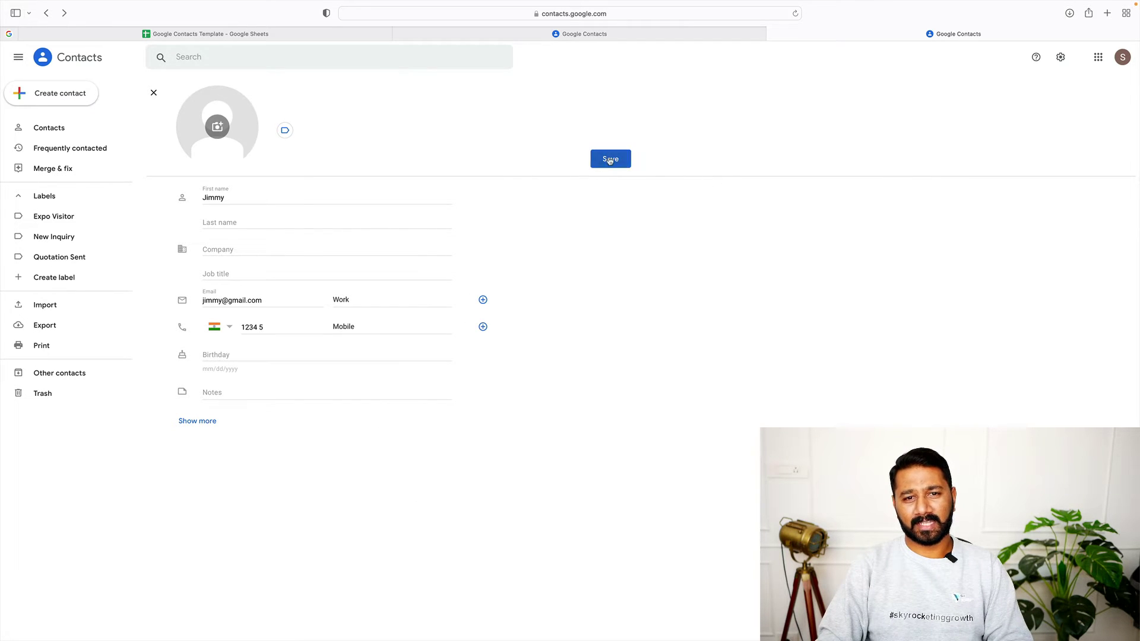
pyautogui.click(610, 160)
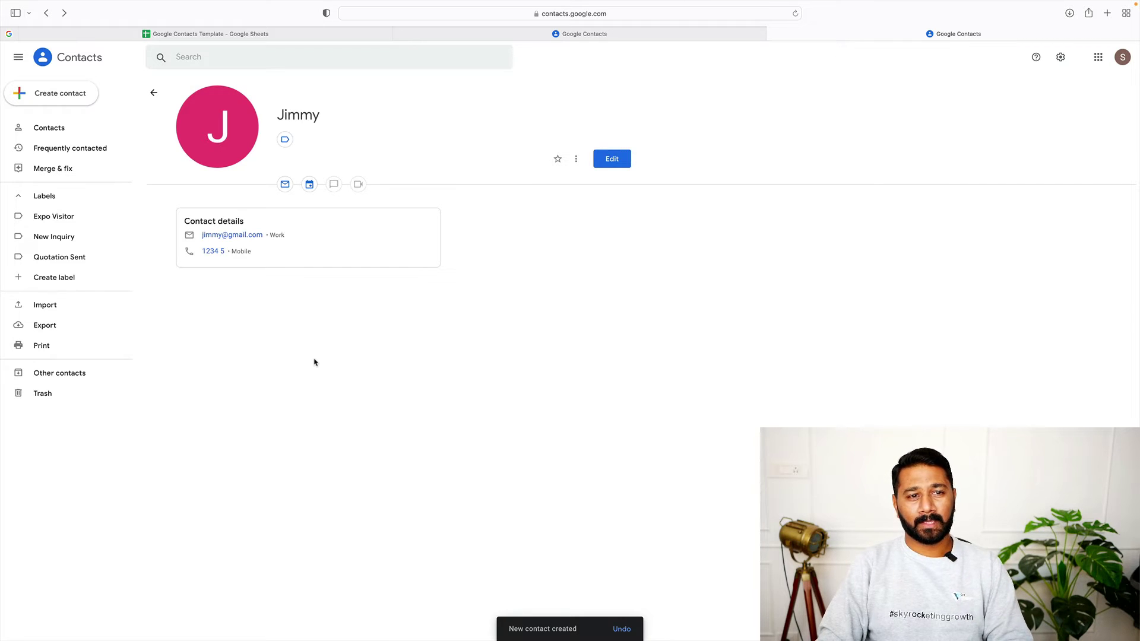
# Go back from the new contact's details page to the full Contacts list
pyautogui.click(59, 131)
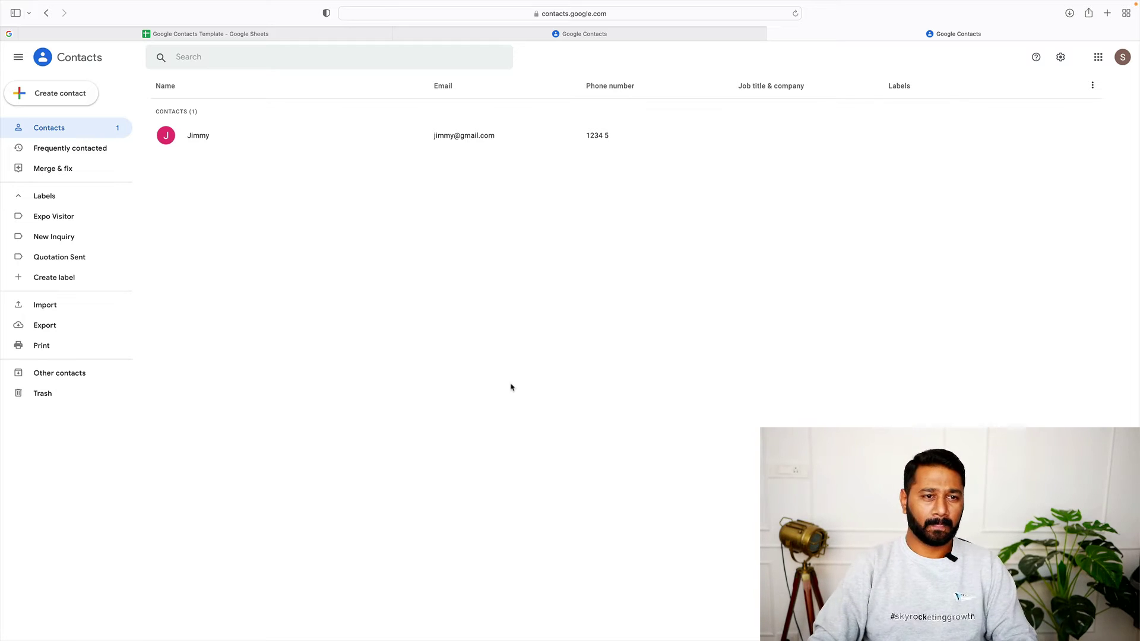
# Create and save a contact named 'SAmple - 1' with a phone number
pyautogui.click(68, 95)
pyautogui.click(68, 97)
pyautogui.write('SAm')
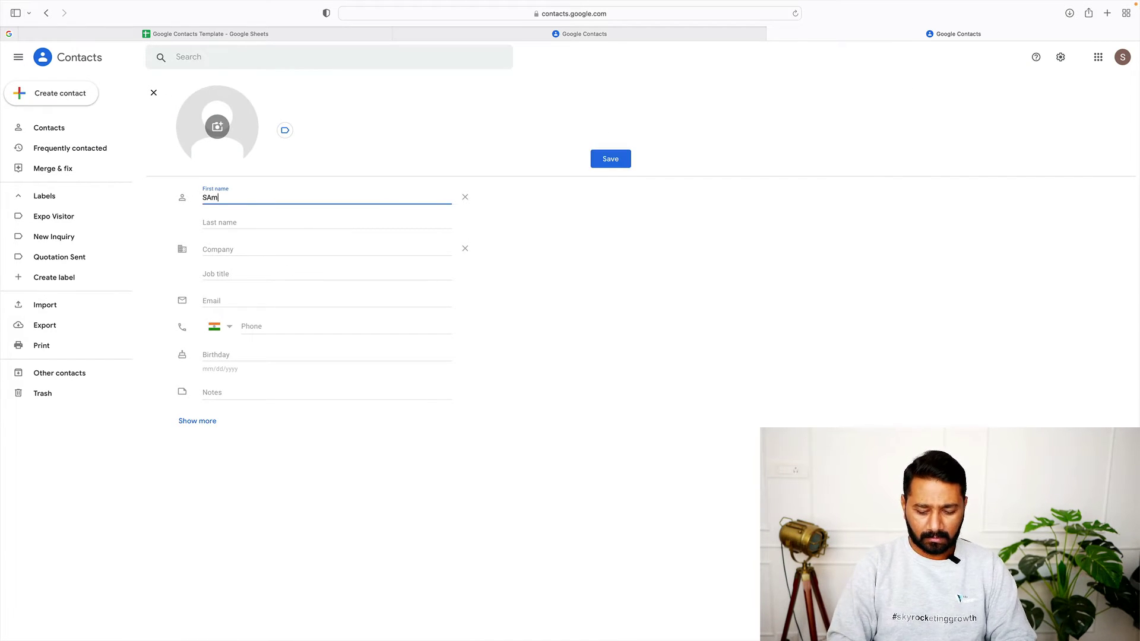
pyautogui.write('ple - 1')
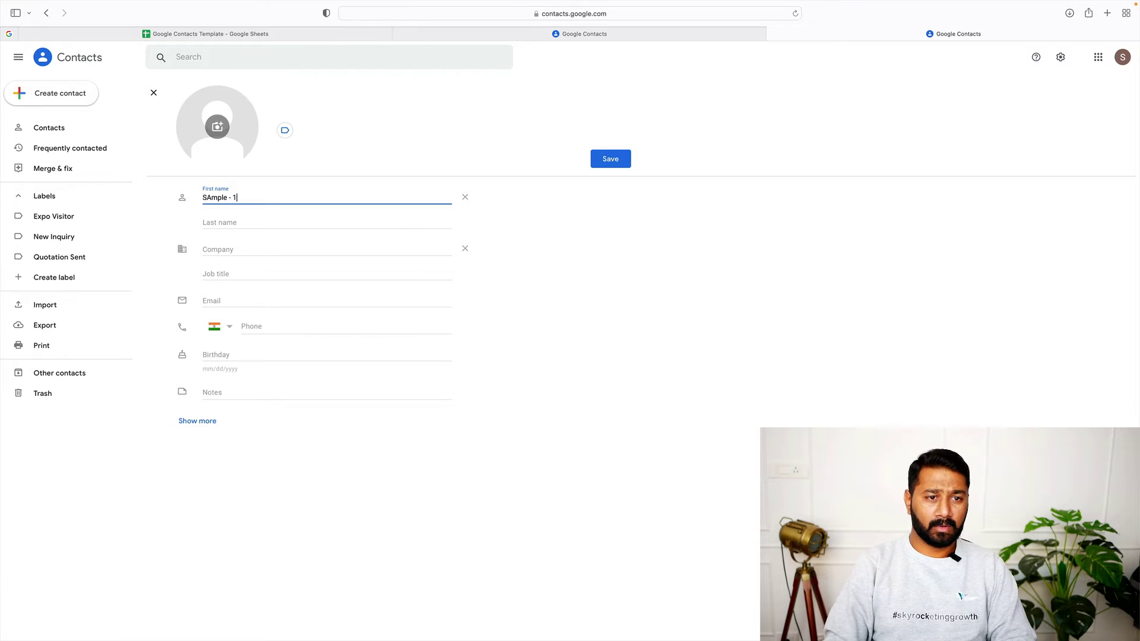
pyautogui.click(276, 301)
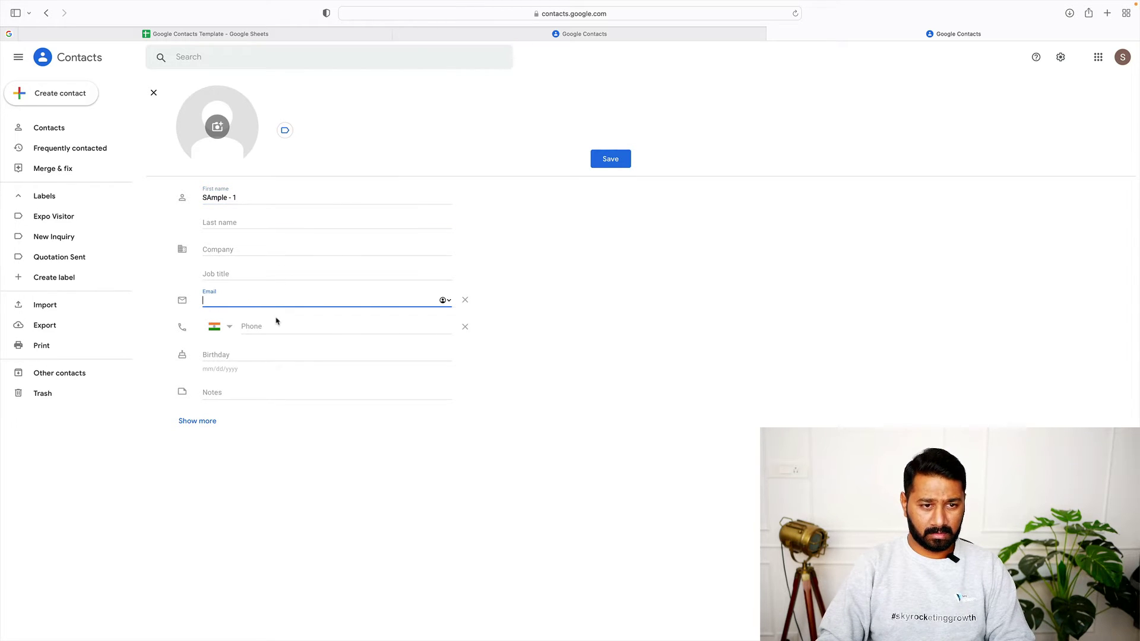
pyautogui.click(278, 326)
pyautogui.write('123')
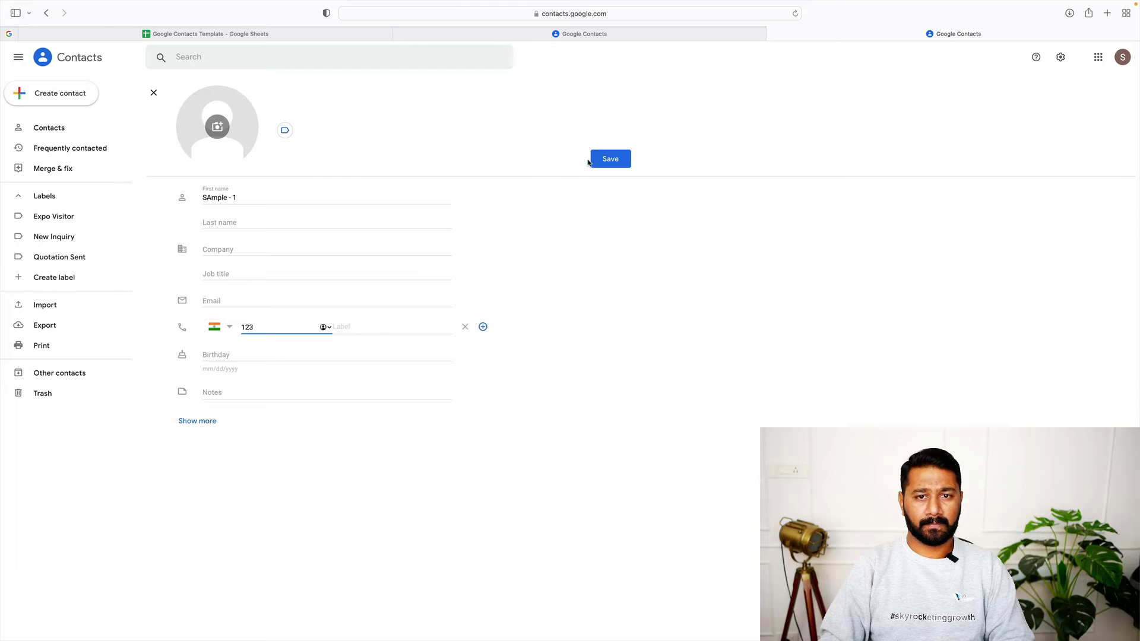
pyautogui.click(591, 162)
# Create and save a contact named 'Sam - 2' with a phone number
pyautogui.click(76, 94)
pyautogui.click(200, 137)
pyautogui.click(76, 98)
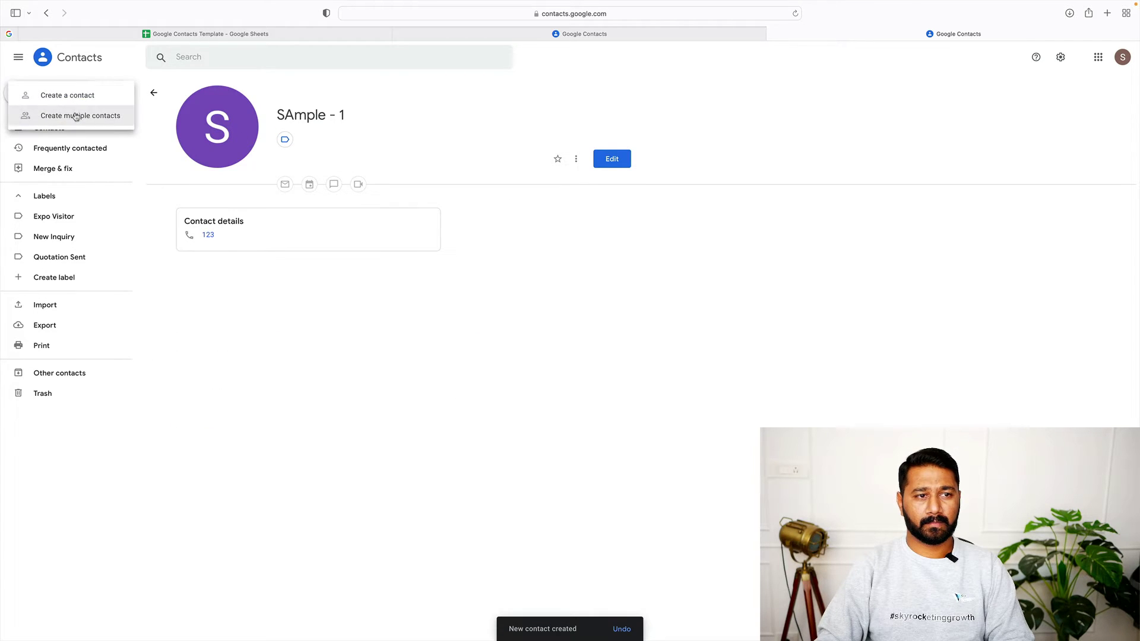
pyautogui.click(76, 96)
pyautogui.write('Sam - 2')
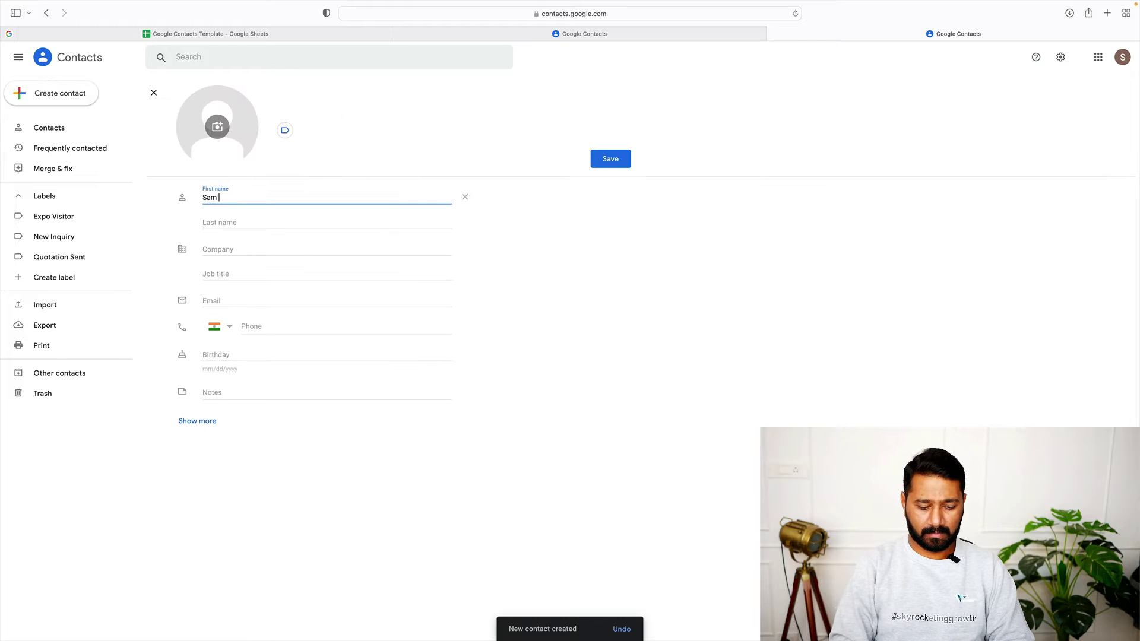
pyautogui.click(287, 326)
pyautogui.write('44 4545')
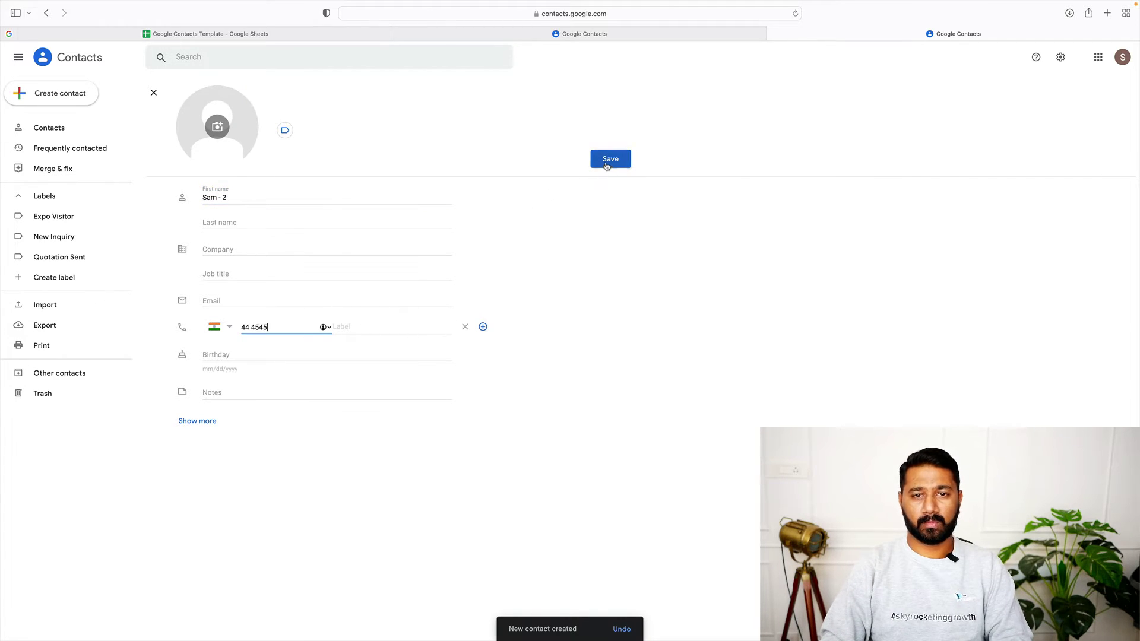
pyautogui.click(605, 159)
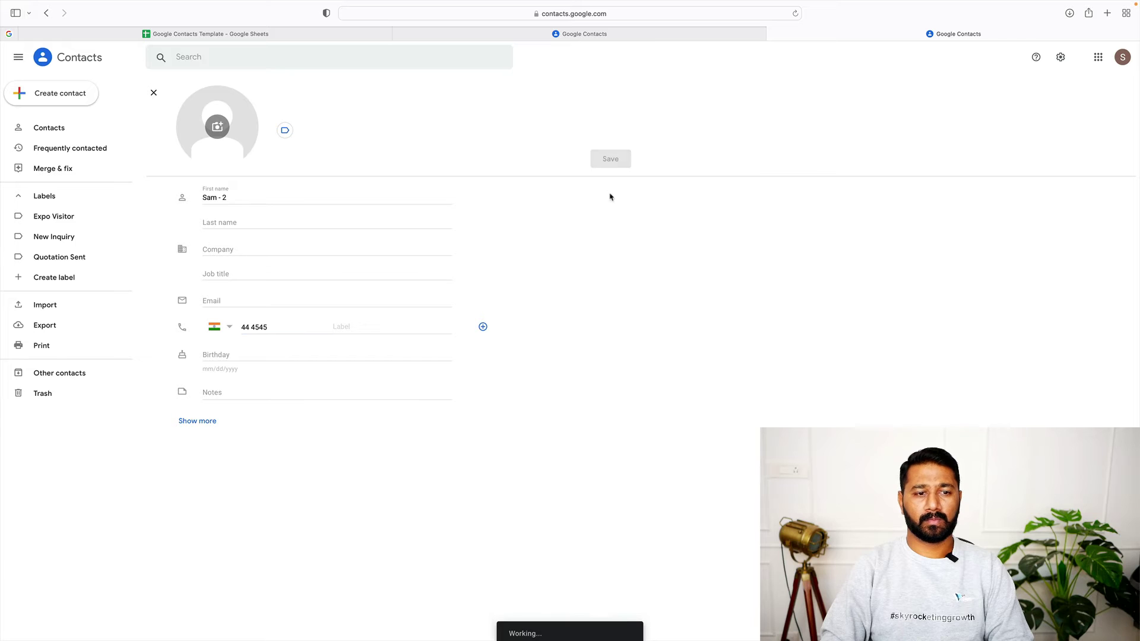
# Save 'Contact Sample' with a corrected phone number, then view all four contacts
pyautogui.click(65, 95)
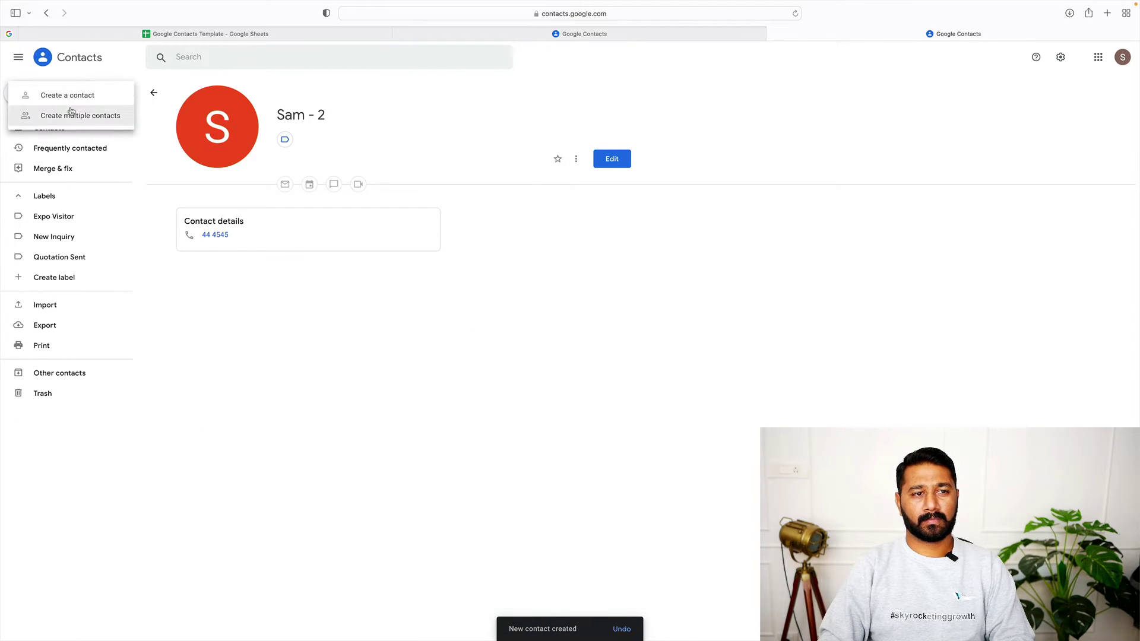
pyautogui.click(72, 99)
pyautogui.write('Contact')
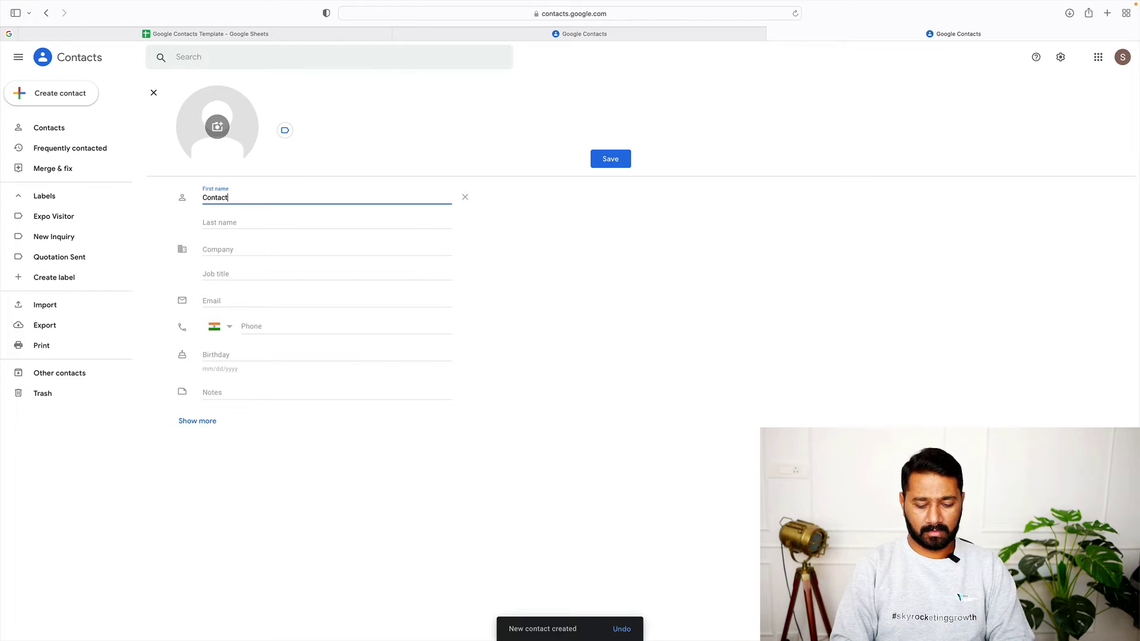
pyautogui.write(' Sample')
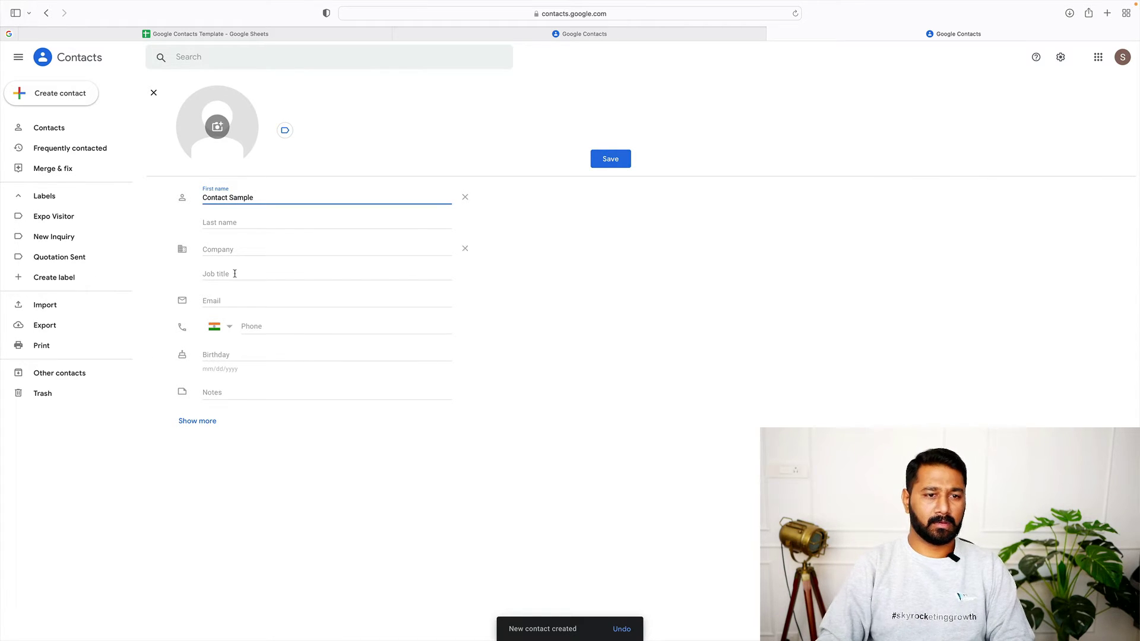
pyautogui.click(264, 326)
pyautogui.write('rtrt4r4')
pyautogui.press('super+a')
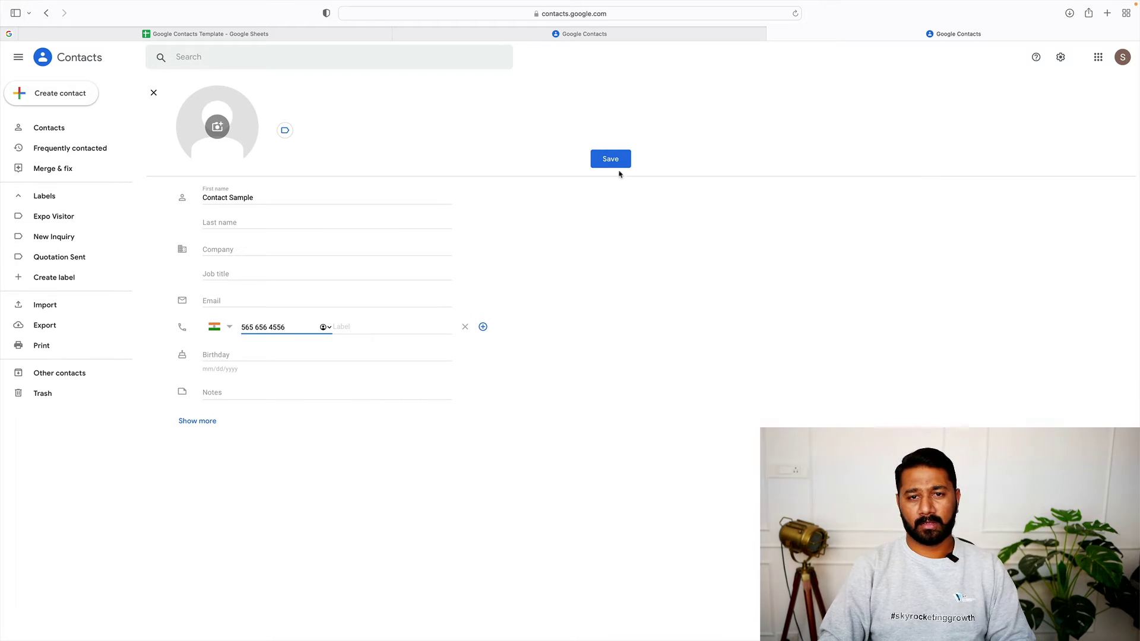
pyautogui.click(612, 164)
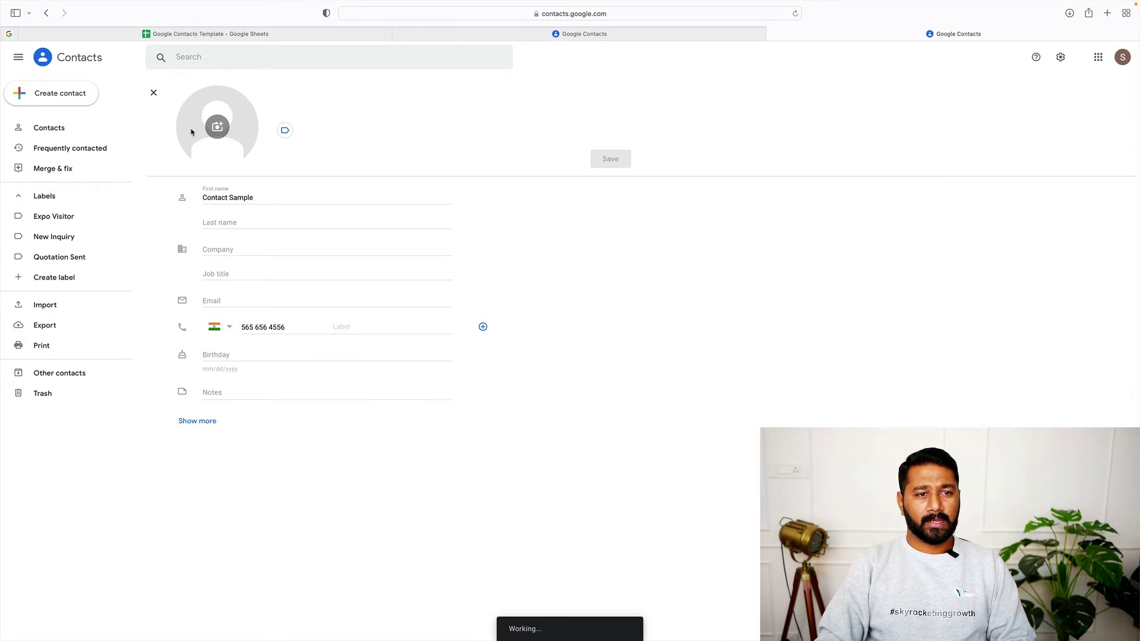
pyautogui.click(84, 129)
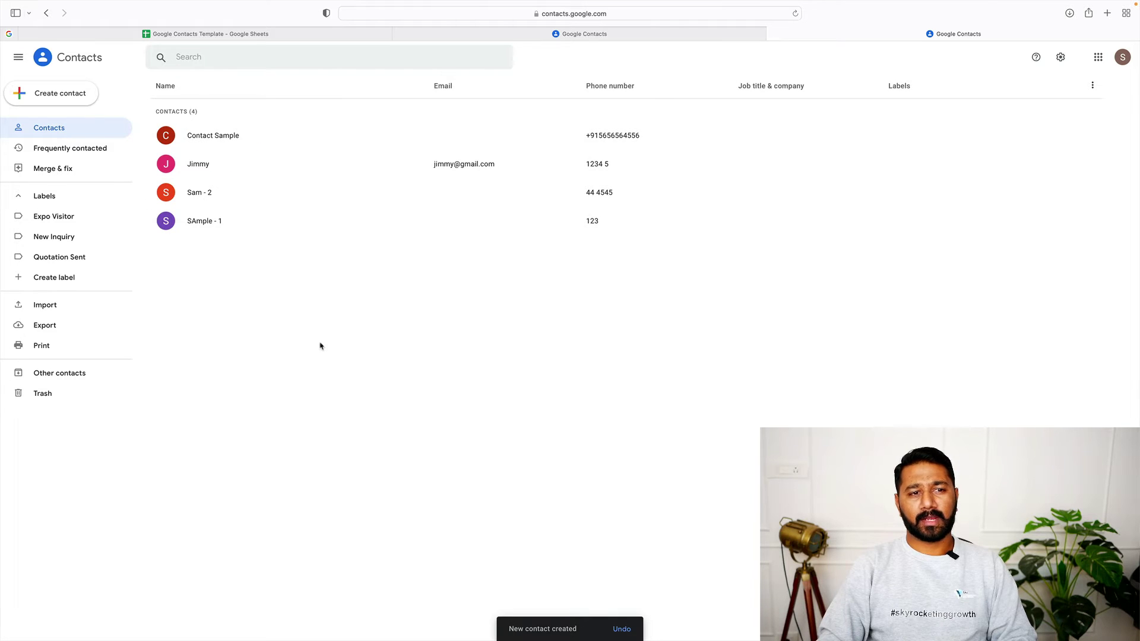
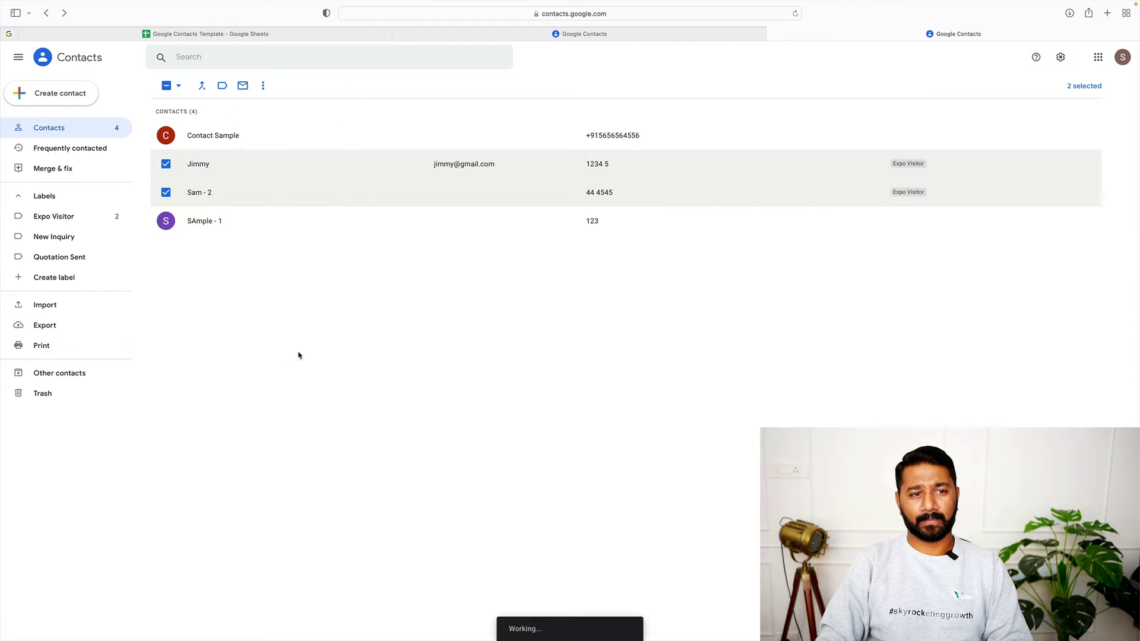
# Show the Expo Visitor label's list with its two tagged contacts
pyautogui.click(52, 219)
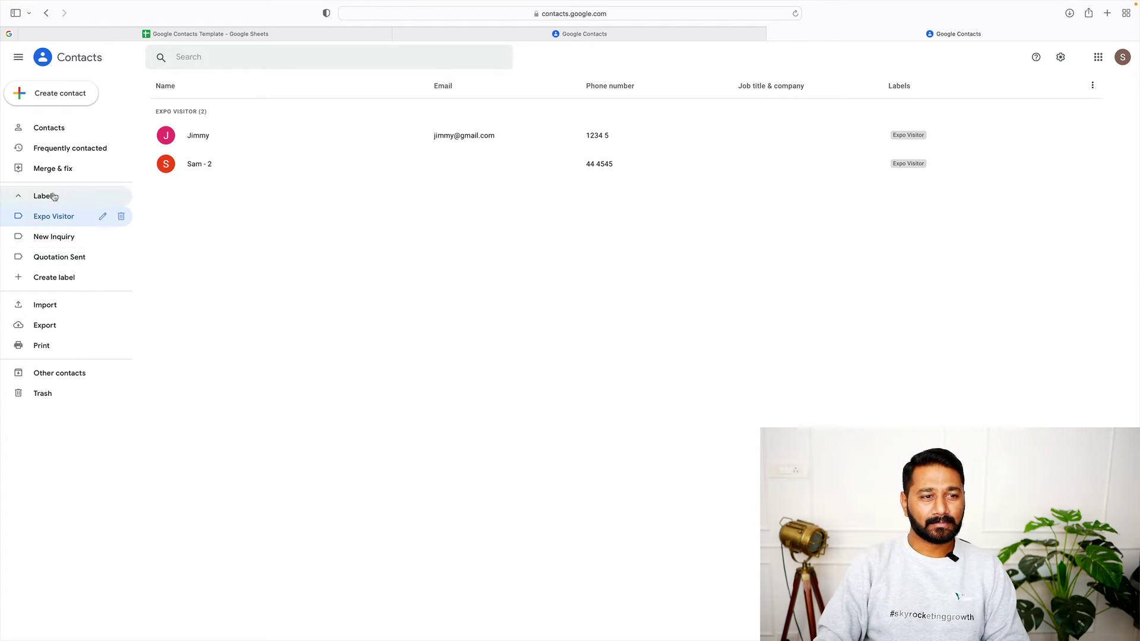
# Tag three contacts with both the New Inquiry and Quotation Sent labels
pyautogui.click(53, 129)
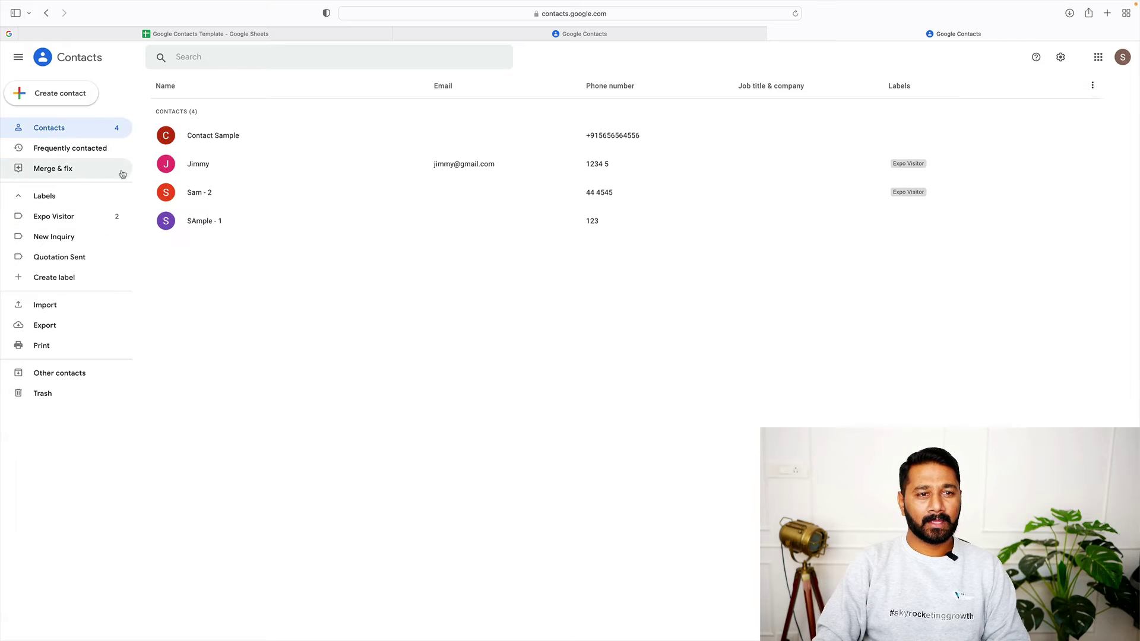
pyautogui.click(166, 135)
pyautogui.click(166, 165)
pyautogui.click(166, 221)
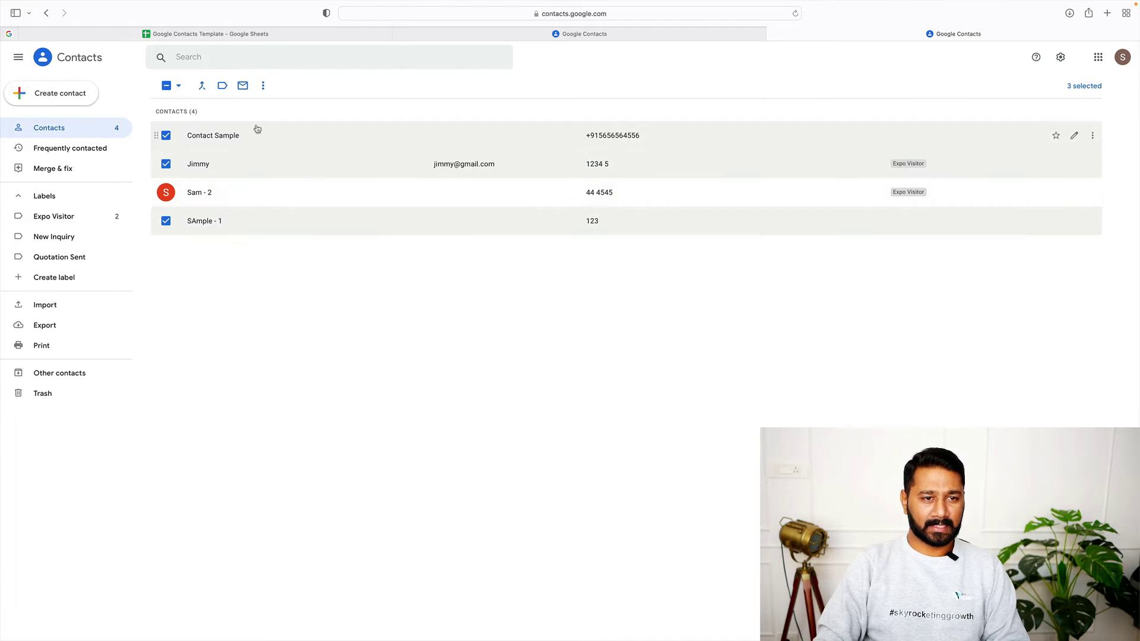
pyautogui.click(222, 86)
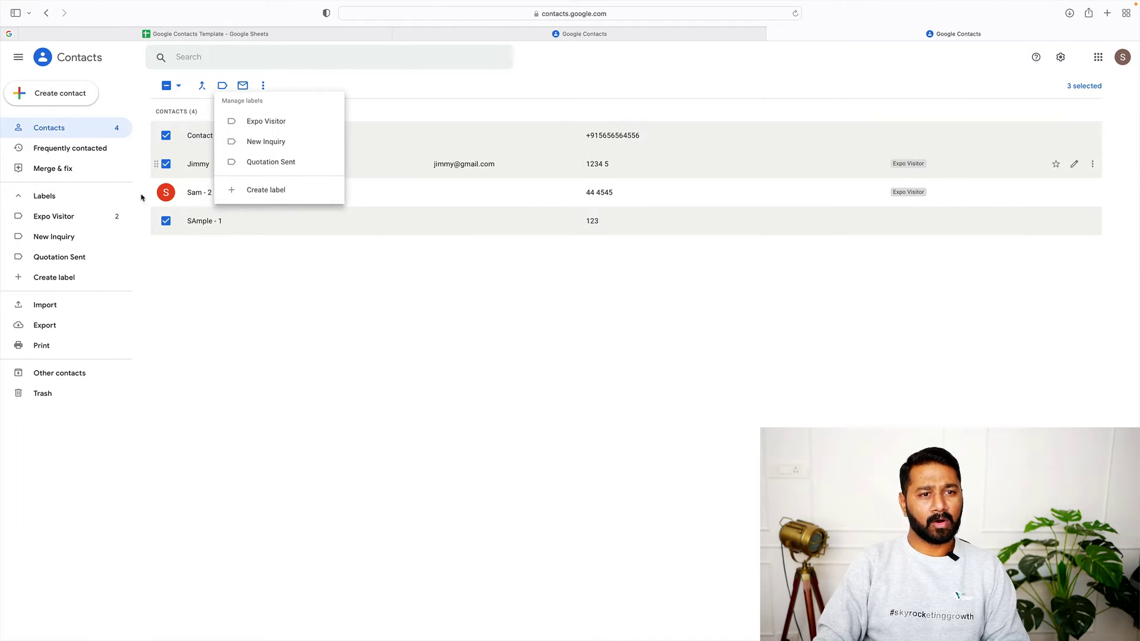
pyautogui.click(260, 143)
pyautogui.click(280, 164)
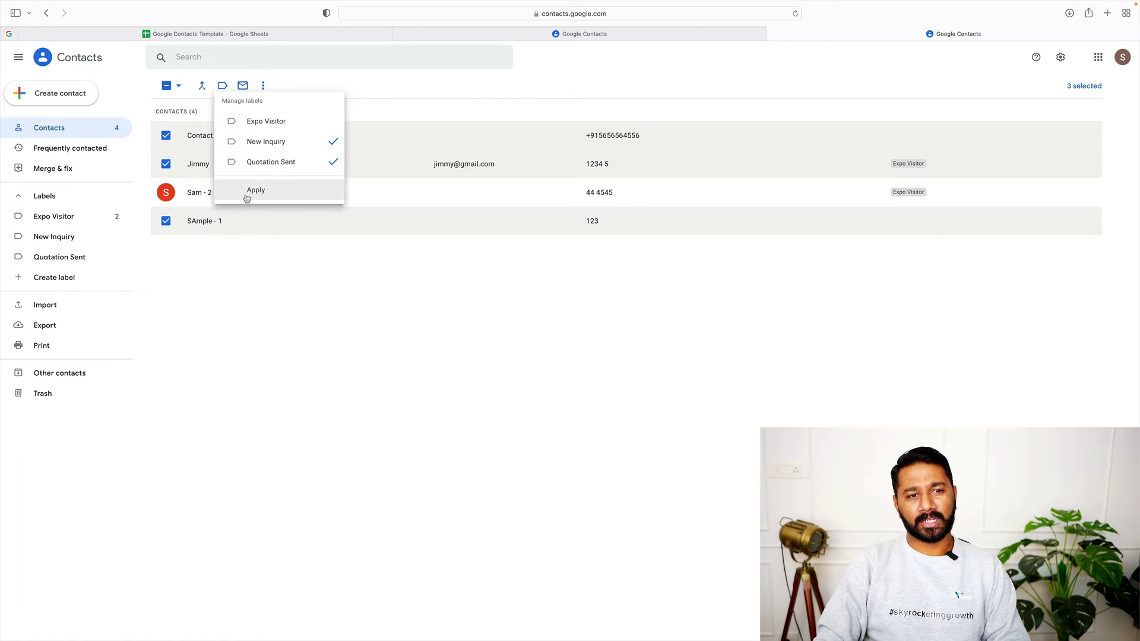
pyautogui.click(249, 190)
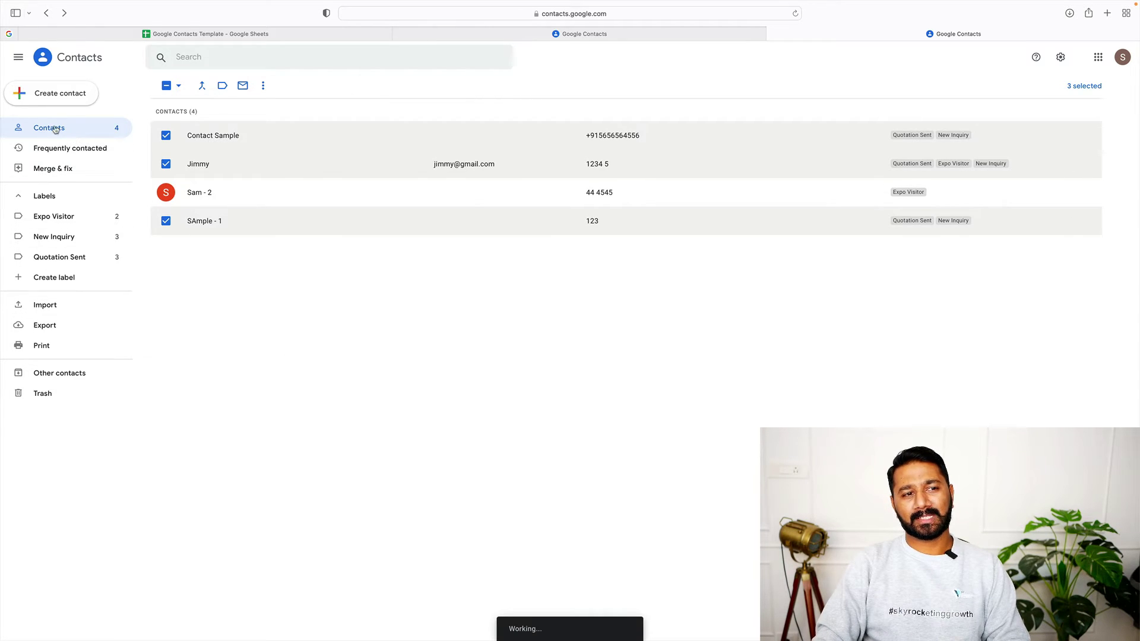
pyautogui.click(55, 127)
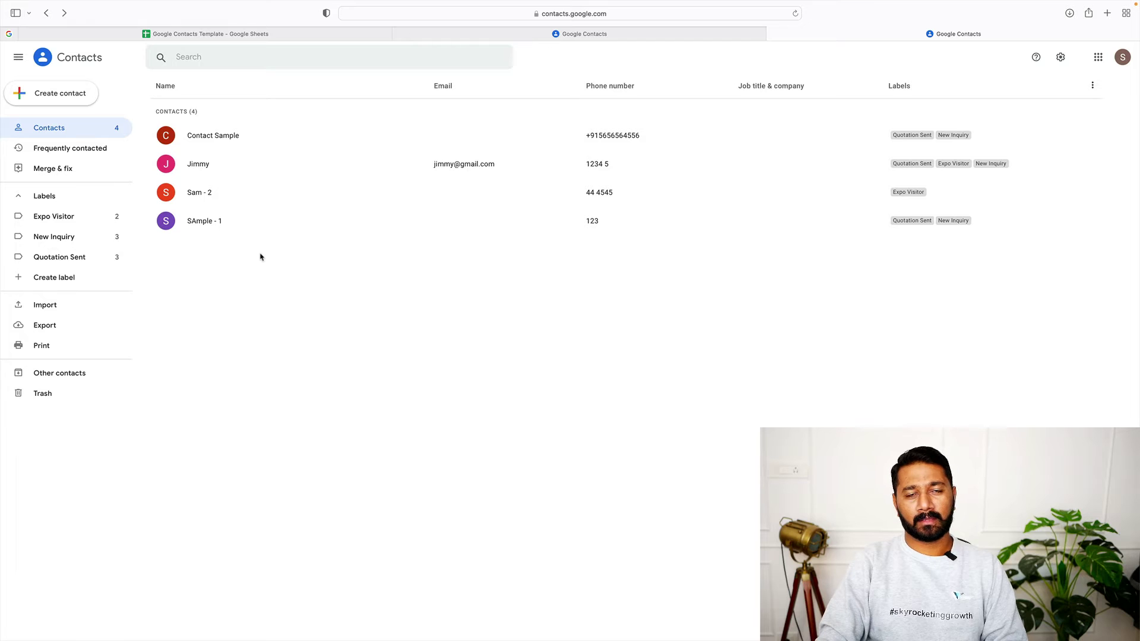
# Review the Expo Visitor, New Inquiry and Quotation Sent lists, then begin creating a new label
pyautogui.click(56, 218)
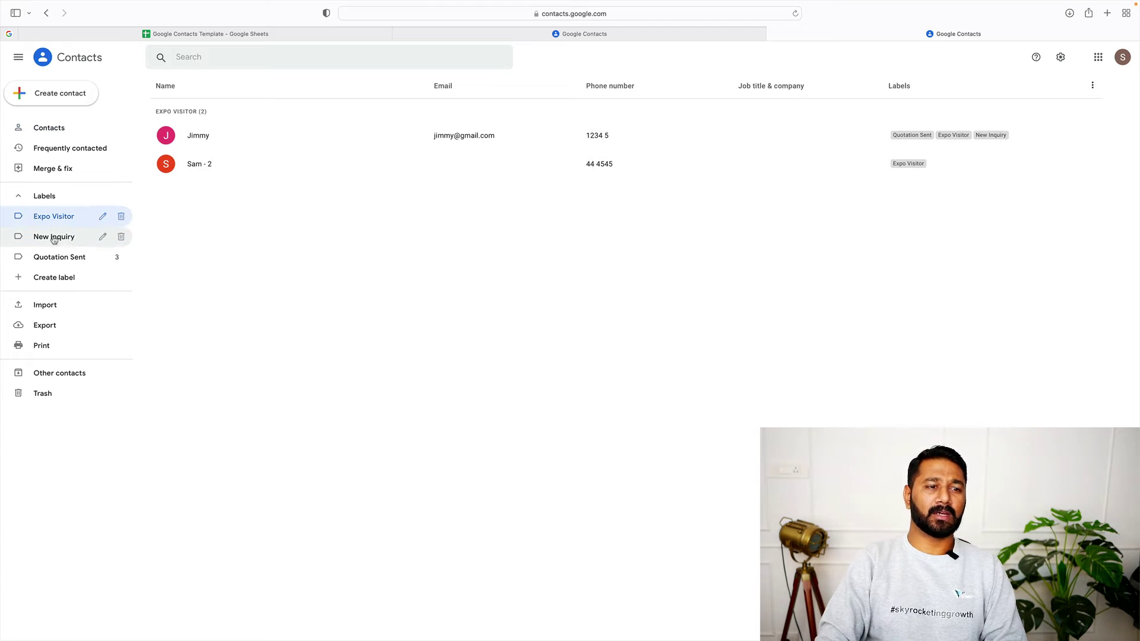
pyautogui.click(55, 237)
pyautogui.click(61, 263)
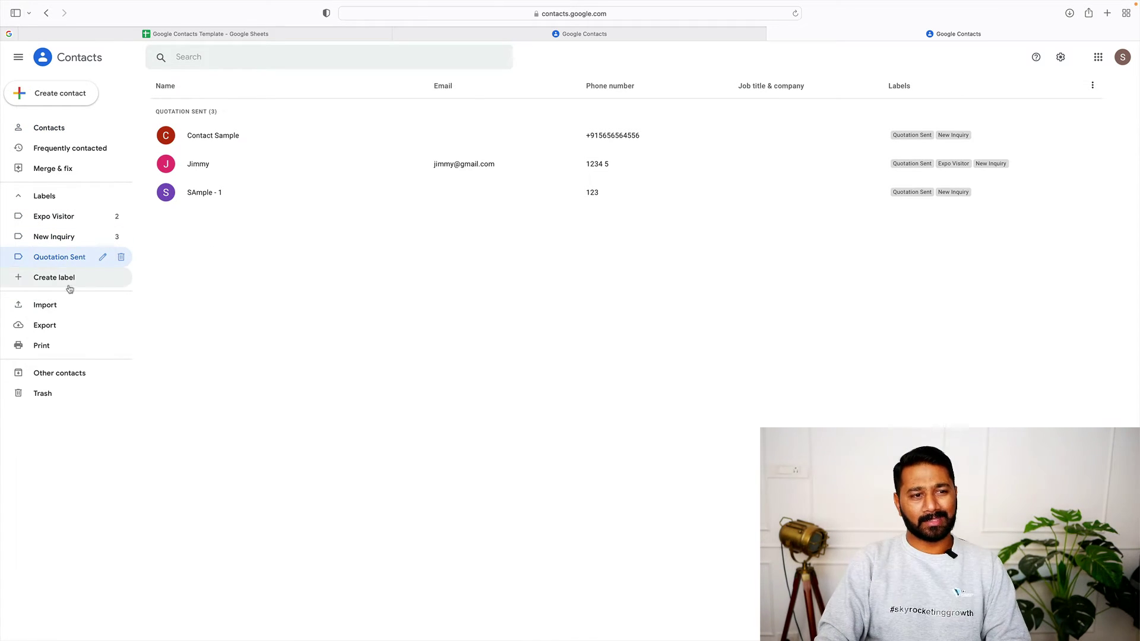
pyautogui.click(59, 284)
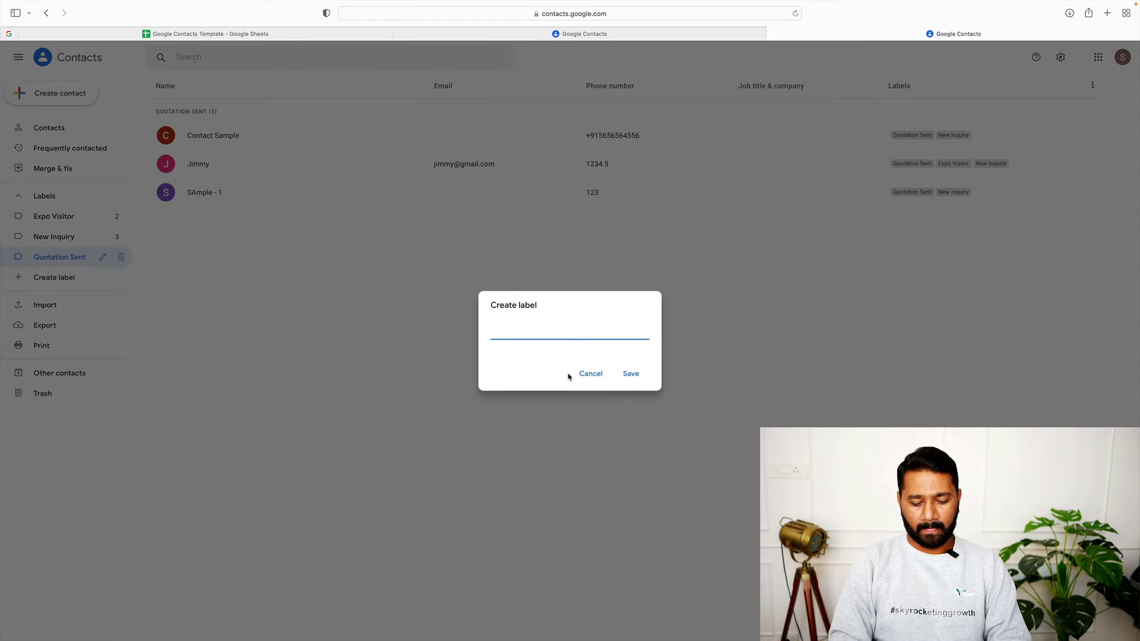
# Save a new label named '10K Value +', check its empty list, then go to the template spreadsheet
pyautogui.write('10K Value +')
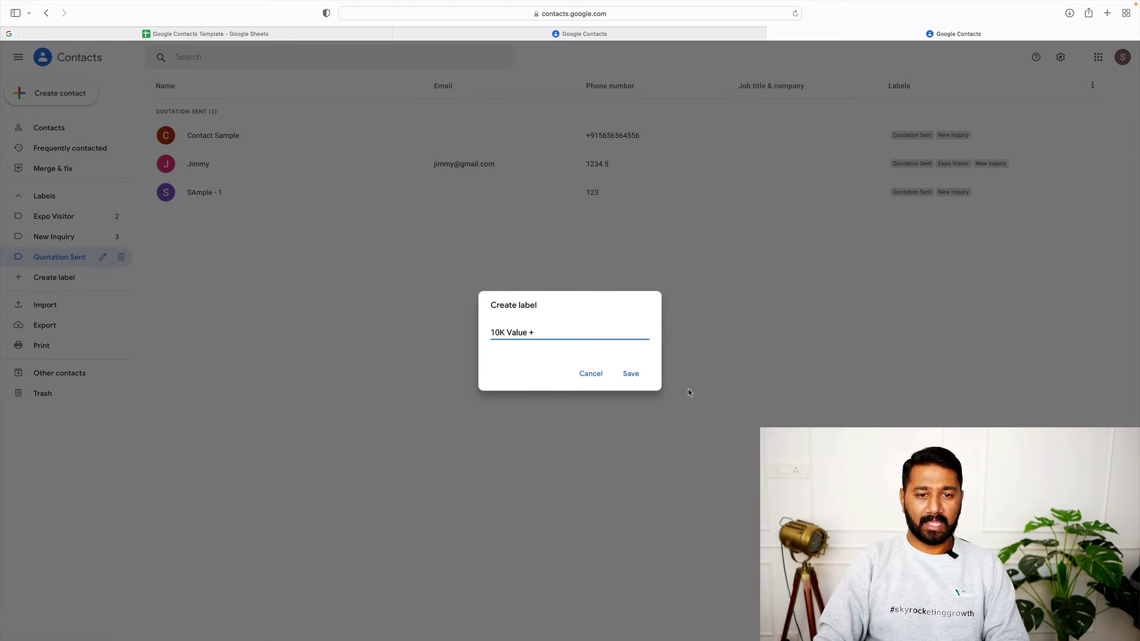
pyautogui.click(631, 374)
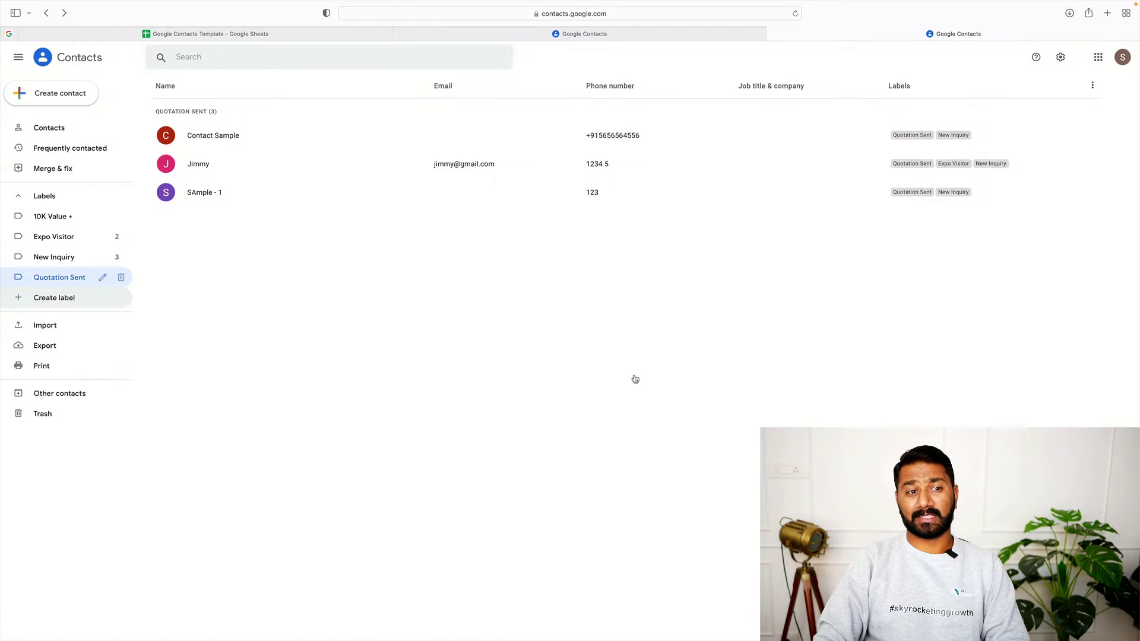
pyautogui.click(58, 217)
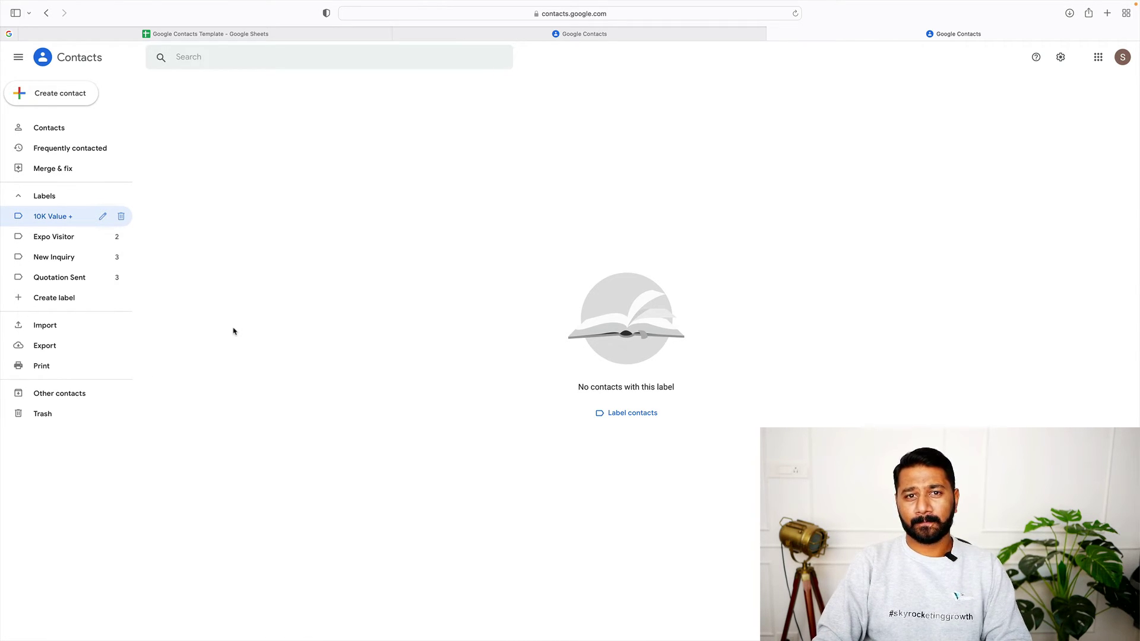
pyautogui.click(55, 134)
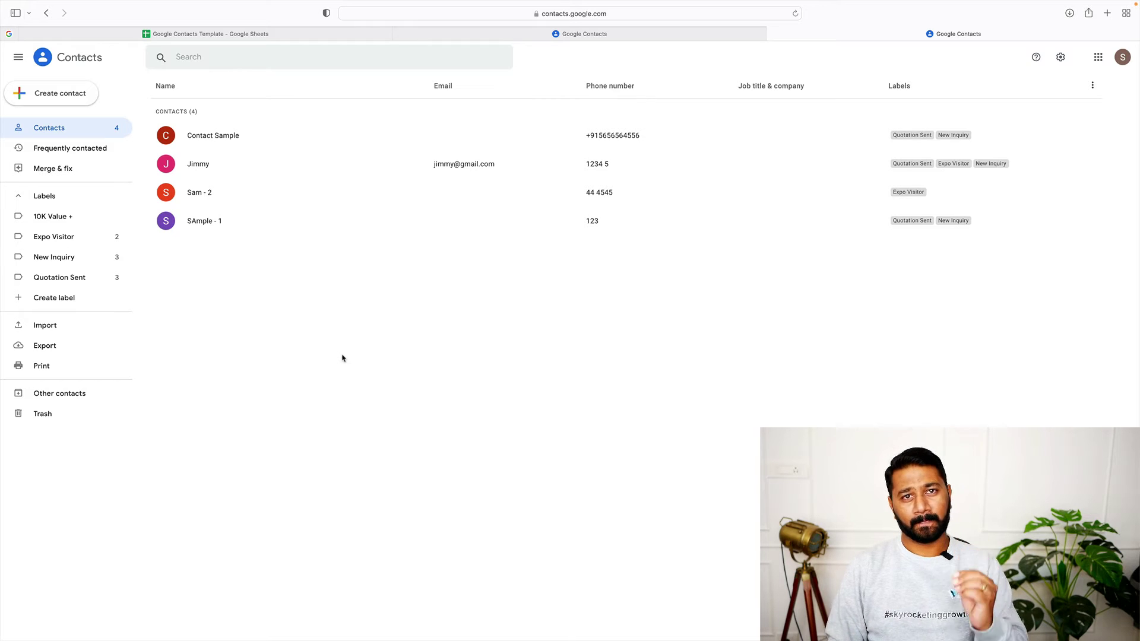
pyautogui.click(294, 35)
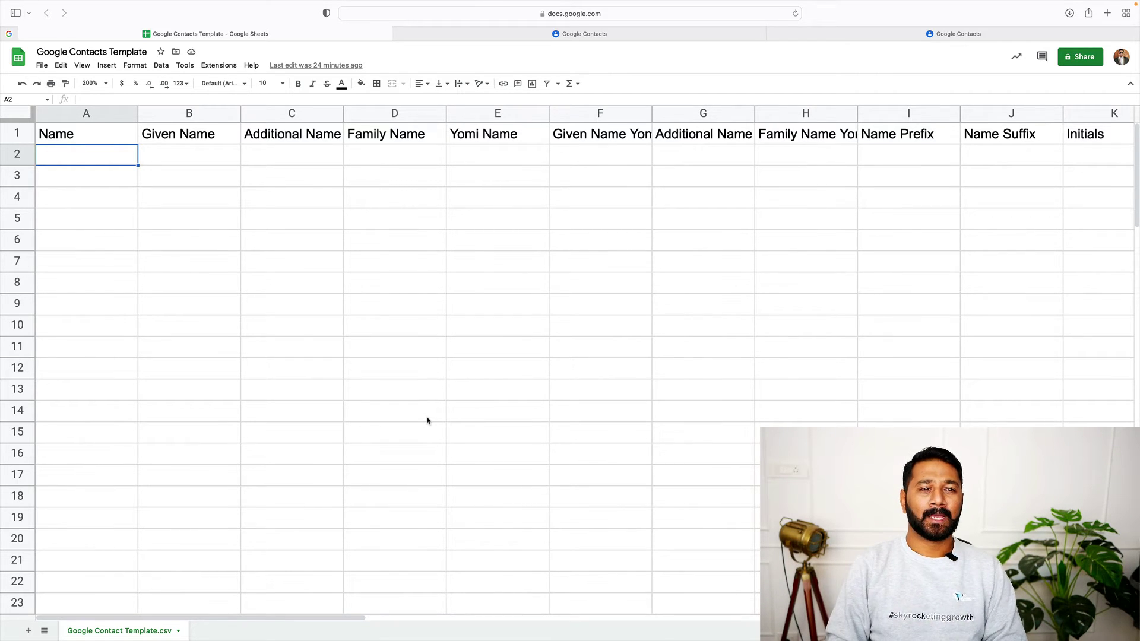
# Enter Sample as both Name (A2) and Given Name (B2) in row 2
pyautogui.hscroll(15, 498, 369)
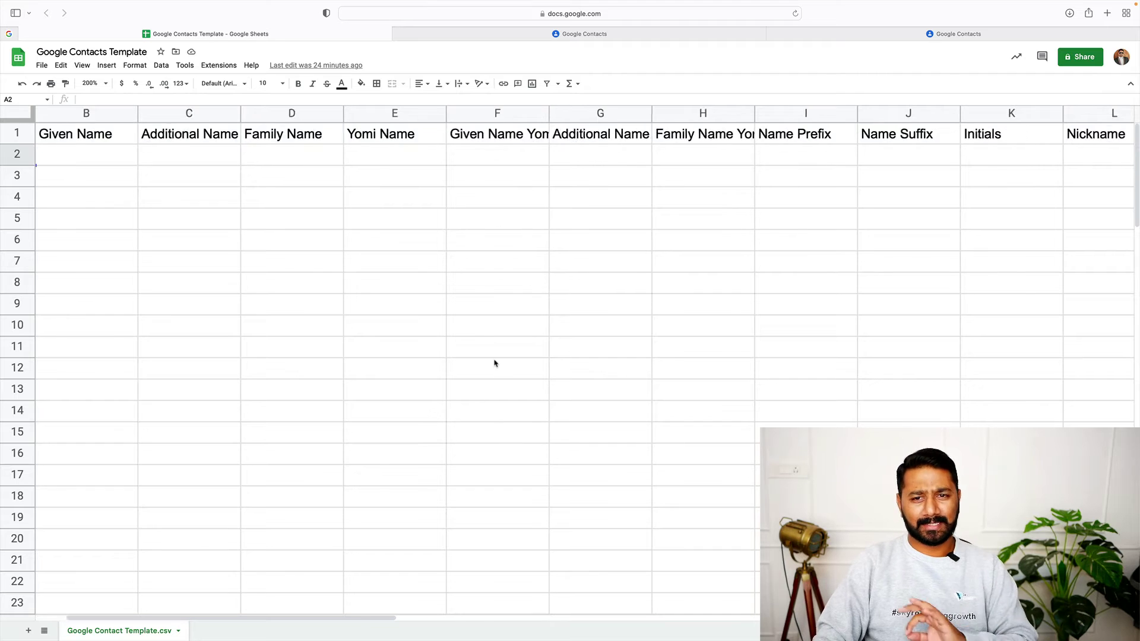
pyautogui.hscroll(8, 488, 362)
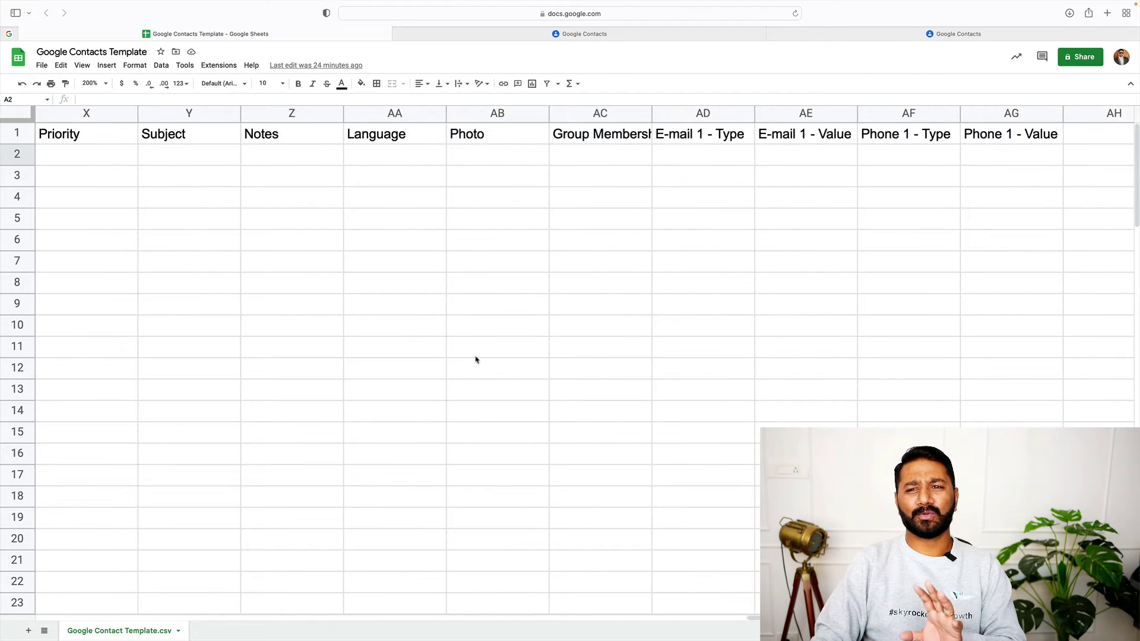
pyautogui.hscroll(-20, 446, 355)
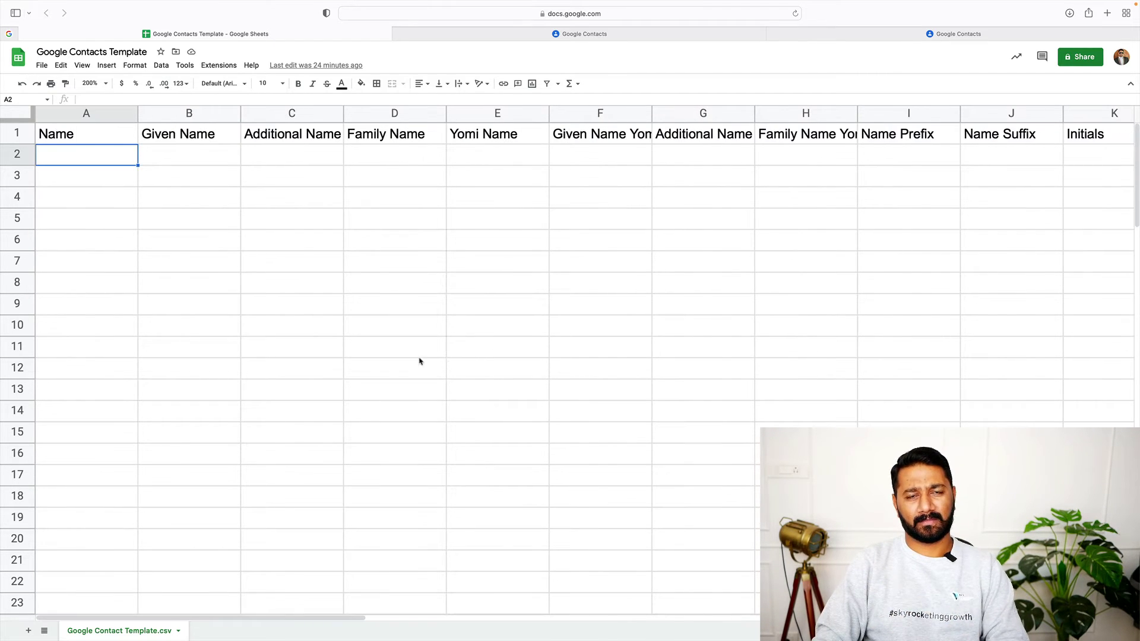
pyautogui.click(370, 373)
pyautogui.click(103, 162)
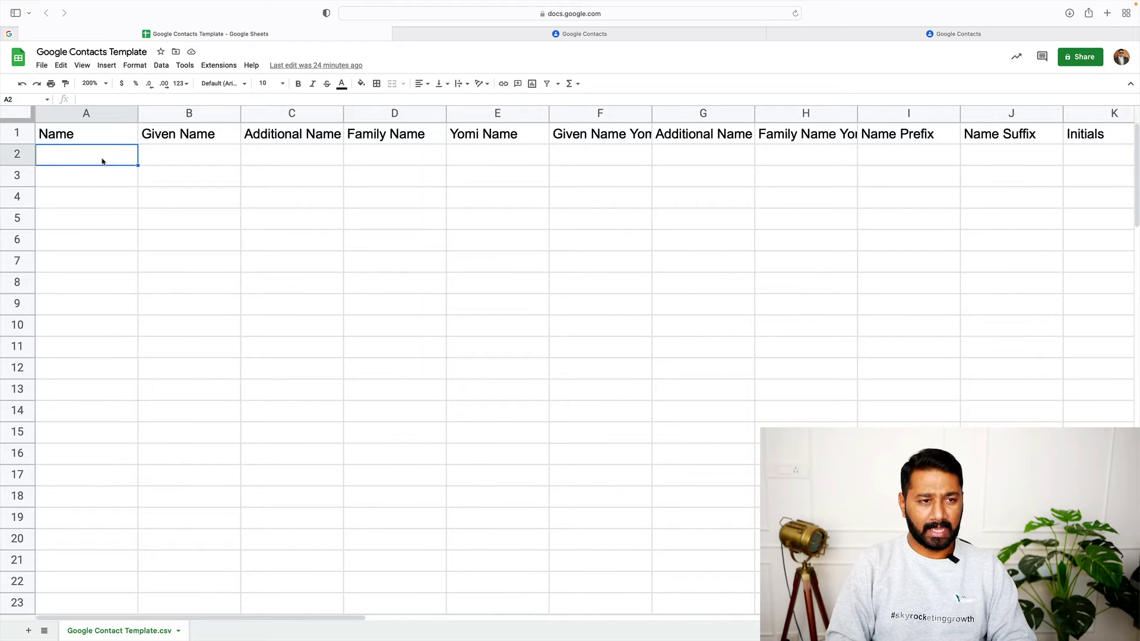
pyautogui.write('Sample')
pyautogui.press('Tab')
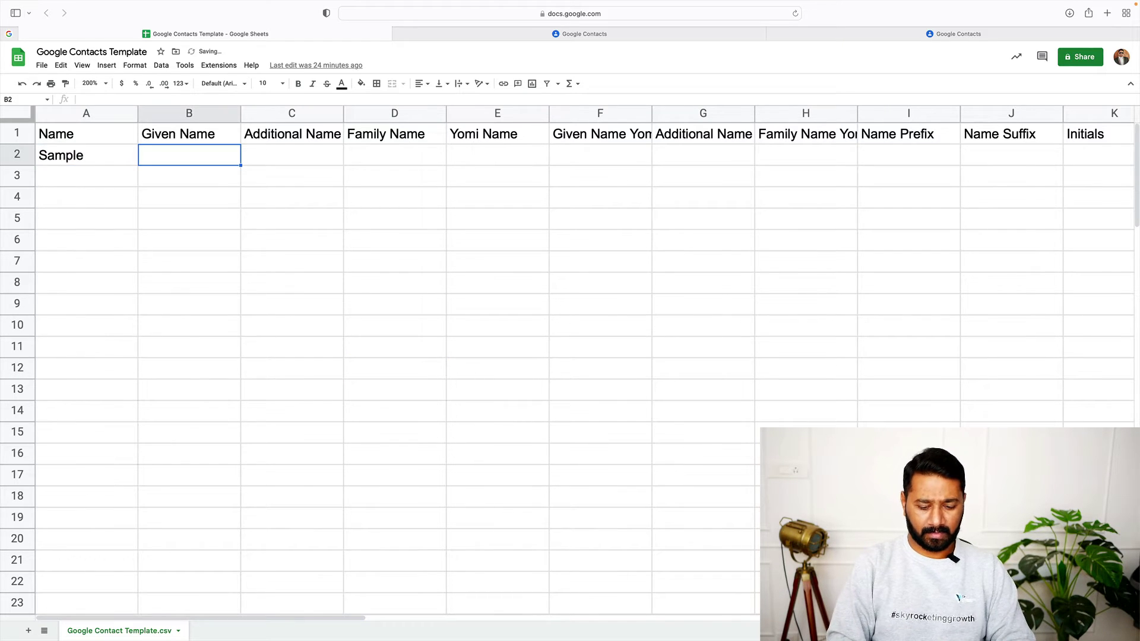
pyautogui.write('Sample')
pyautogui.press('Tab')
pyautogui.press('Tab')
# Set E-mail 1 type to Work with a sample e-mail address in AE2
pyautogui.hscroll(20, 442, 236)
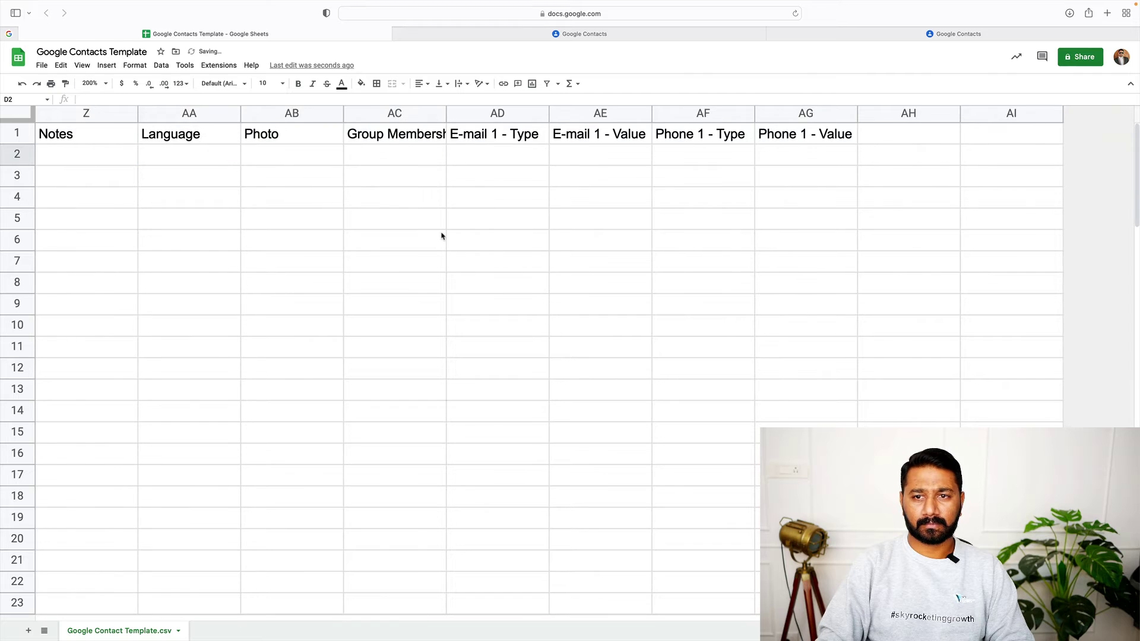
pyautogui.click(537, 157)
pyautogui.press('Up')
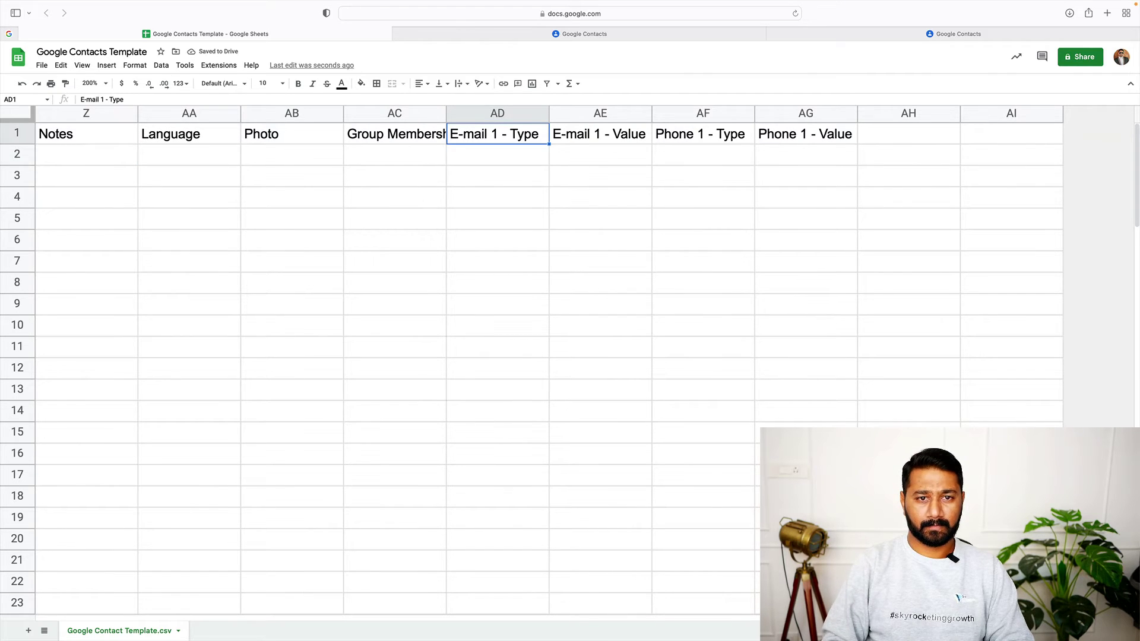
pyautogui.press('Down')
pyautogui.write('Work')
pyautogui.press('Tab')
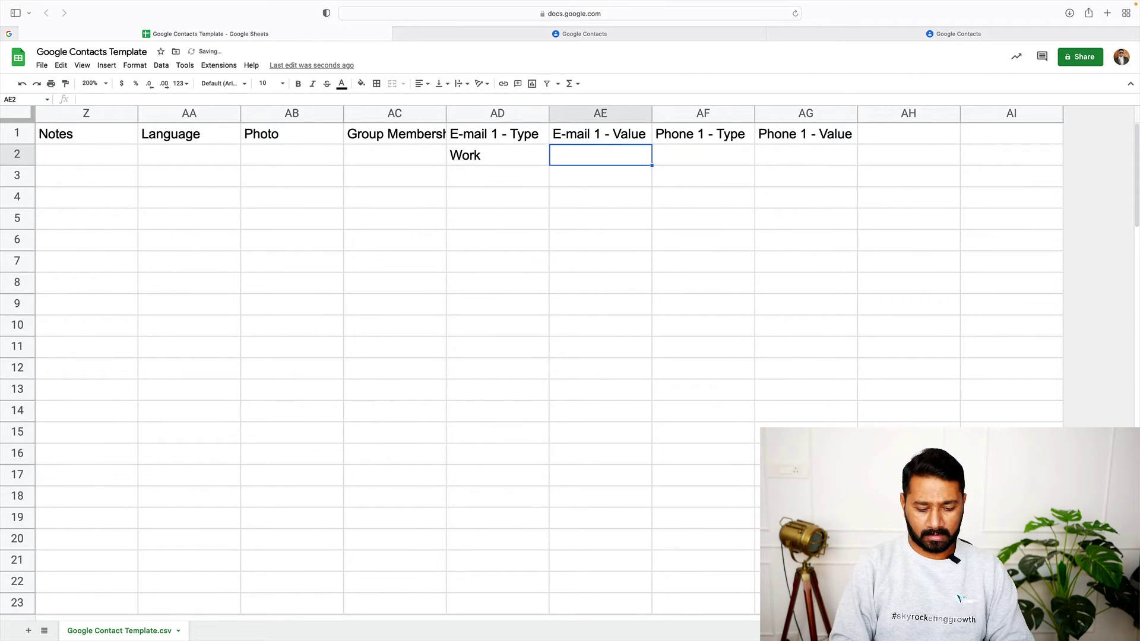
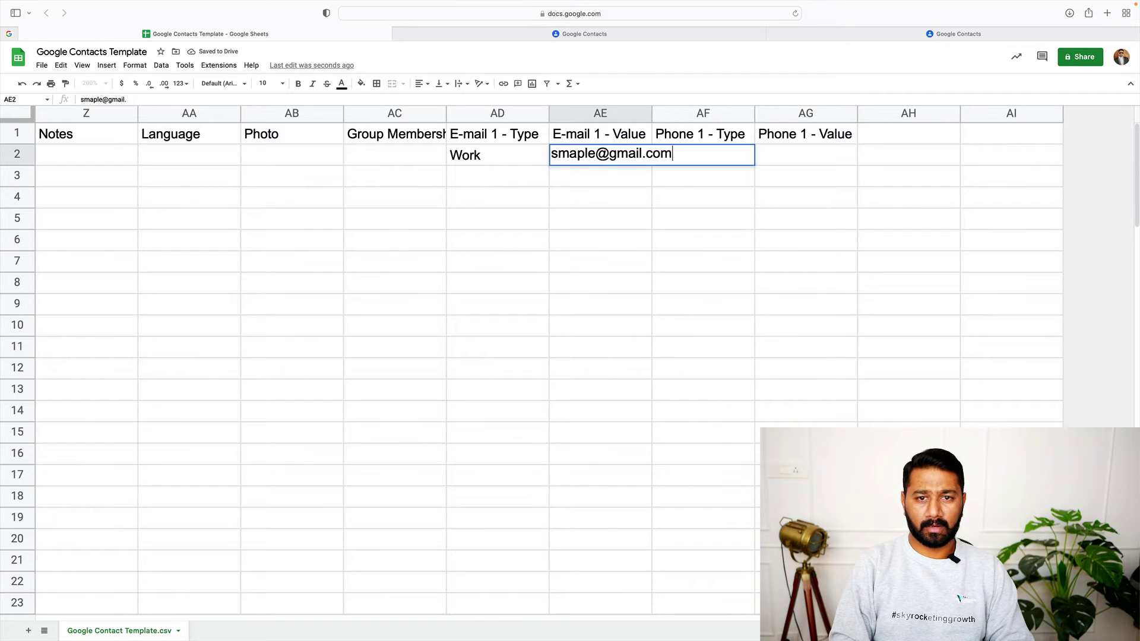
pyautogui.press('Return')
# Set Phone 1 type to Mobile with a sample phone number in AG2
pyautogui.click(703, 155)
pyautogui.write('Mobile')
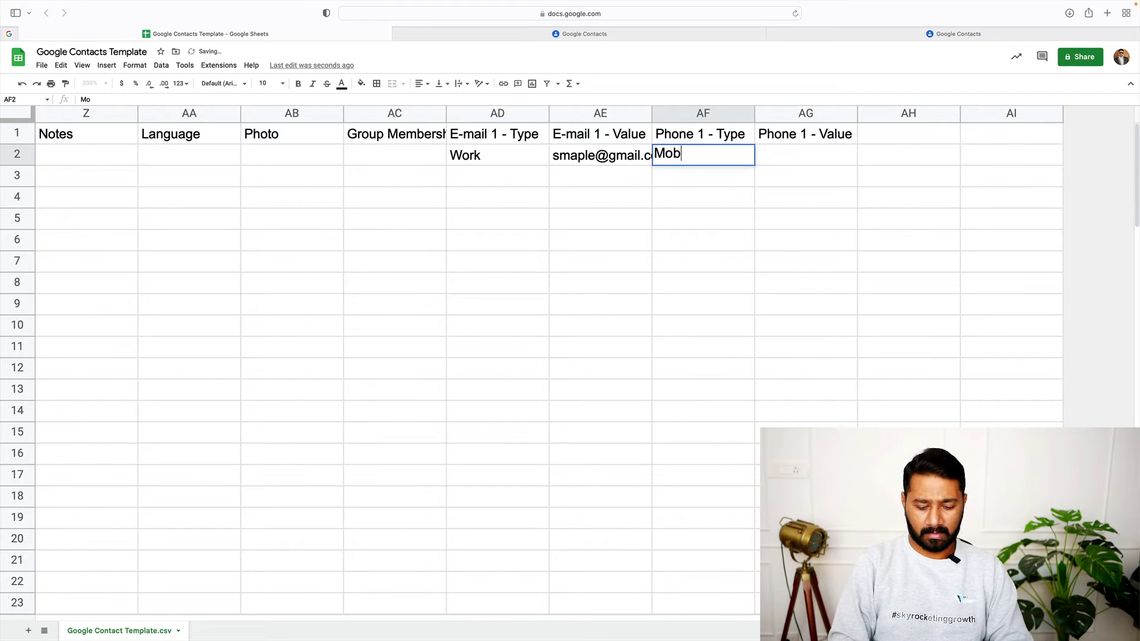
pyautogui.press('Return')
pyautogui.press('Up')
pyautogui.press('Right')
pyautogui.write('123')
pyautogui.press('Return')
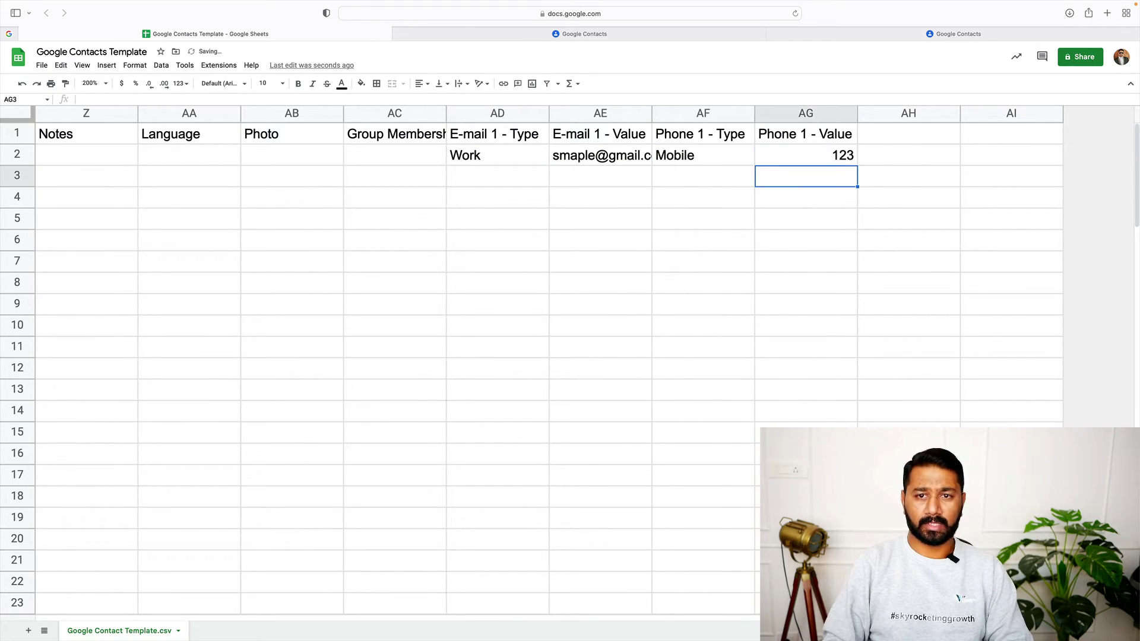
pyautogui.hscroll(-15, 543, 282)
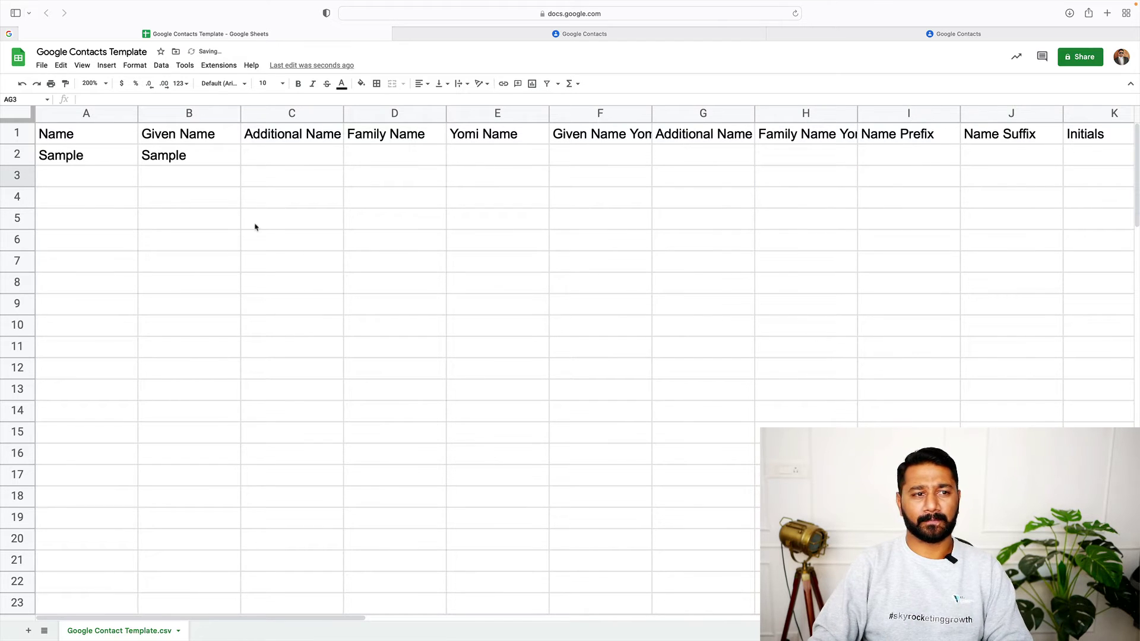
# Download the Google Contacts Template sheet as a Comma Separated Values (.csv) file
pyautogui.click(20, 132)
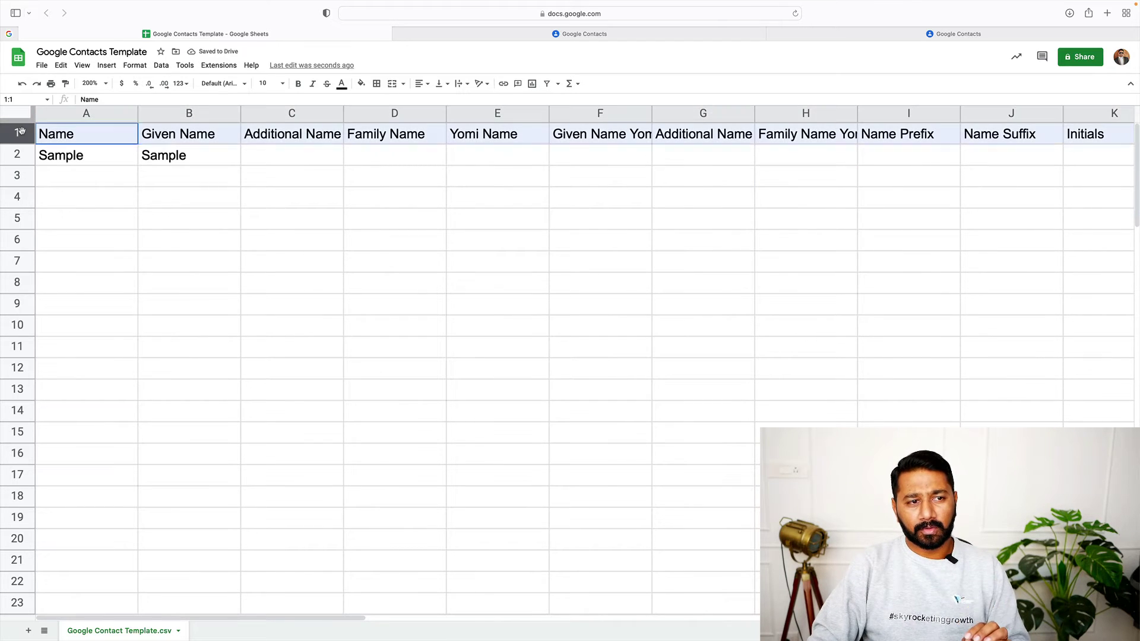
pyautogui.click(165, 262)
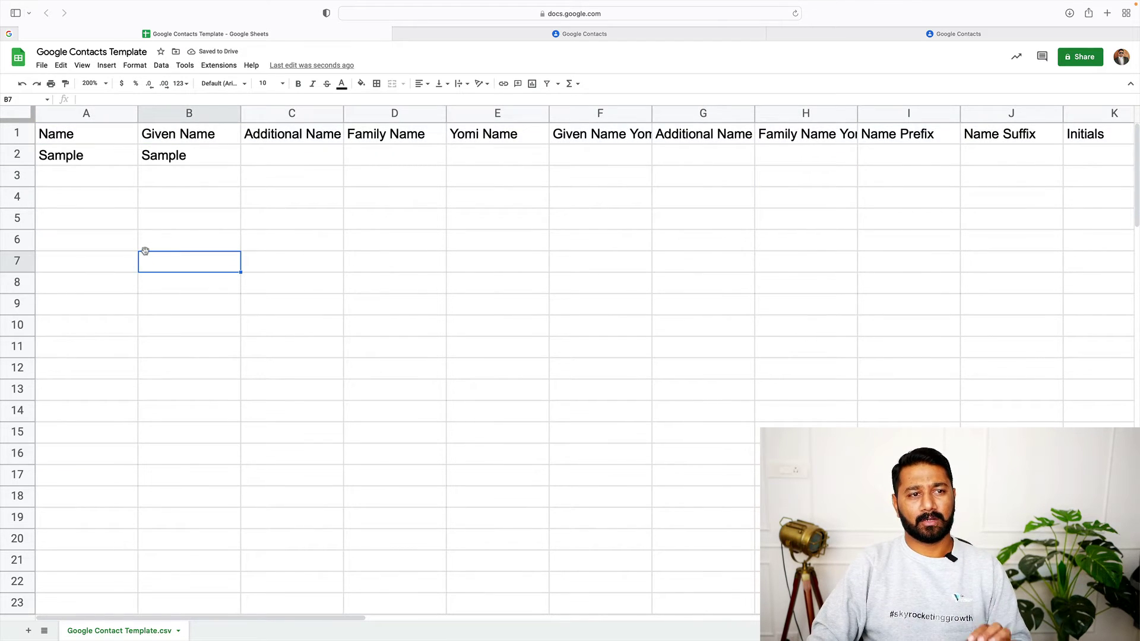
pyautogui.click(42, 66)
pyautogui.moveTo(102, 199)
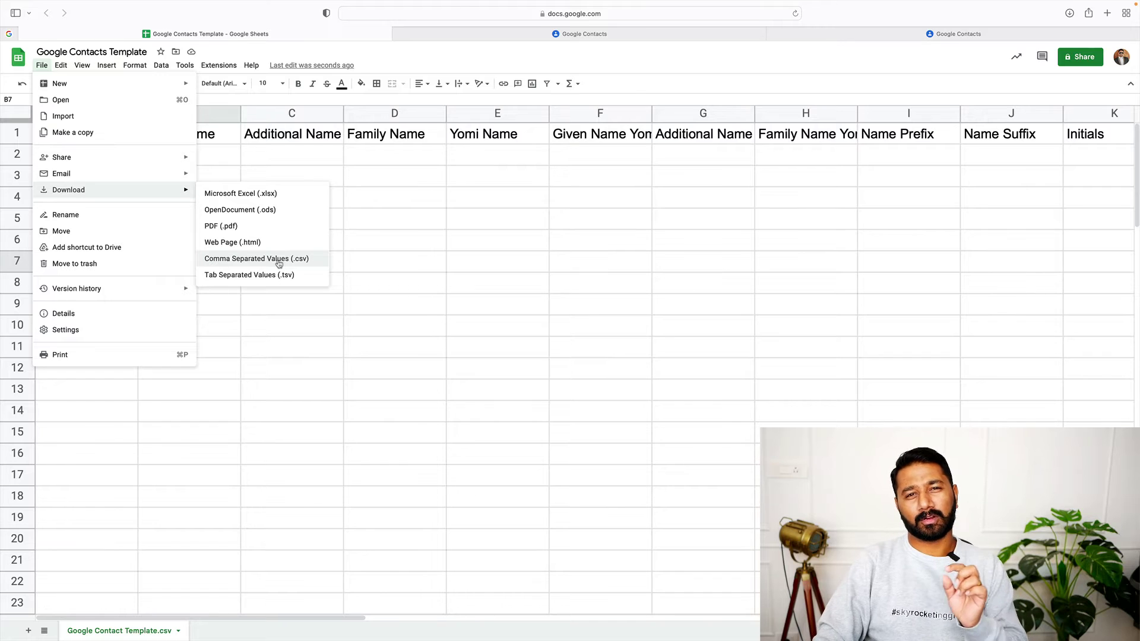
pyautogui.click(456, 328)
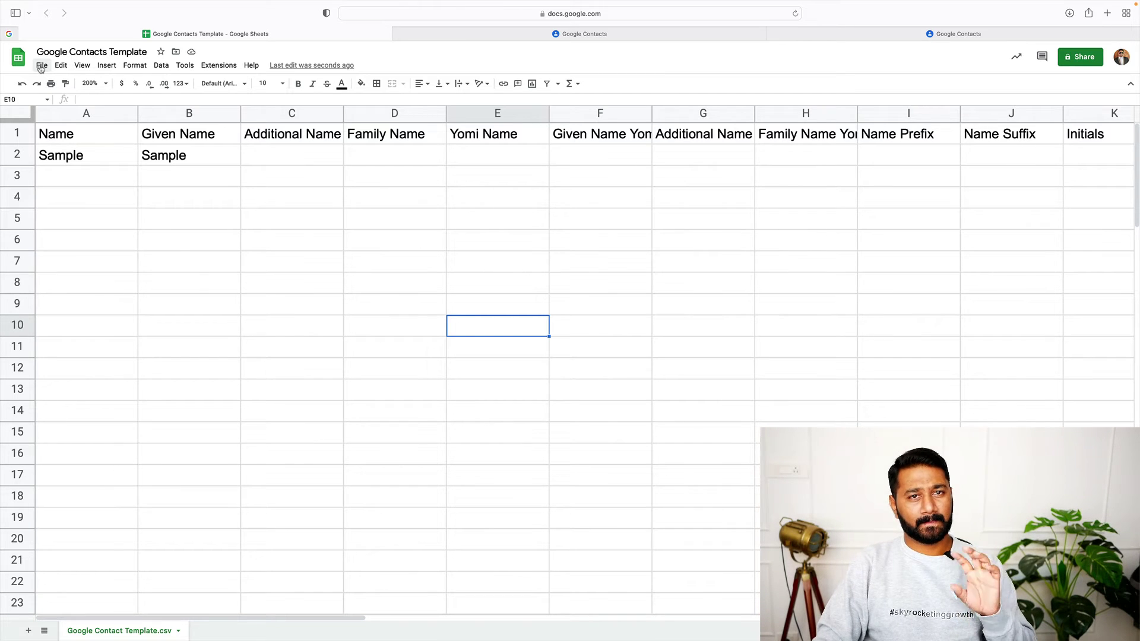
pyautogui.click(42, 66)
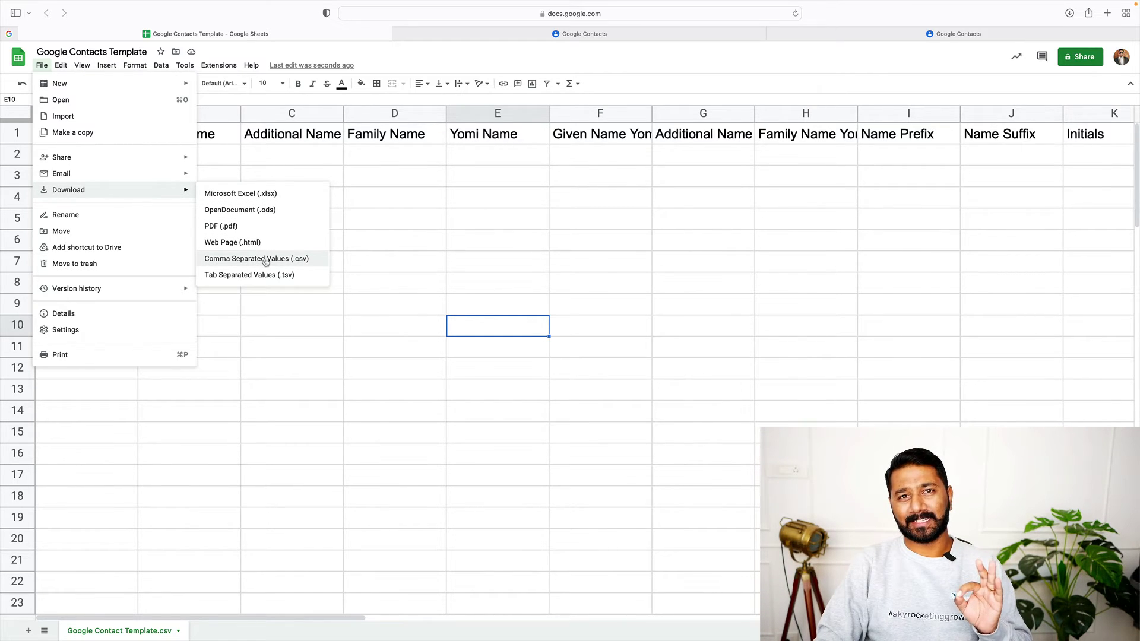
pyautogui.click(265, 262)
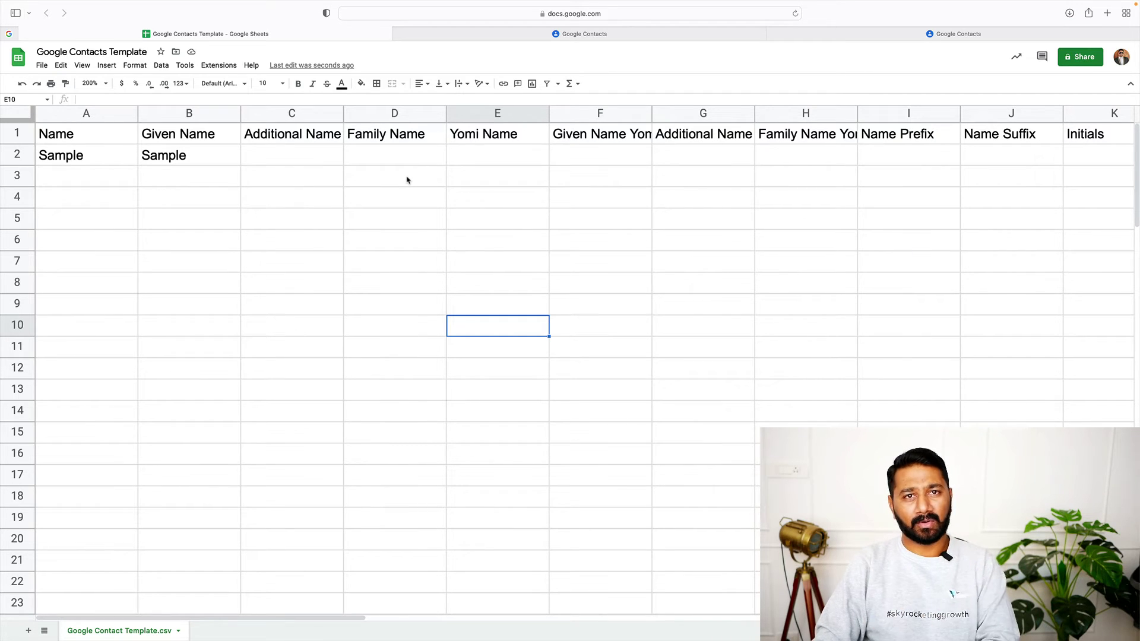
# Locate the downloaded Google Contacts Template CSV in Finder and open it with Microsoft Excel
pyautogui.click(1069, 13)
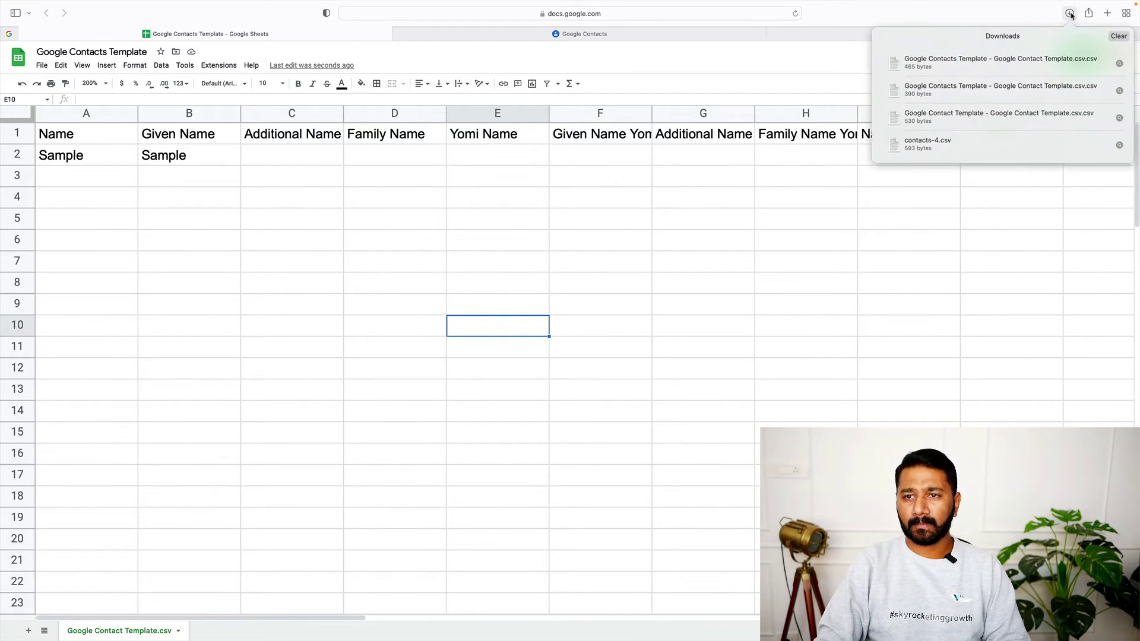
pyautogui.rightClick(961, 62)
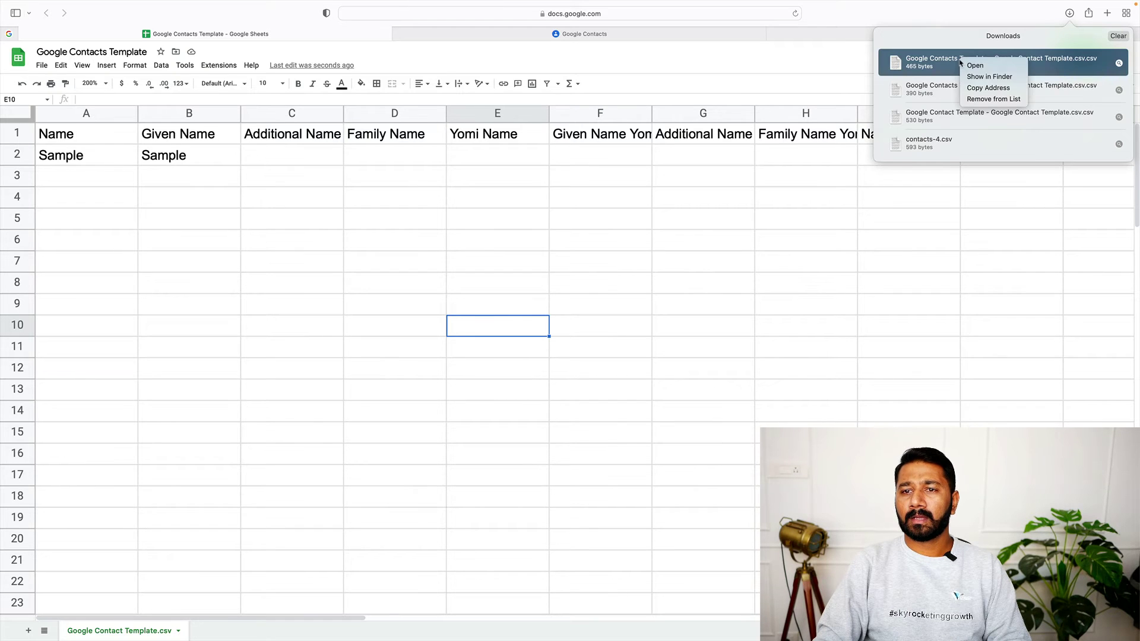
pyautogui.click(981, 76)
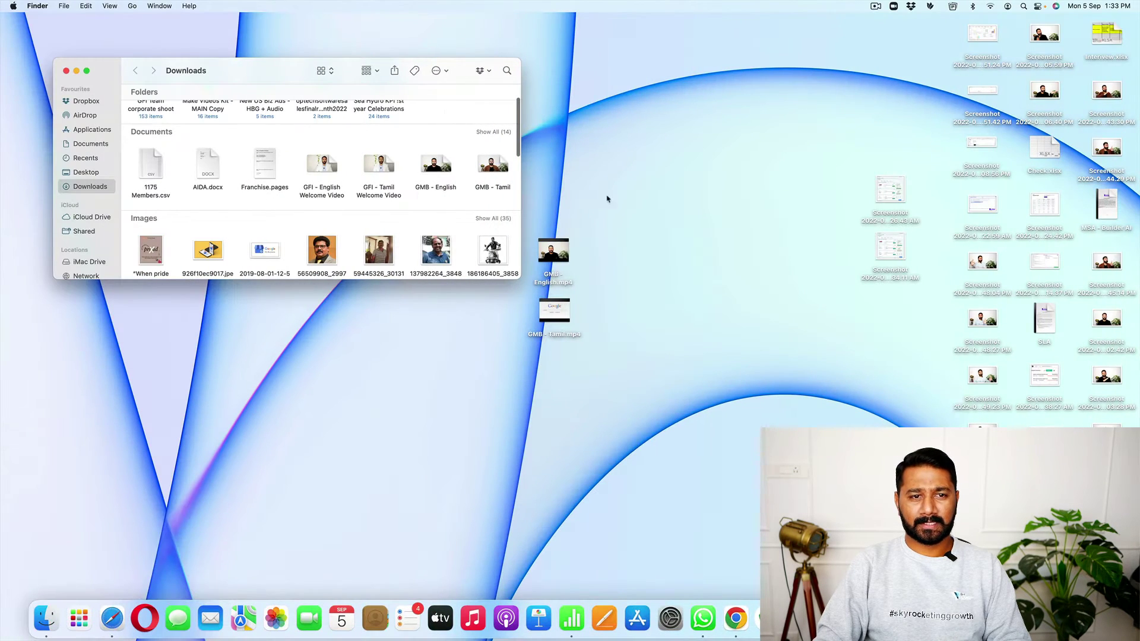
pyautogui.click(86, 71)
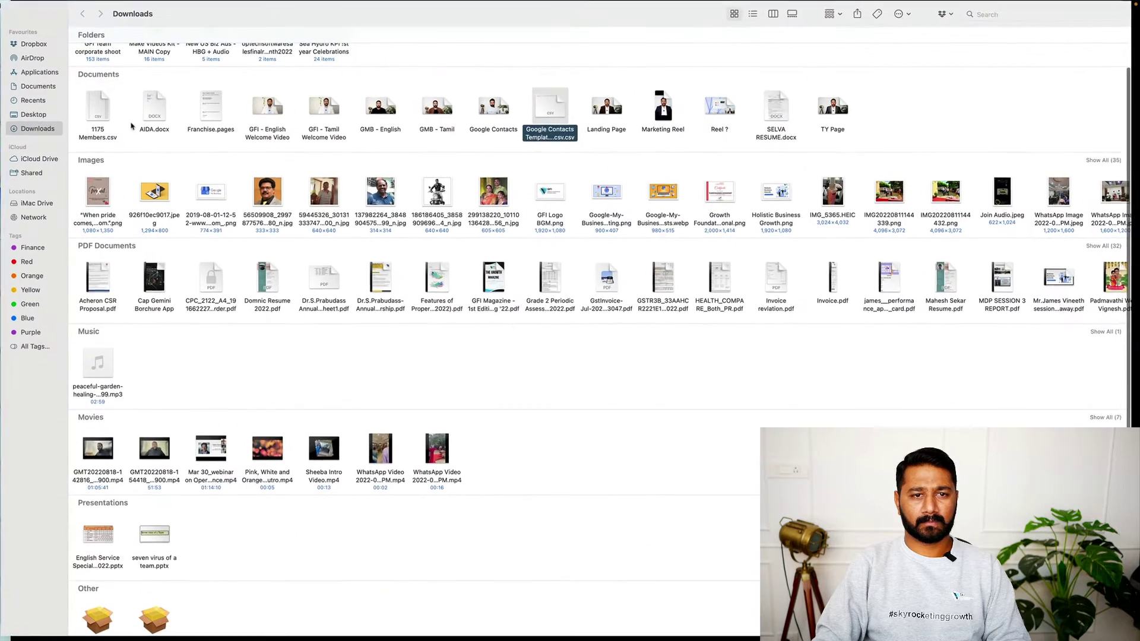
pyautogui.rightClick(559, 103)
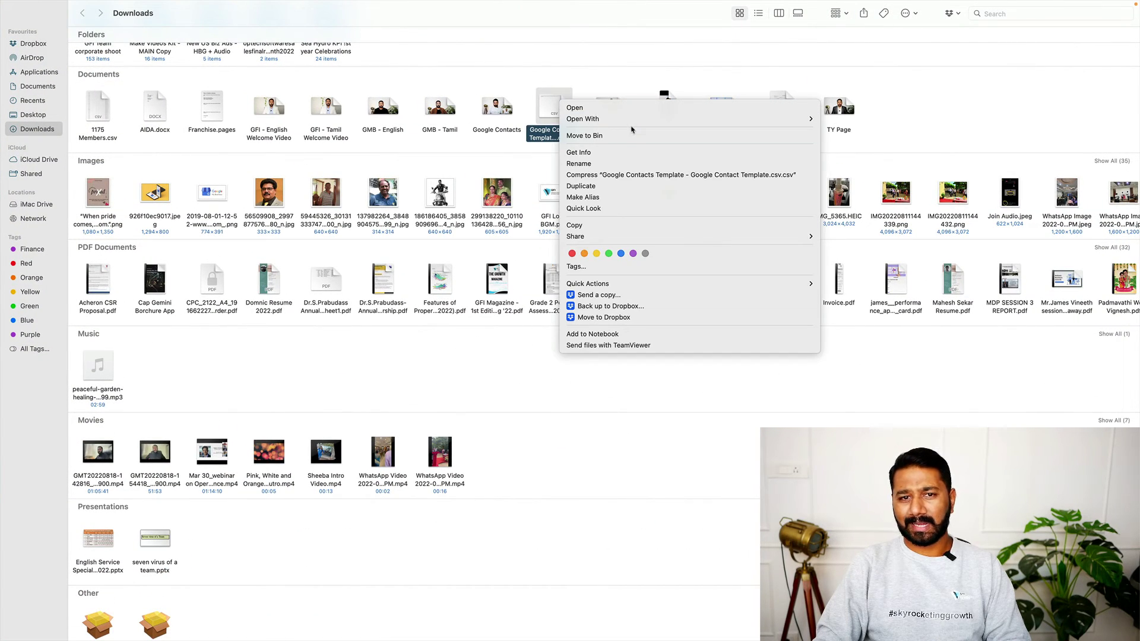
pyautogui.moveTo(803, 123)
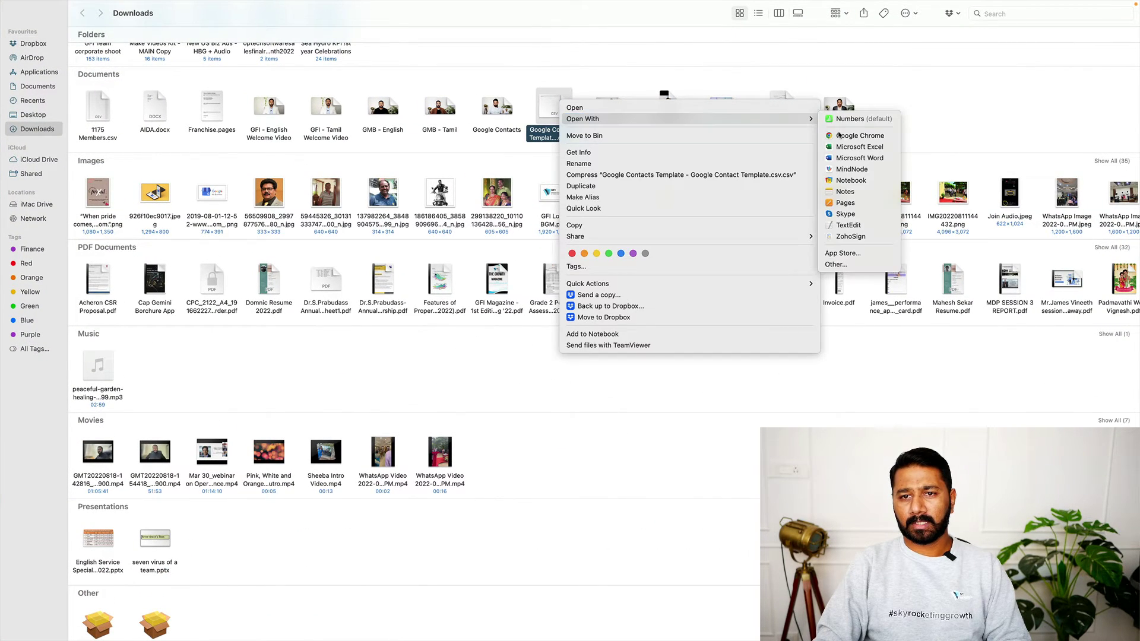
pyautogui.click(850, 145)
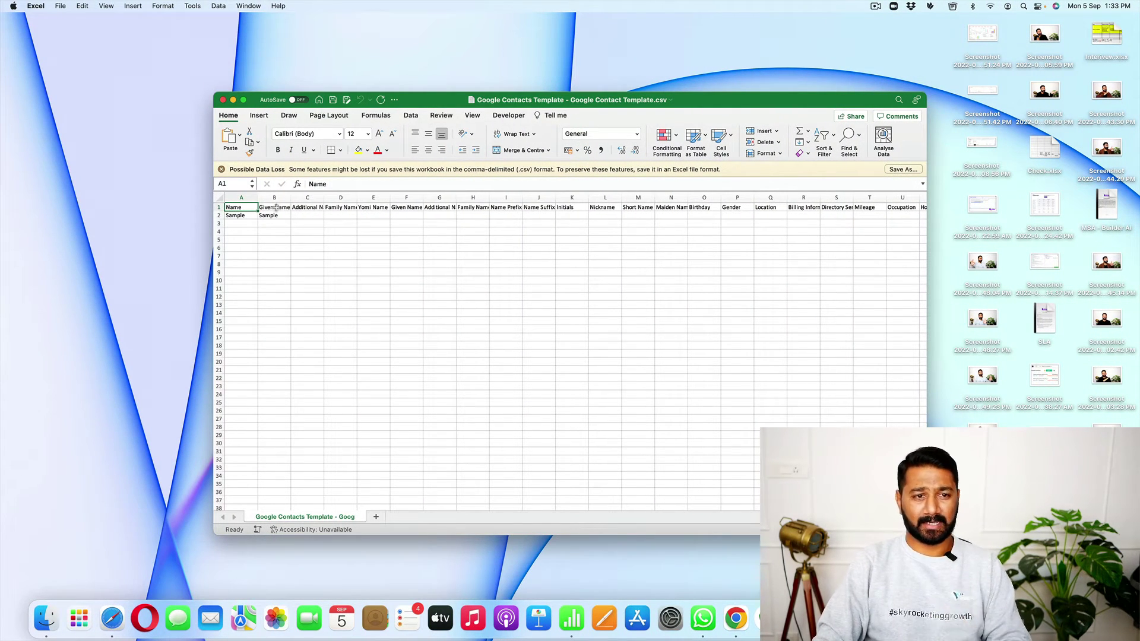
# Maximize the Excel window and dismiss the possible data loss banner
pyautogui.click(243, 100)
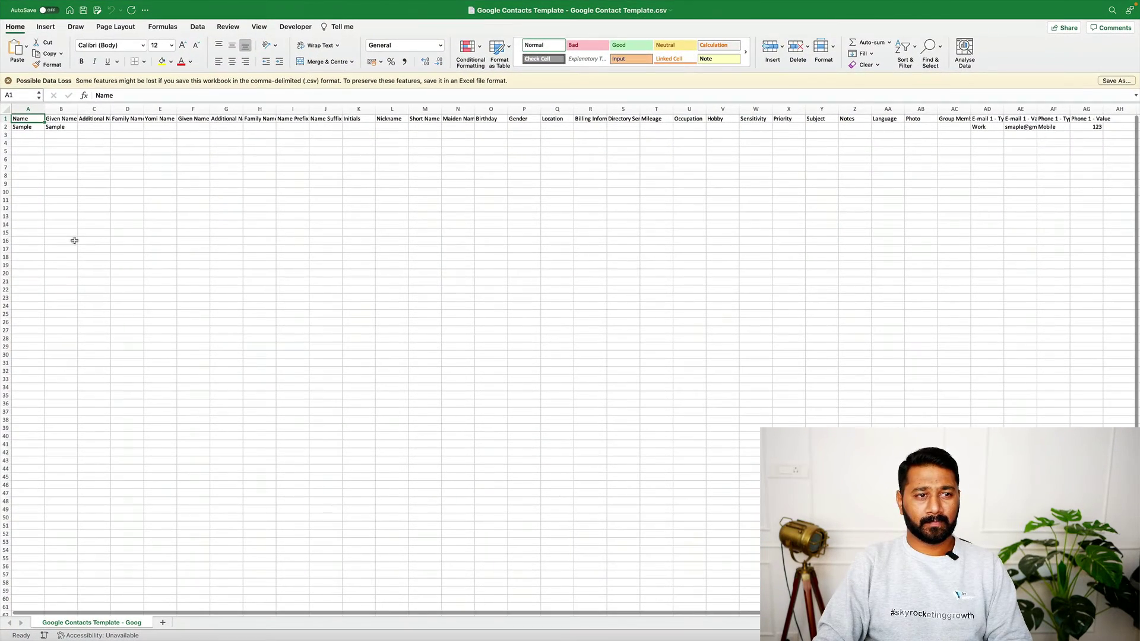
pyautogui.click(9, 80)
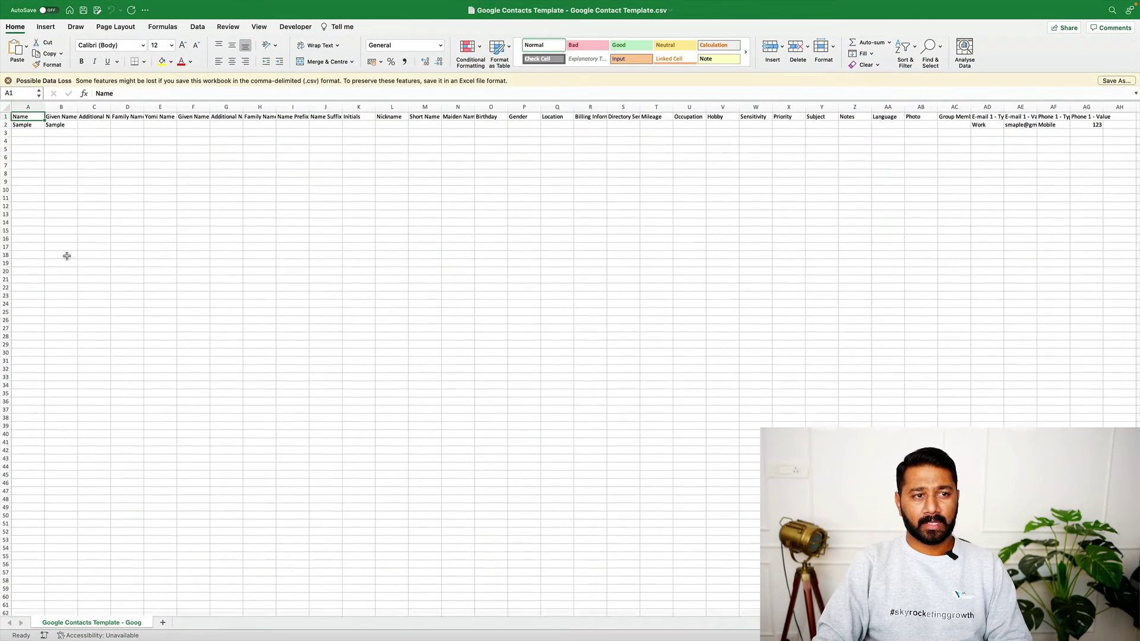
pyautogui.scroll(5, 95, 326)
pyautogui.scroll(5, 95, 327)
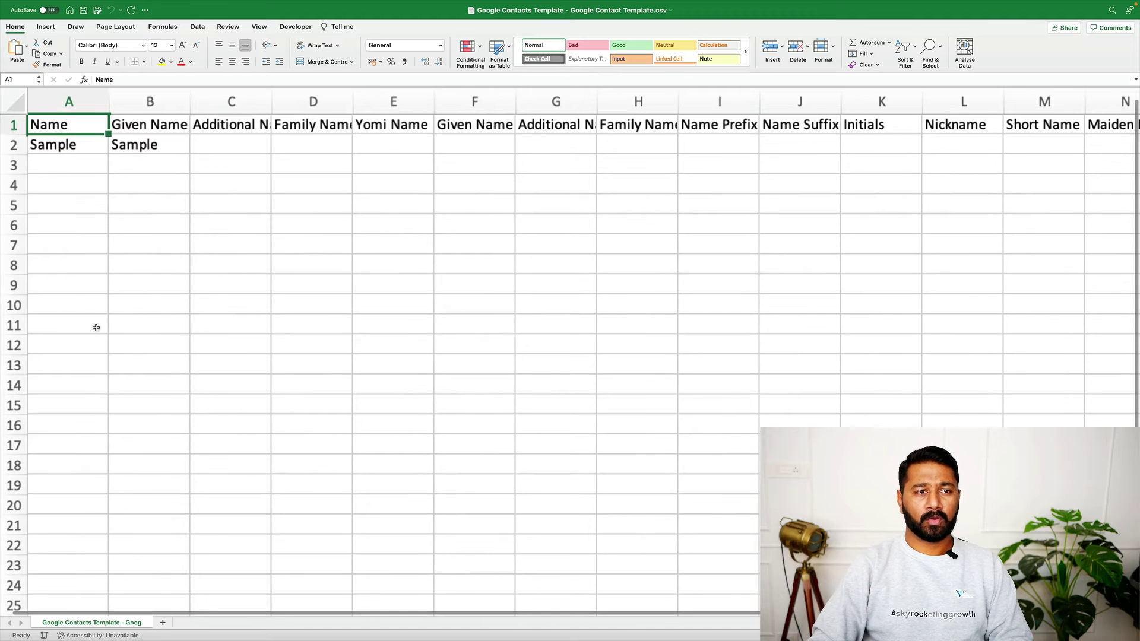
pyautogui.click(69, 202)
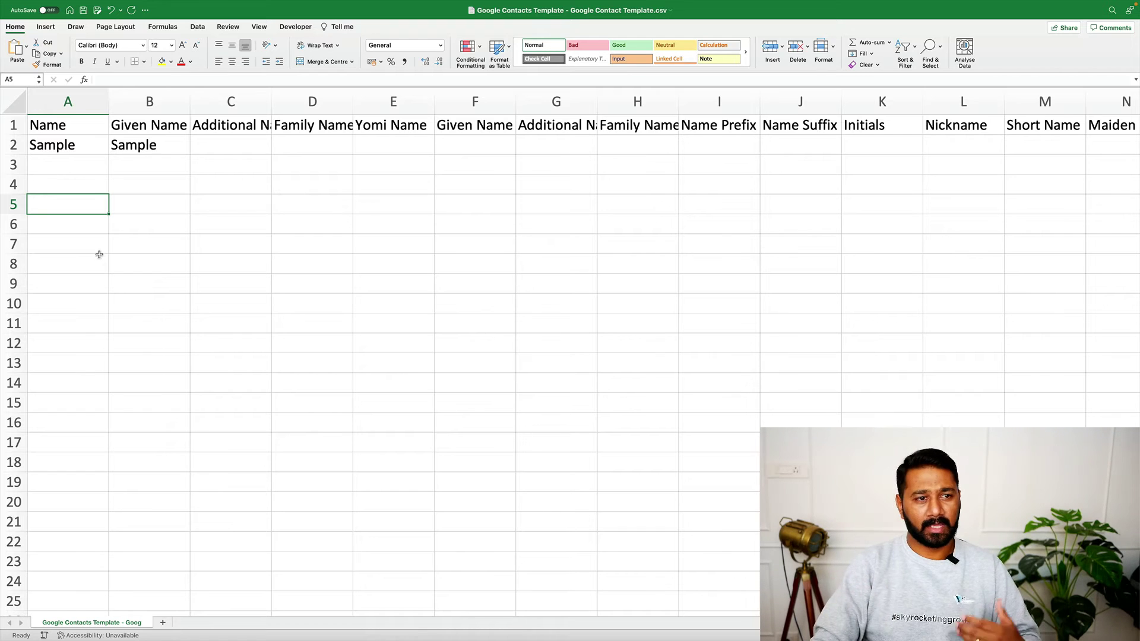
# Type eight sample contact names down column A, replacing Sample, in rows 2 to 9
pyautogui.click(68, 140)
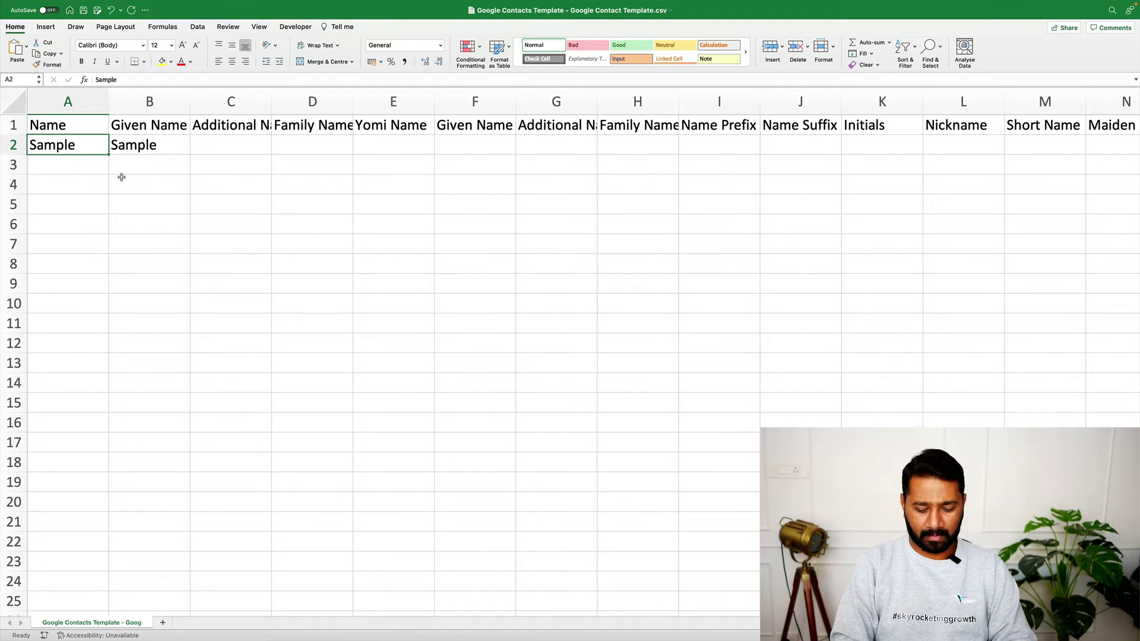
pyautogui.write('Name - 1')
pyautogui.press('Return')
pyautogui.write('Name ')
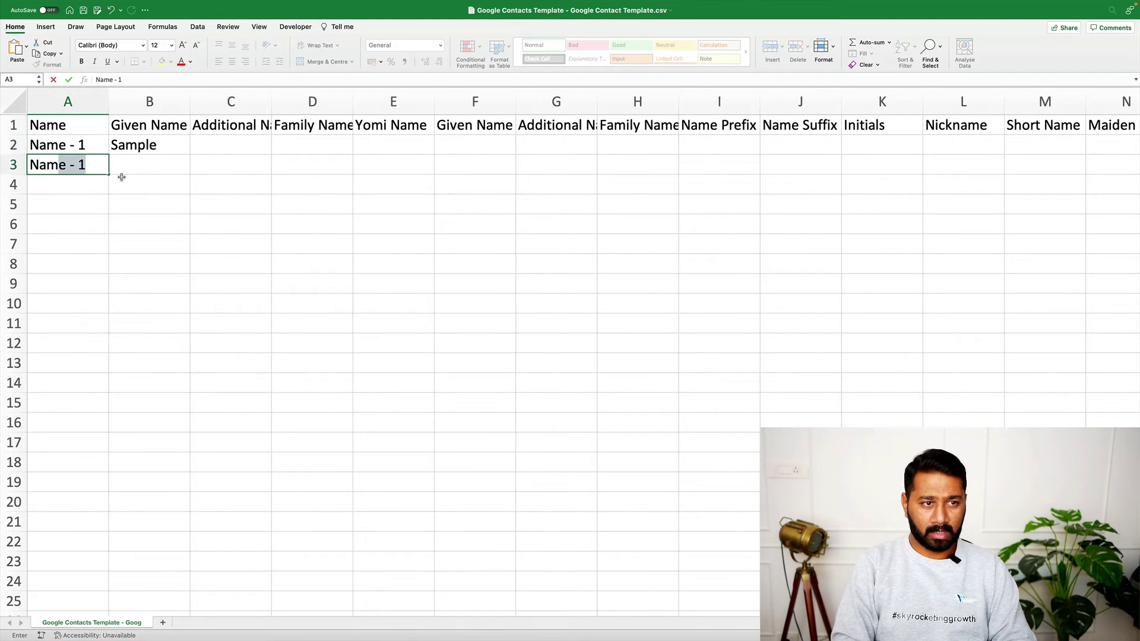
pyautogui.write(' - 2')
pyautogui.press('Return')
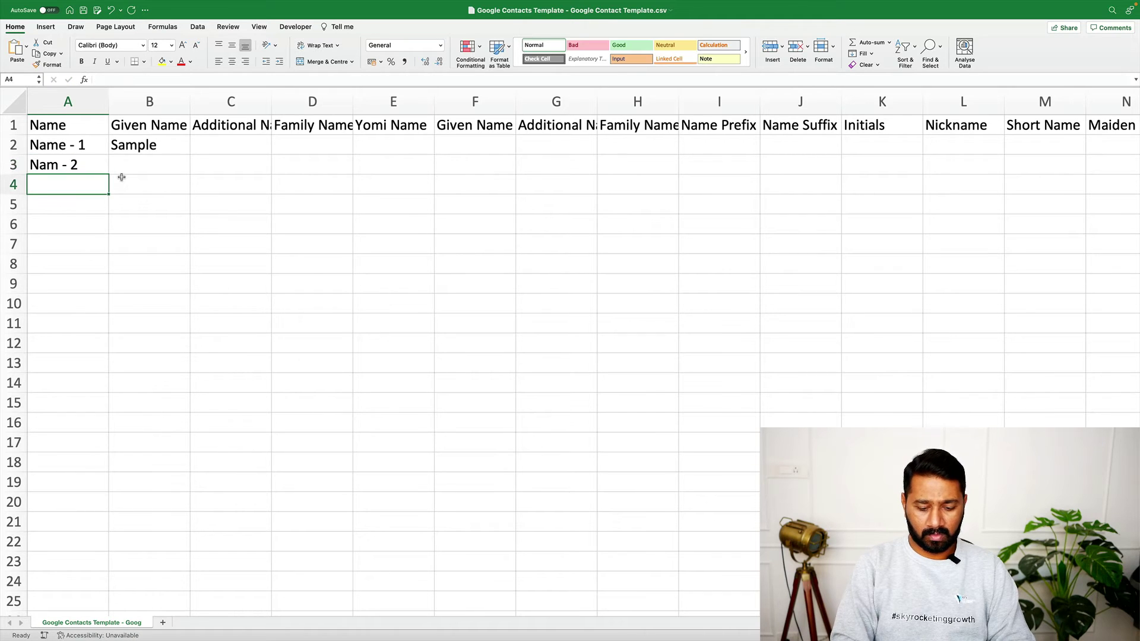
pyautogui.write('jimm')
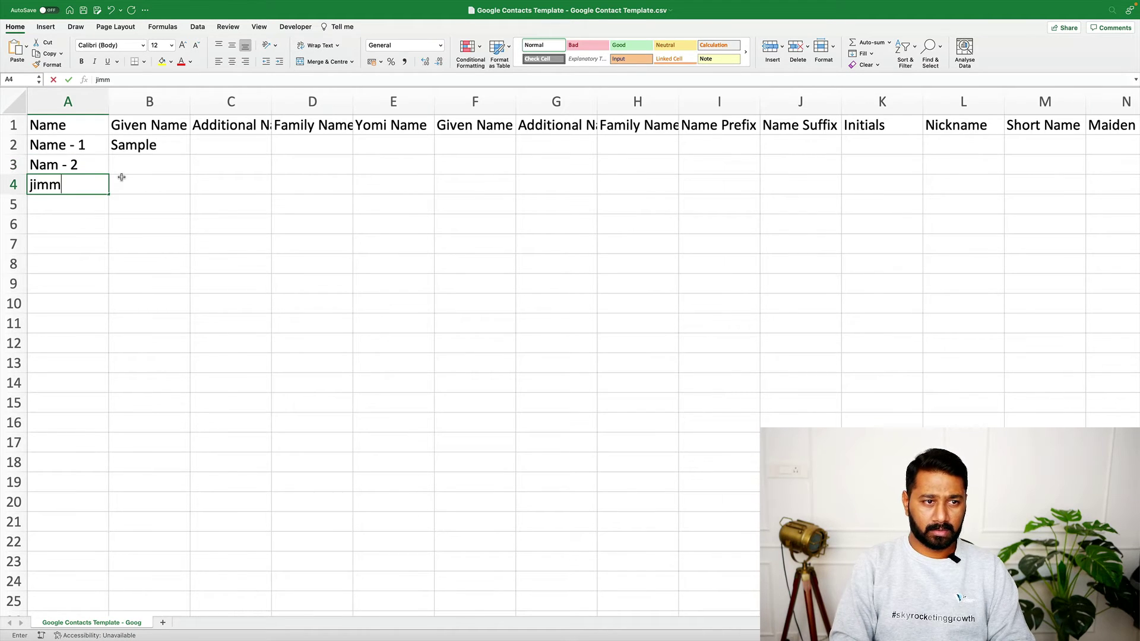
pyautogui.press('BackSpace')
pyautogui.press('BackSpace')
pyautogui.press('BackSpace')
pyautogui.press('BackSpace')
pyautogui.write('jam')
pyautogui.press('Return')
pyautogui.write('Tim')
pyautogui.press('Return')
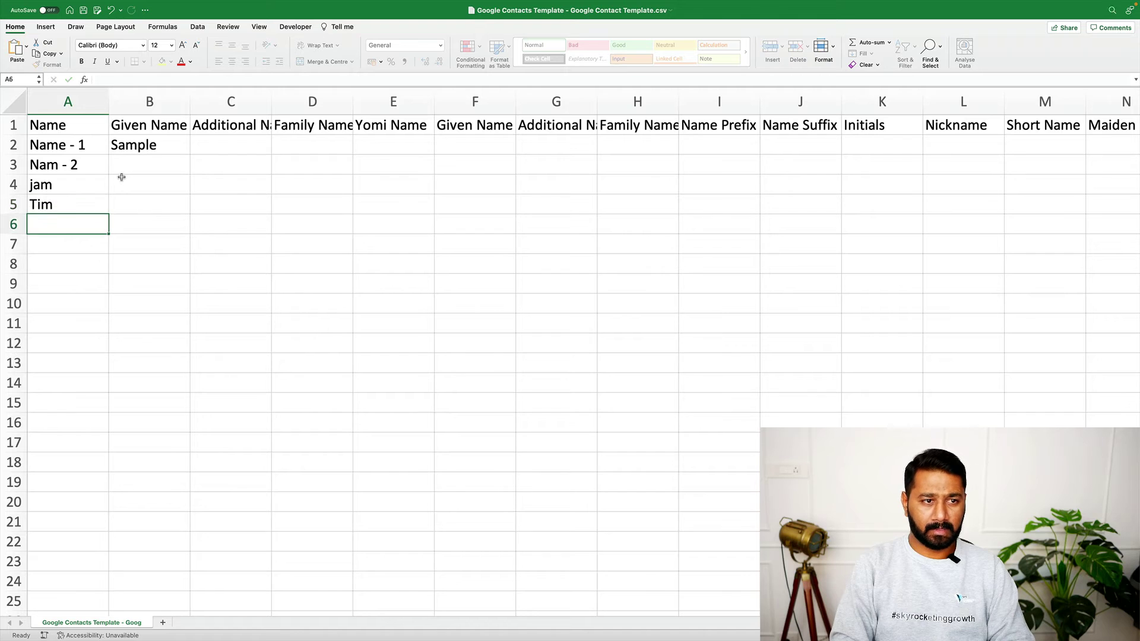
pyautogui.write('Tam')
pyautogui.press('Return')
pyautogui.write('Tom')
pyautogui.press('Return')
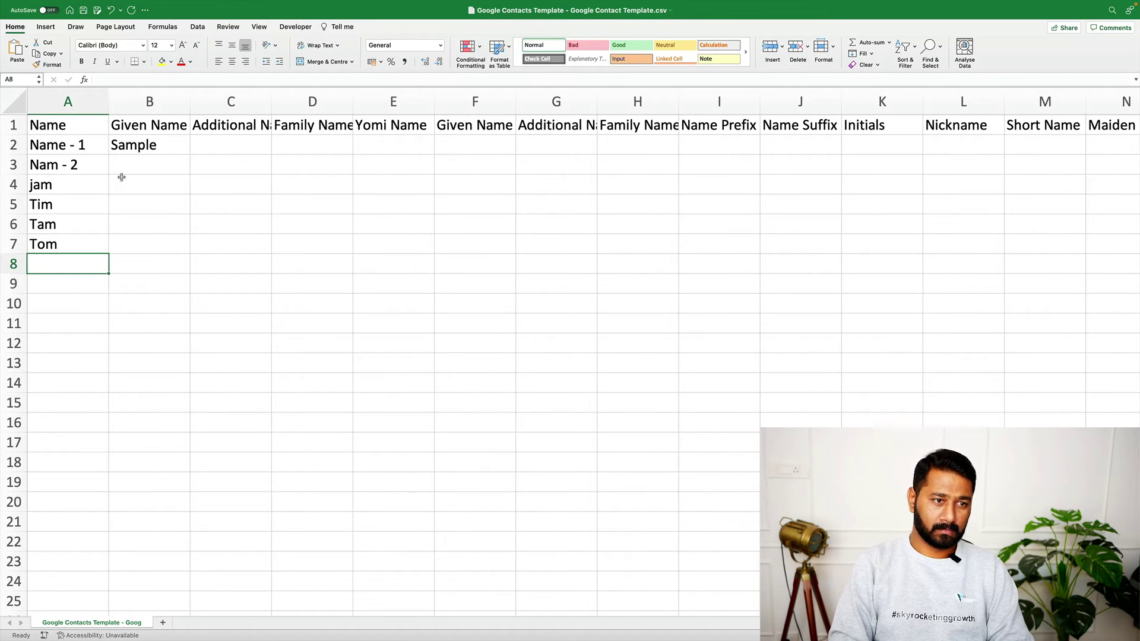
pyautogui.write('Jill')
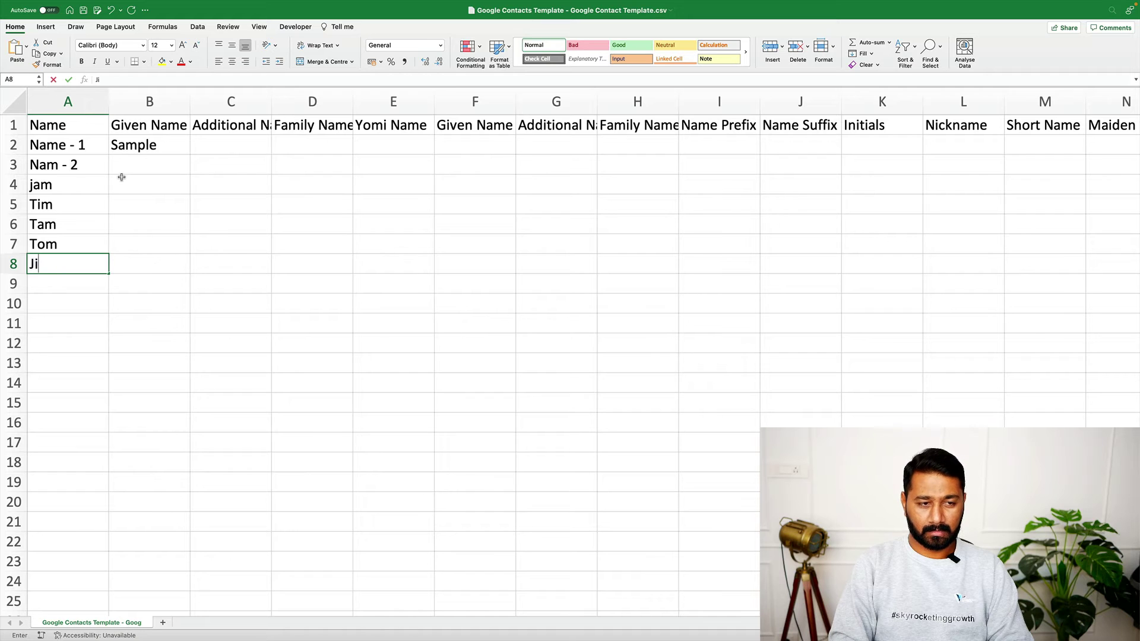
pyautogui.press('Return')
pyautogui.write('Jack')
pyautogui.press('Return')
pyautogui.press('Up')
pyautogui.press('Up')
pyautogui.press('Up')
pyautogui.press('Up')
pyautogui.press('Up')
pyautogui.press('Up')
pyautogui.press('Up')
pyautogui.press('Up')
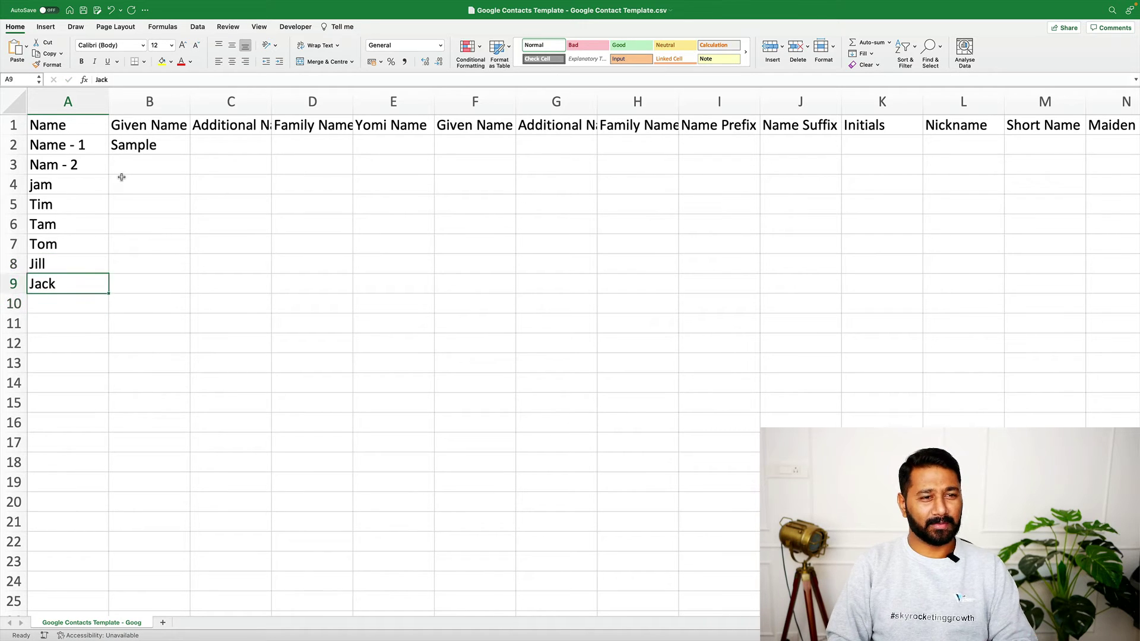
pyautogui.click(104, 442)
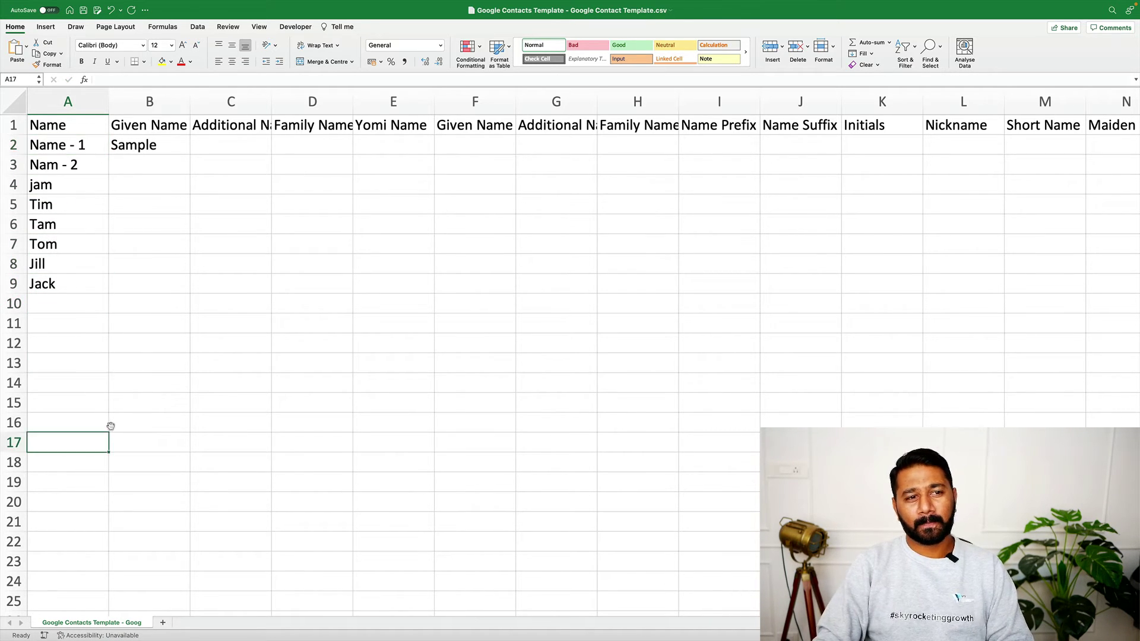
# Copy the names in A2:A9 into the Given Name column starting at B2
pyautogui.moveTo(70, 146); pyautogui.dragTo(76, 279)
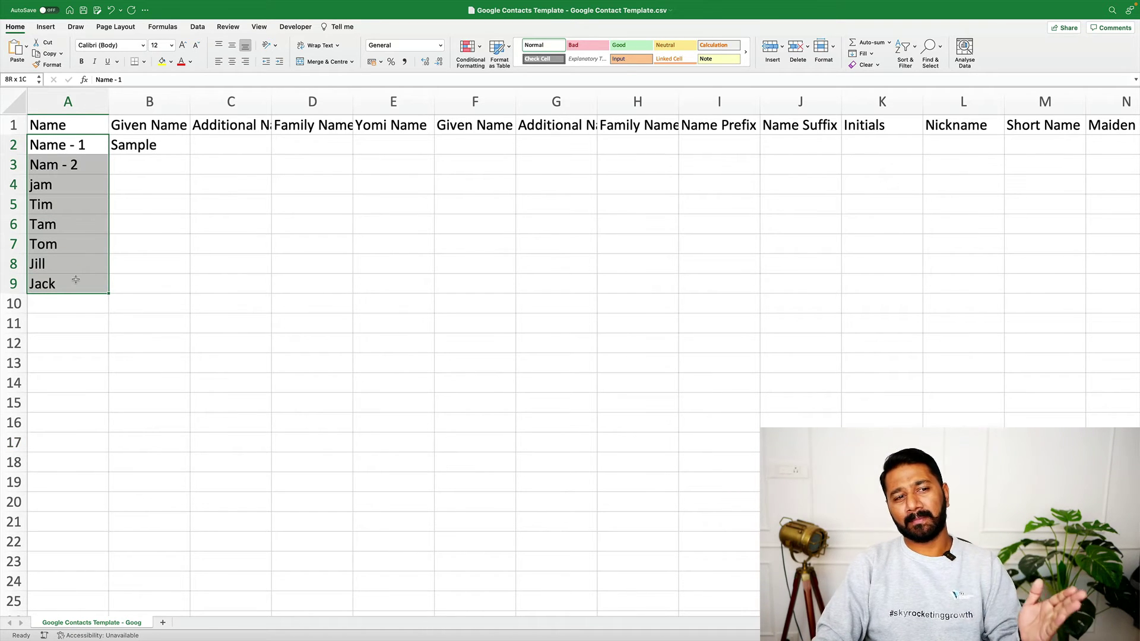
pyautogui.moveTo(76, 280); pyautogui.dragTo(76, 280)
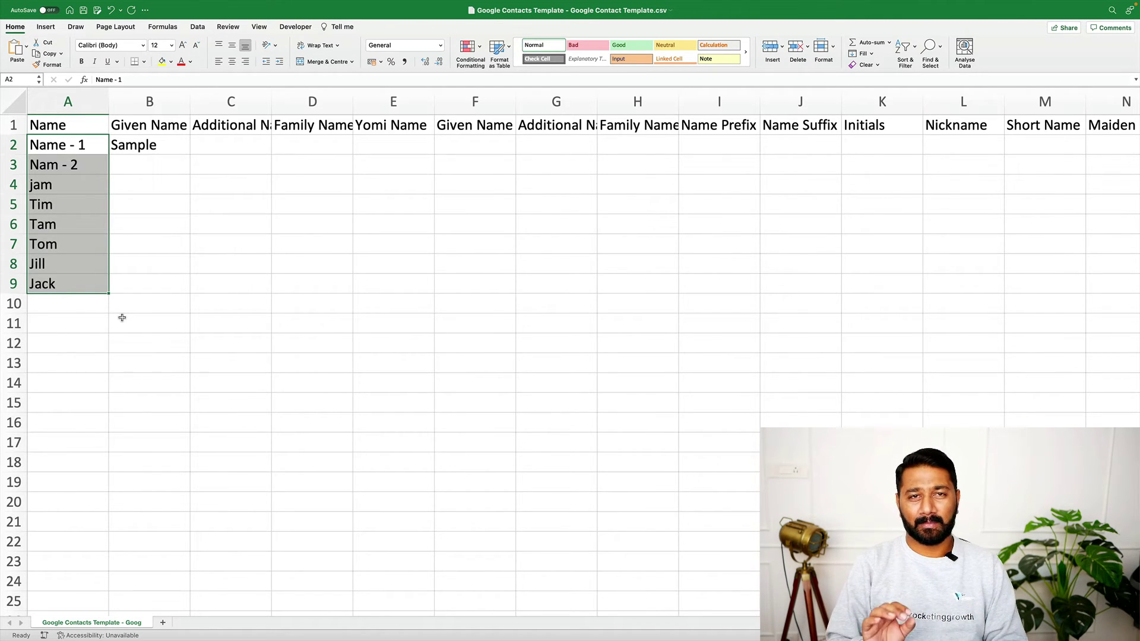
pyautogui.press('super+c')
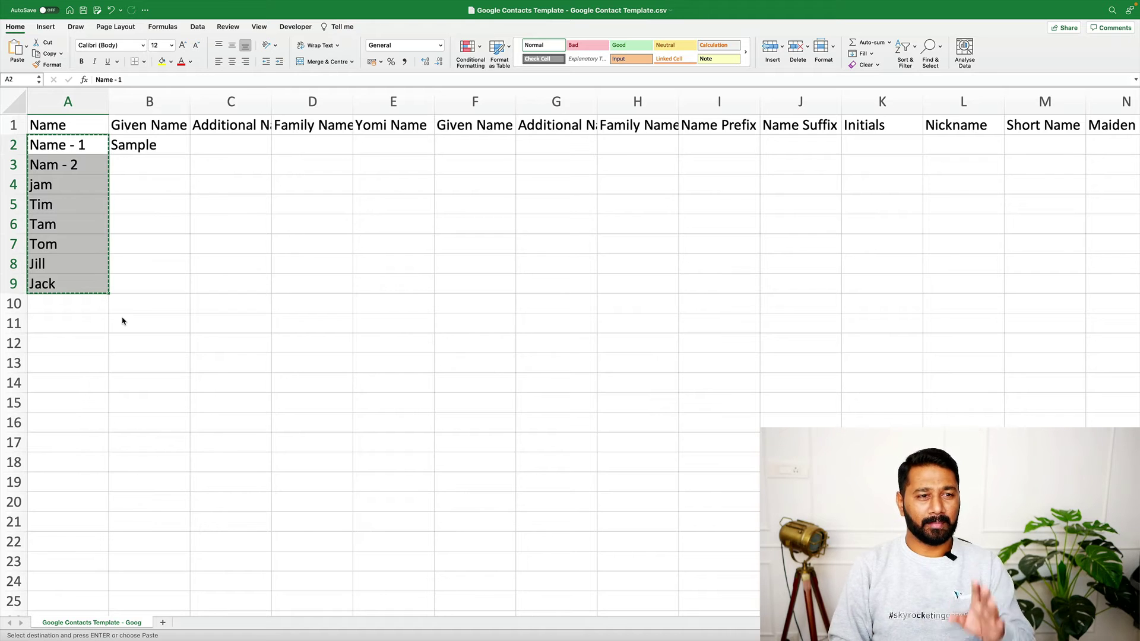
pyautogui.press('Right')
pyautogui.press('super+v')
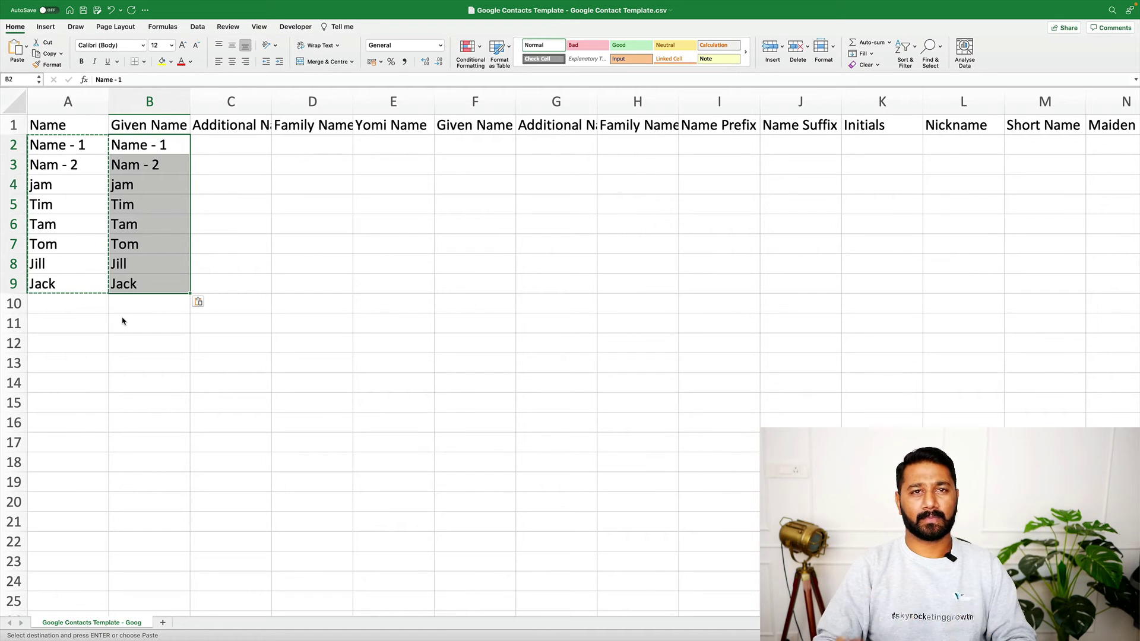
# Add three more sample e-mail addresses in AE3:AE5 under E-mail 1 - Value
pyautogui.hscroll(1, 809, 373)
pyautogui.hscroll(15, 808, 373)
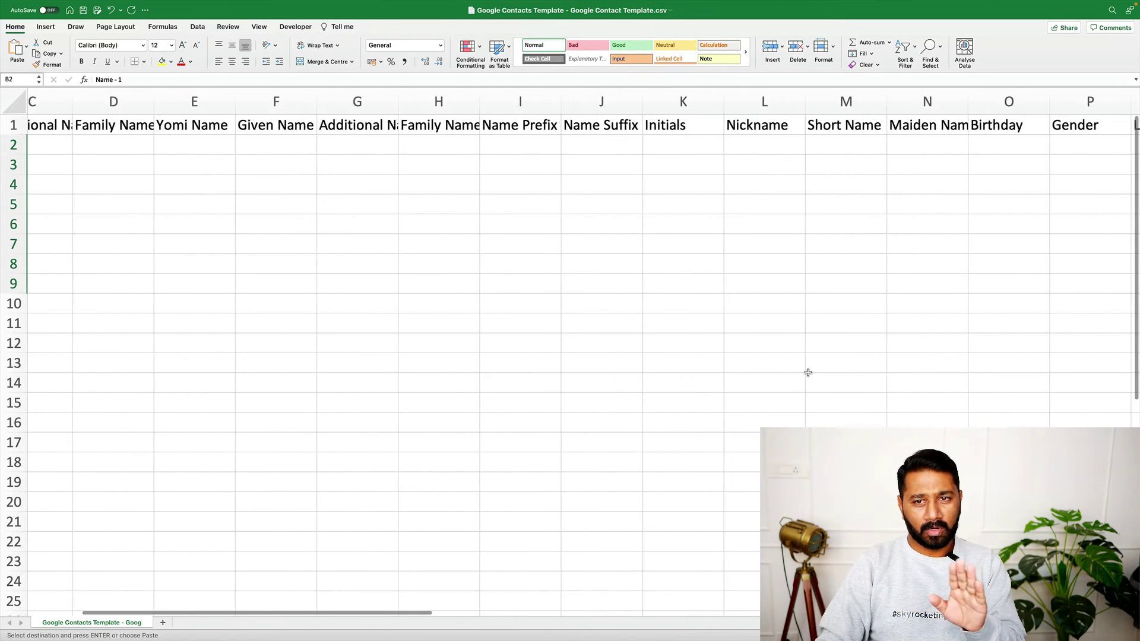
pyautogui.hscroll(8, 808, 373)
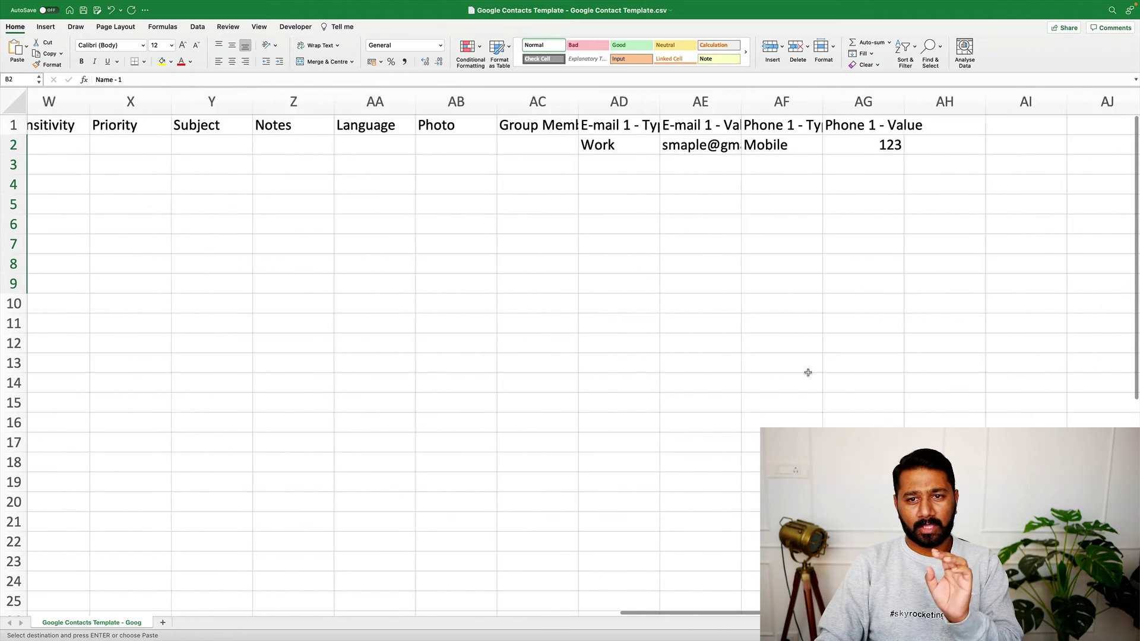
pyautogui.click(475, 162)
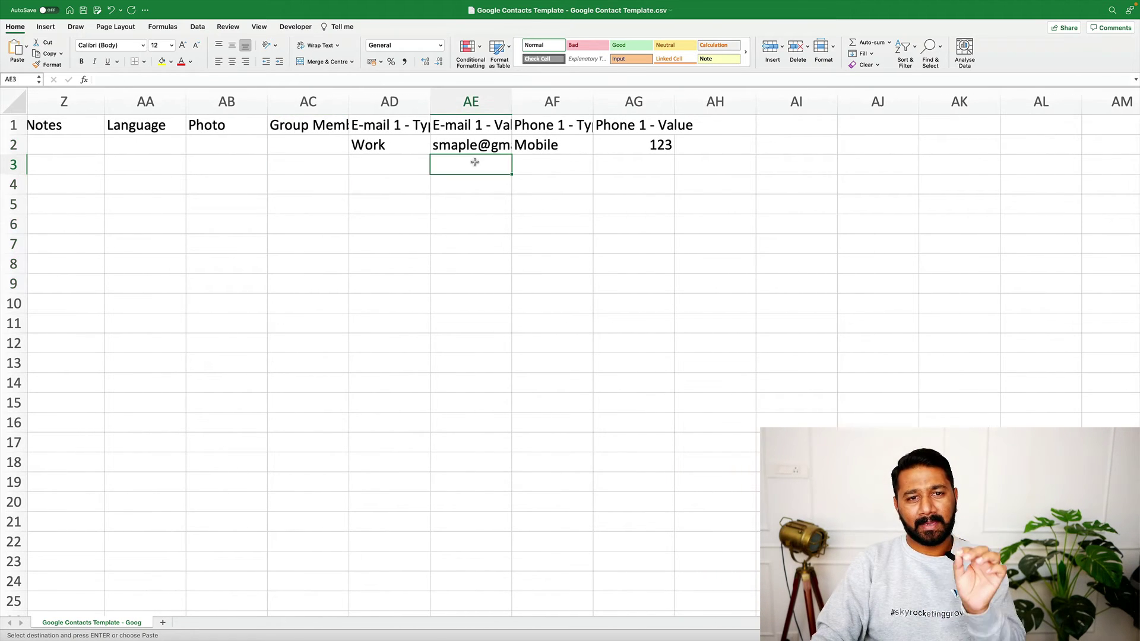
pyautogui.click(640, 166)
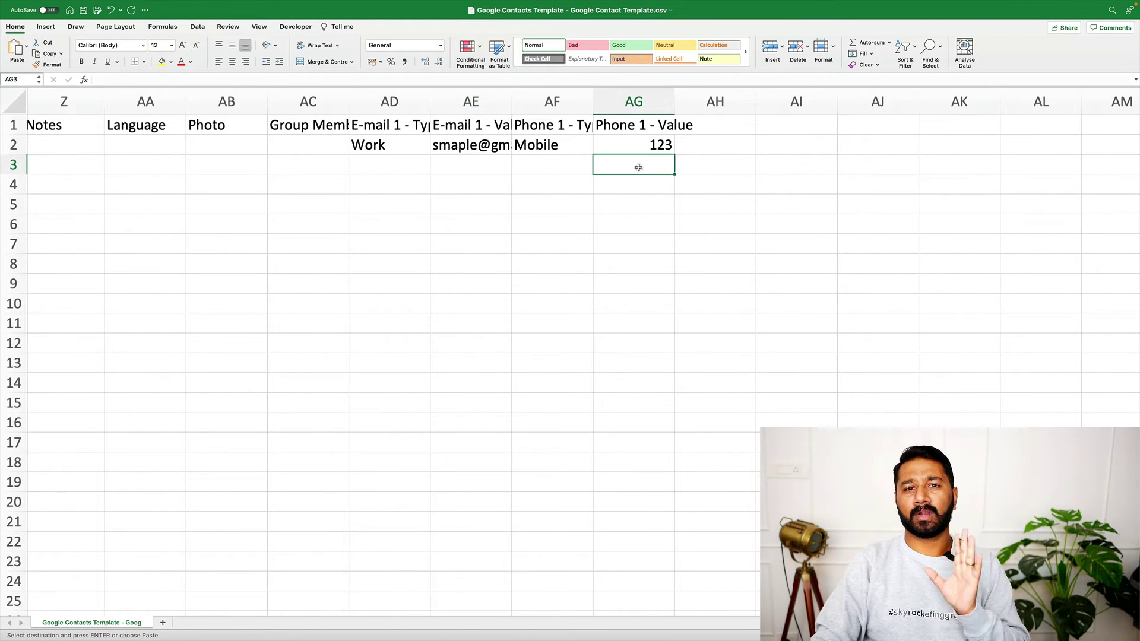
pyautogui.click(482, 167)
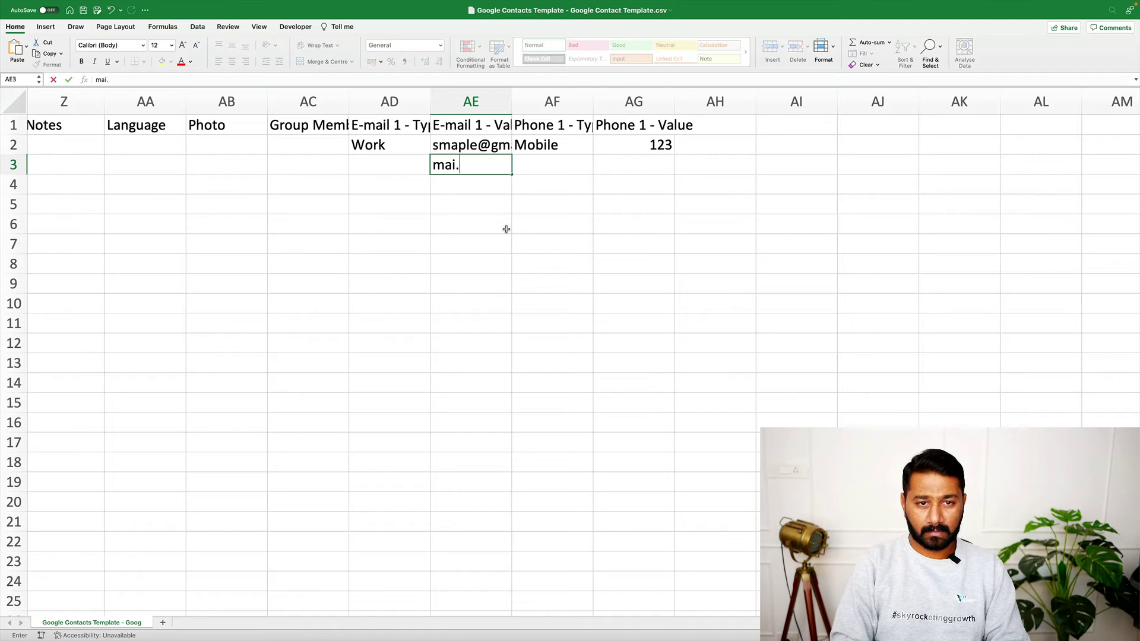
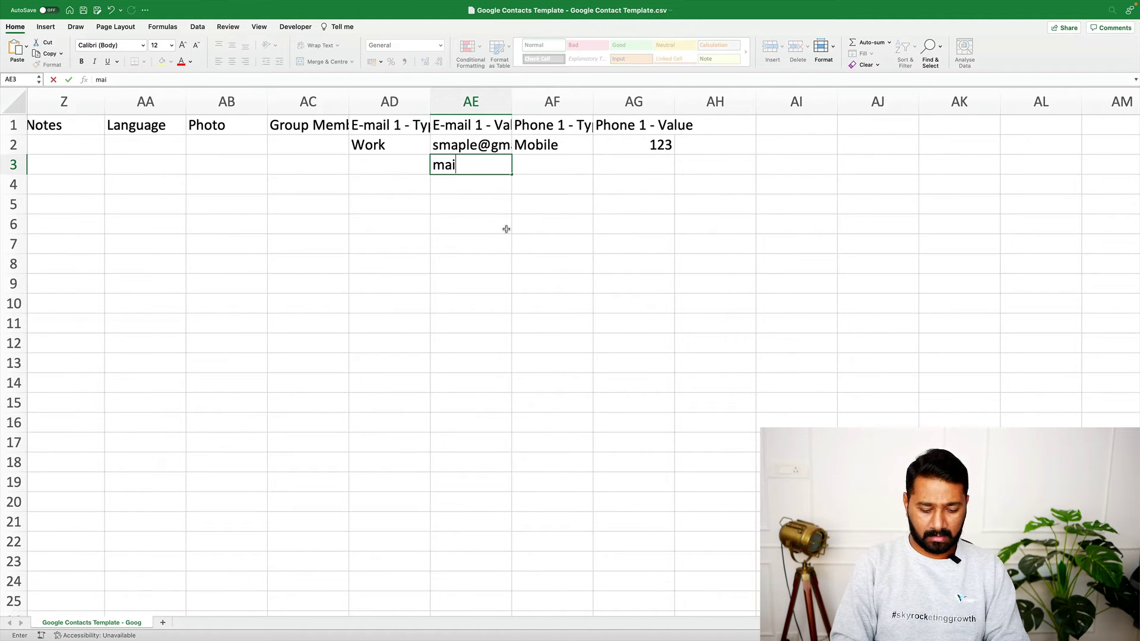
pyautogui.press('Return')
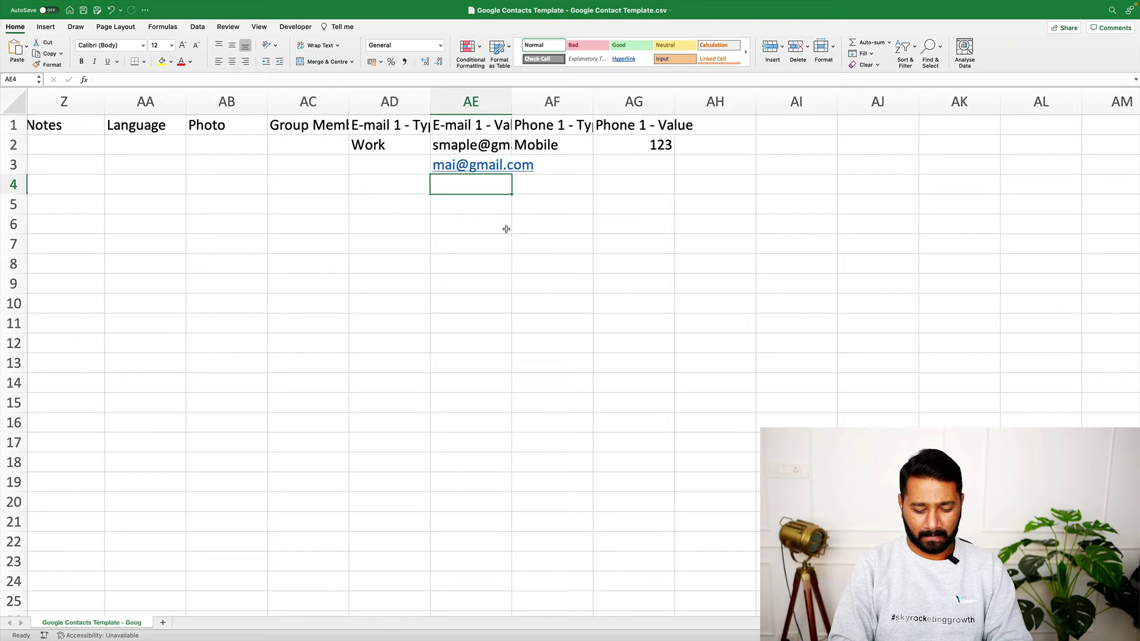
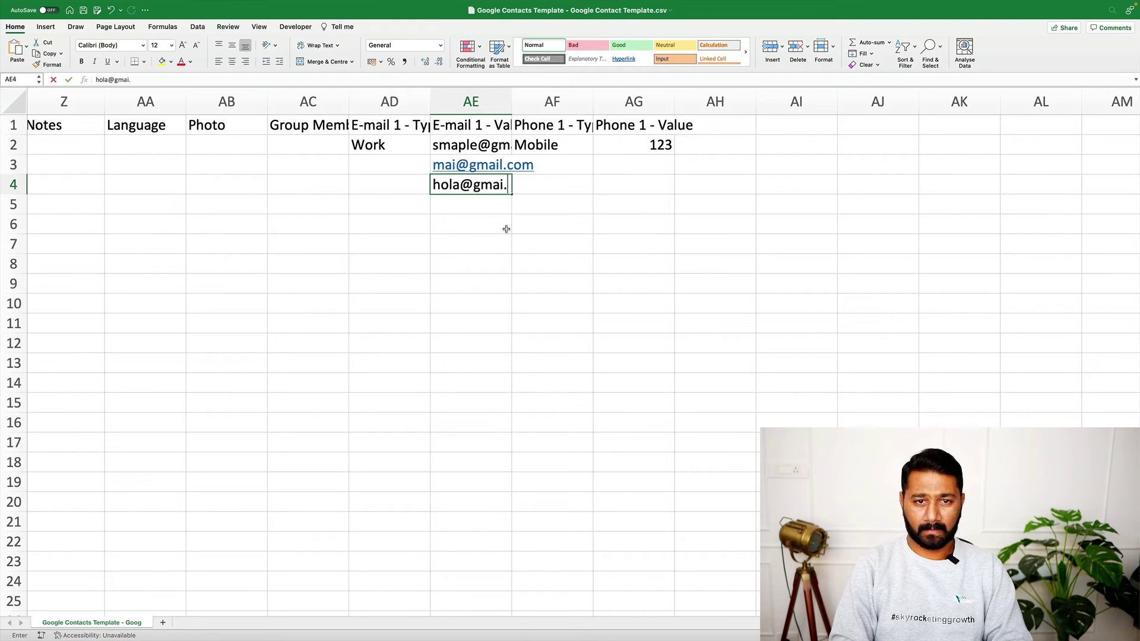
pyautogui.press('Return')
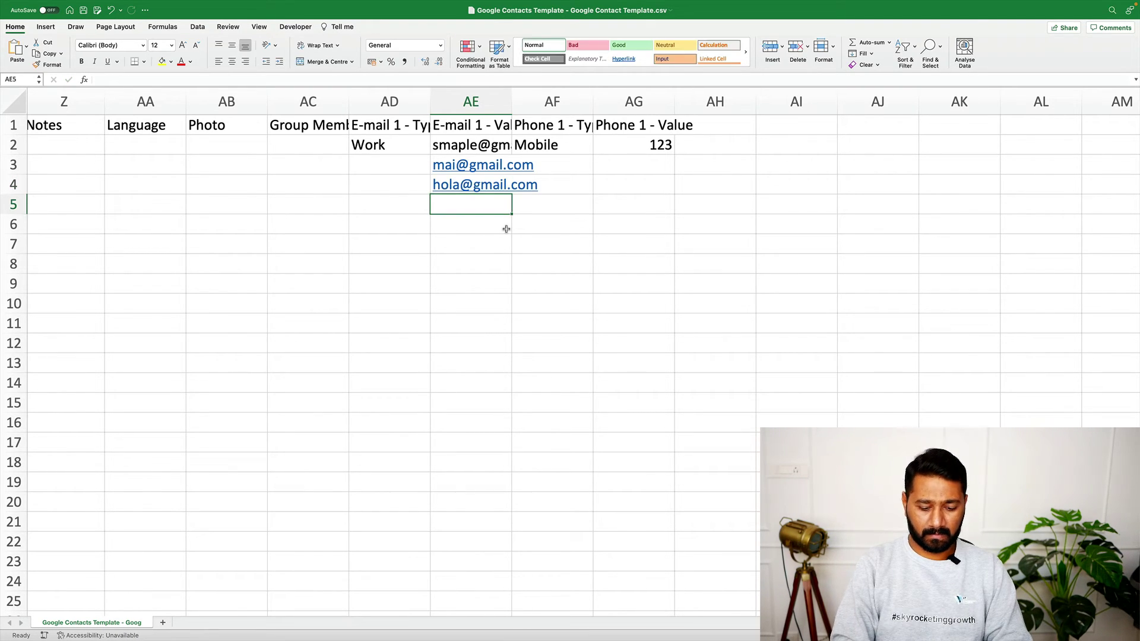
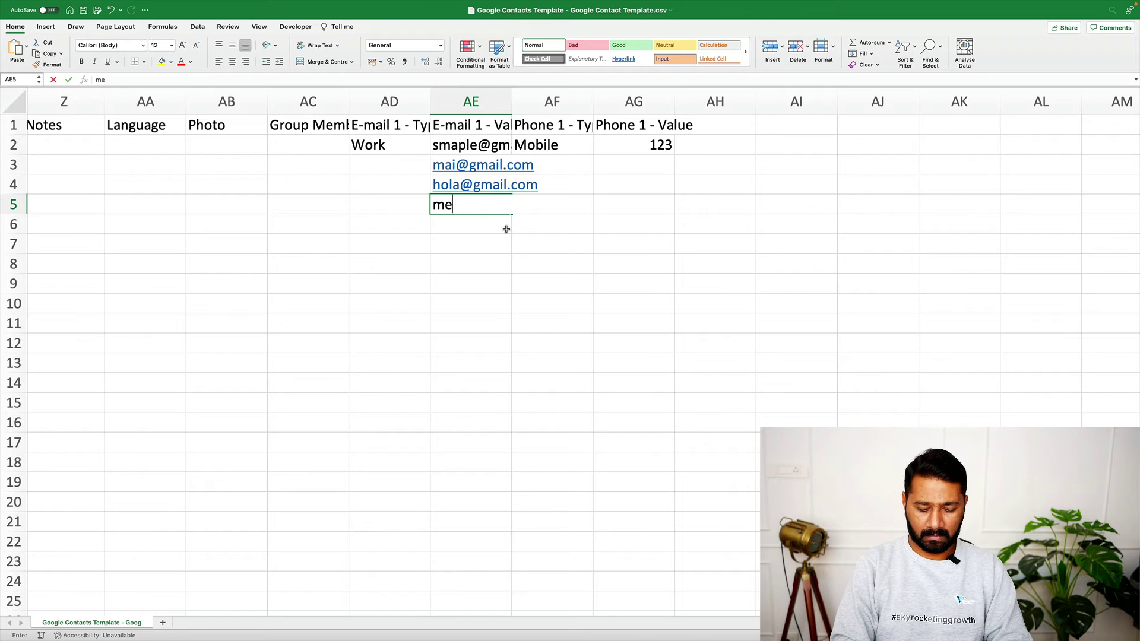
pyautogui.press('Return')
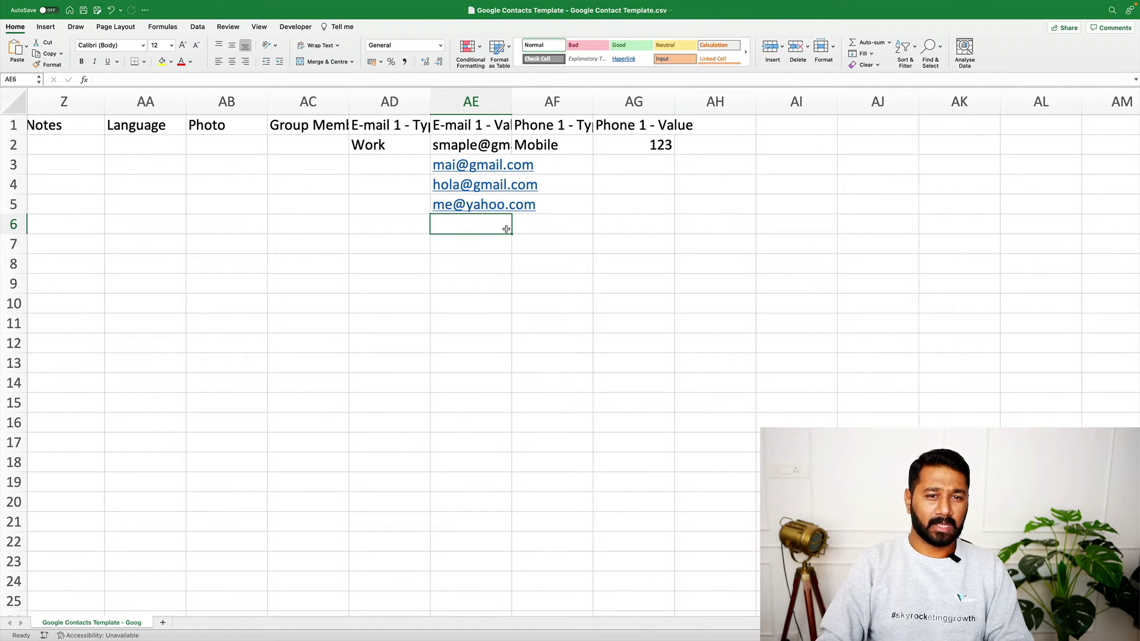
# Duplicate the four addresses in AE2:AE5 into AE6:AE9
pyautogui.moveTo(466, 141); pyautogui.dragTo(461, 210)
pyautogui.press('super+c')
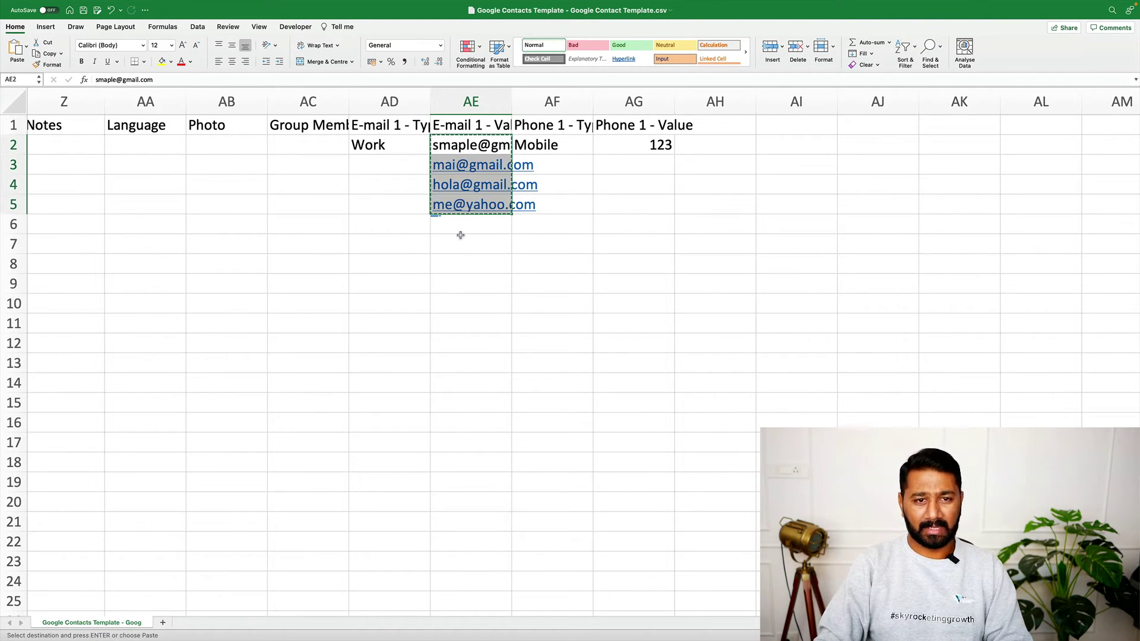
pyautogui.click(461, 229)
pyautogui.press('super+v')
# Begin entering sample phone numbers in cell AG3
pyautogui.click(560, 351)
pyautogui.click(641, 169)
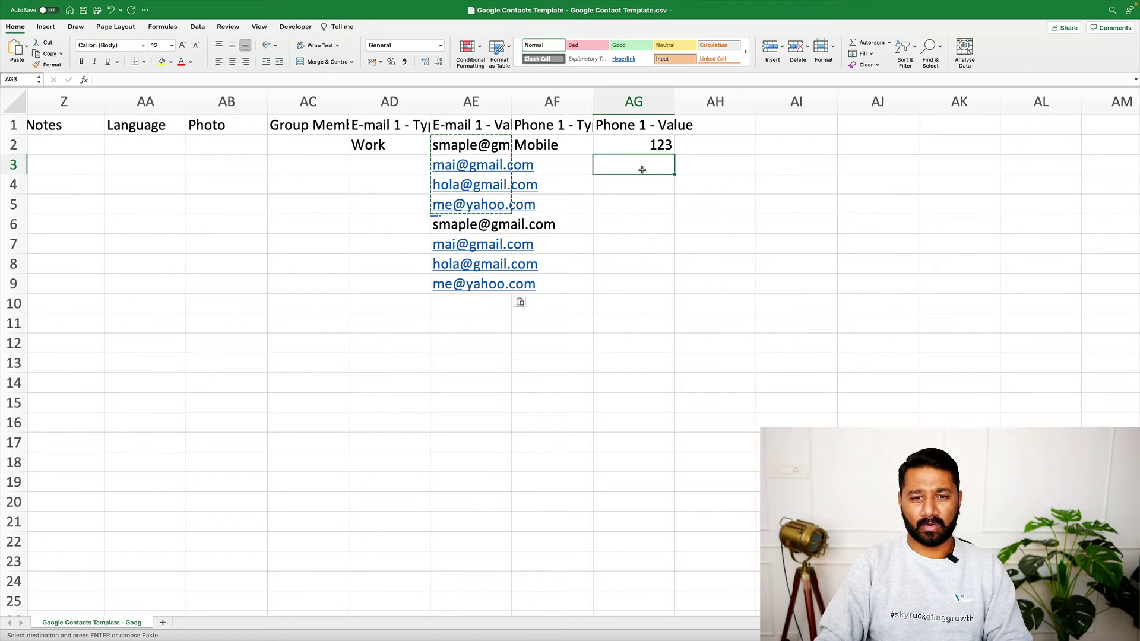
pyautogui.write('44 45 45 45 45 434 3 23 32 3')
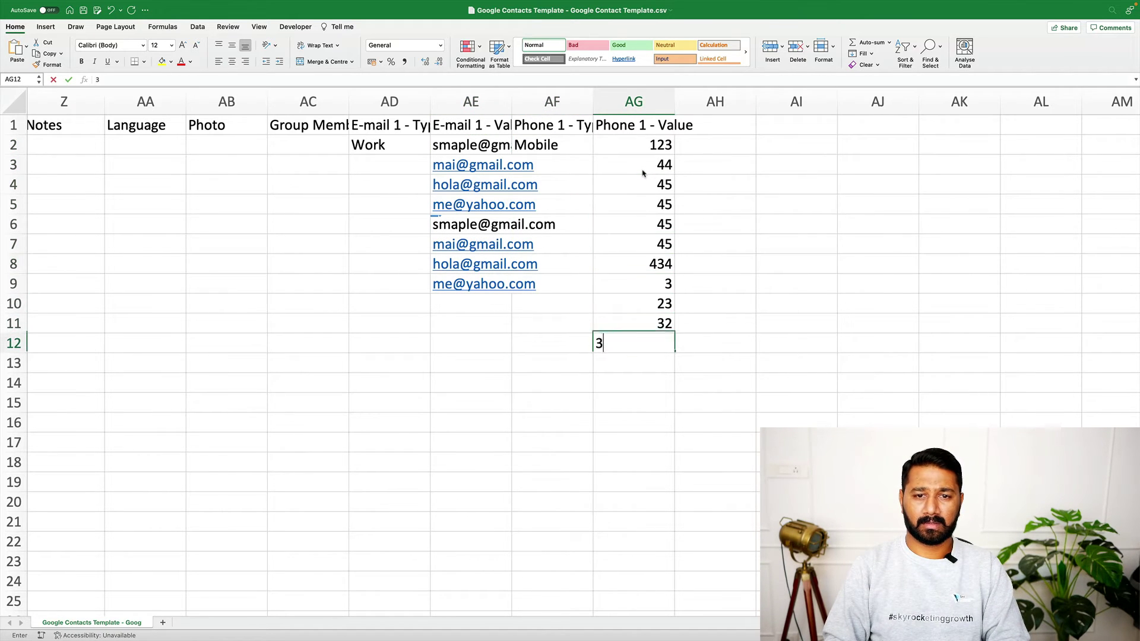
# Enter phone numbers 323, 244343 and 434343 down column AG from AG5 to AG7
pyautogui.press('Up')
pyautogui.press('Up')
pyautogui.press('Up')
pyautogui.press('Up')
pyautogui.press('Up')
pyautogui.press('Up')
pyautogui.press('Up')
pyautogui.write('323')
pyautogui.press('Return')
pyautogui.write('244343')
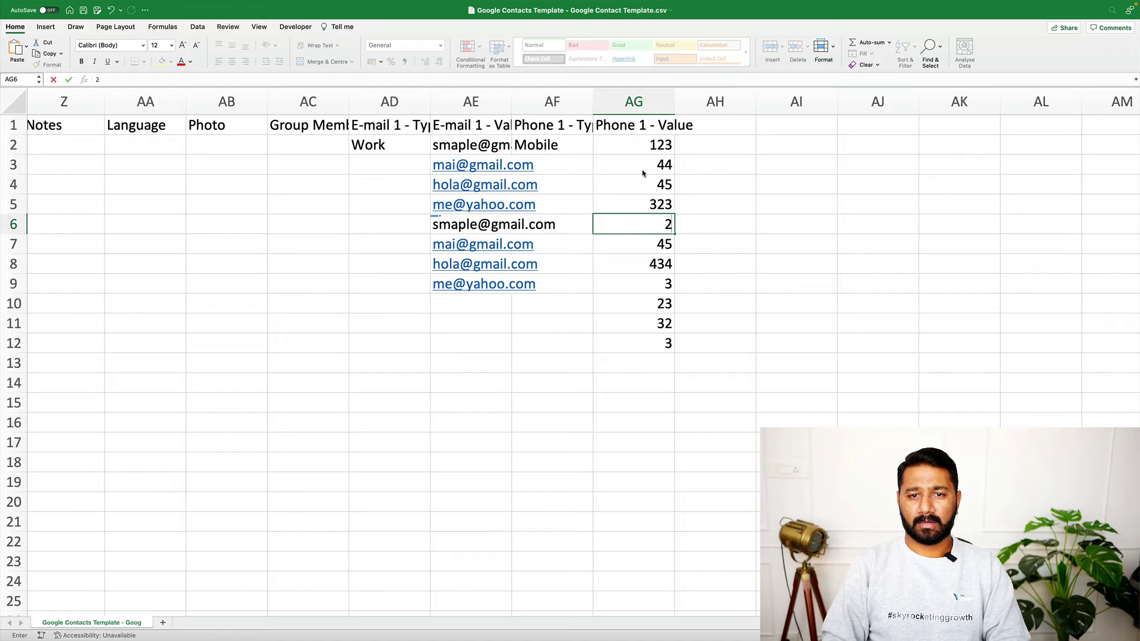
pyautogui.press('Return')
pyautogui.write('434343')
# Retype AG3, AG4 and AG9 as 43434, 354555 and 645565
pyautogui.press('Up')
pyautogui.press('Up')
pyautogui.press('Up')
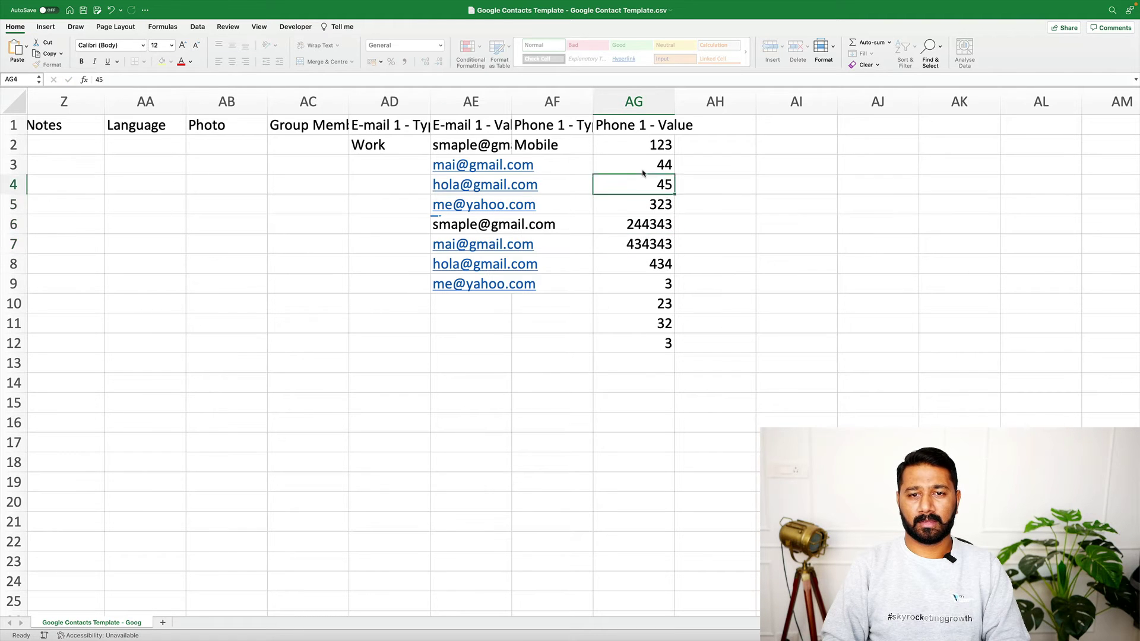
pyautogui.press('Up')
pyautogui.write('43434')
pyautogui.press('Return')
pyautogui.write('354555')
pyautogui.press('Return')
pyautogui.press('Return')
pyautogui.press('Return')
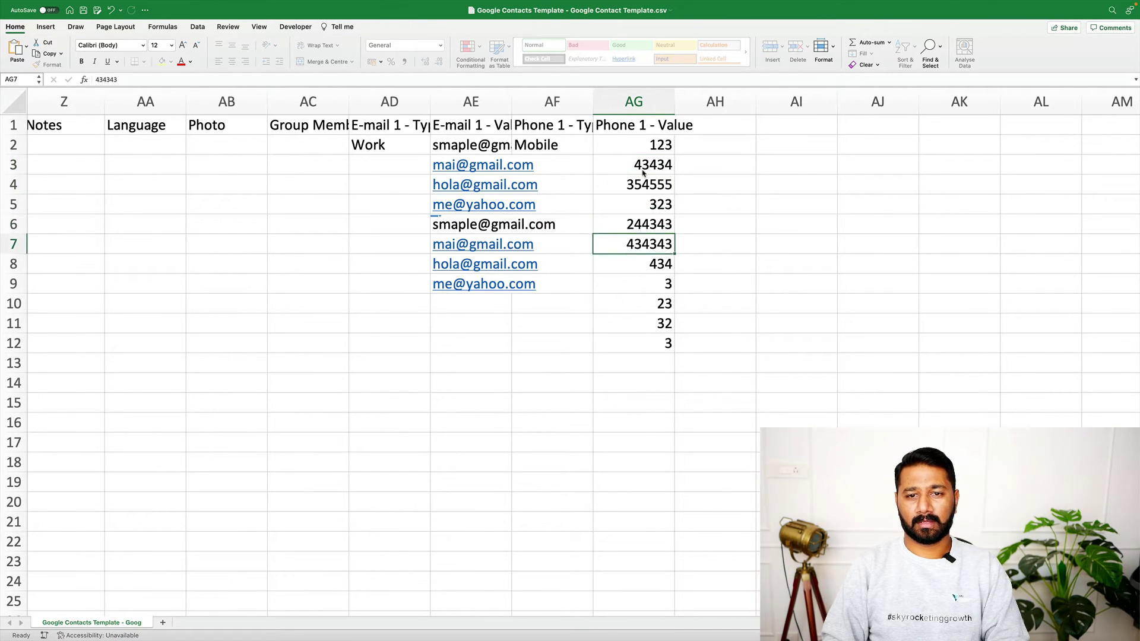
pyautogui.press('Return')
pyautogui.press('Return')
pyautogui.write('645565')
pyautogui.press('Return')
pyautogui.press('Return')
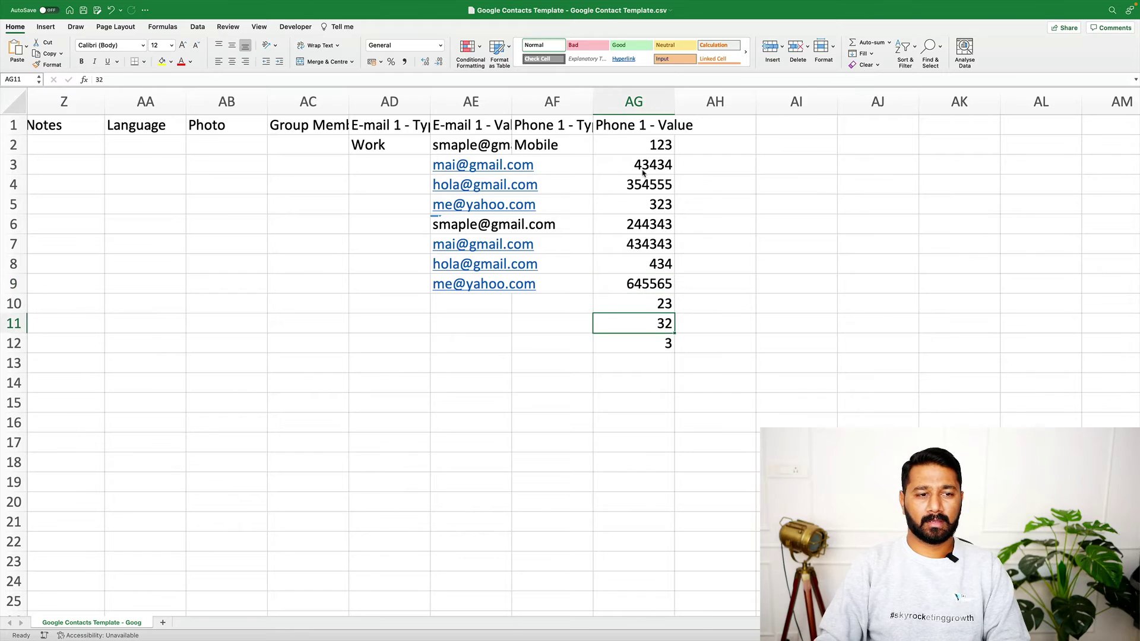
pyautogui.hscroll(-15, 560, 234)
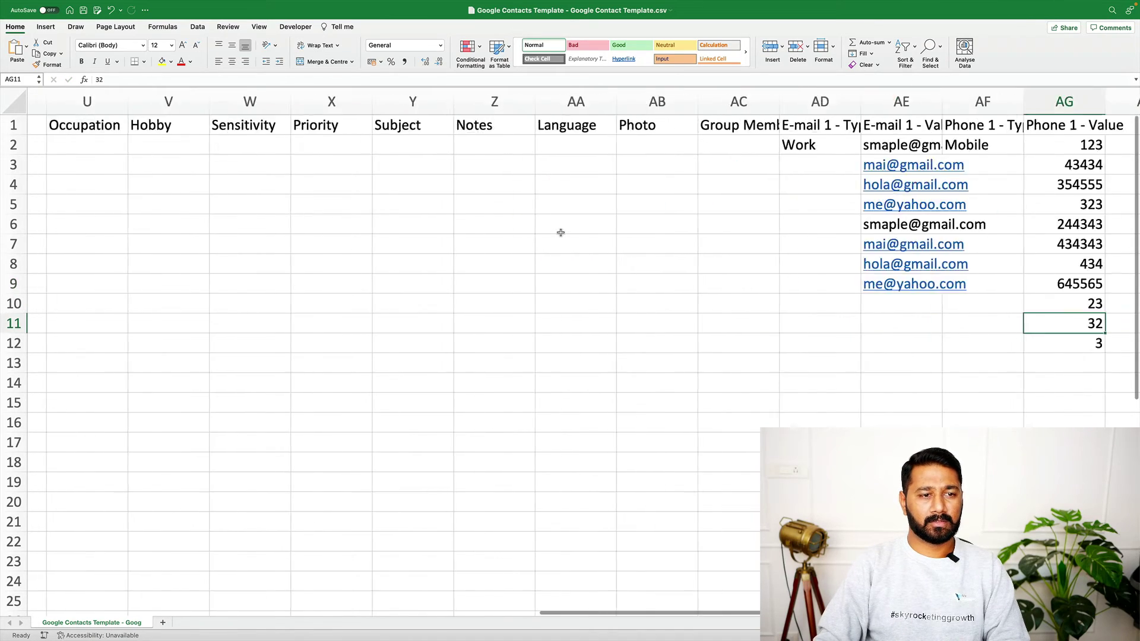
pyautogui.click(24, 289)
pyautogui.hscroll(20, 550, 293)
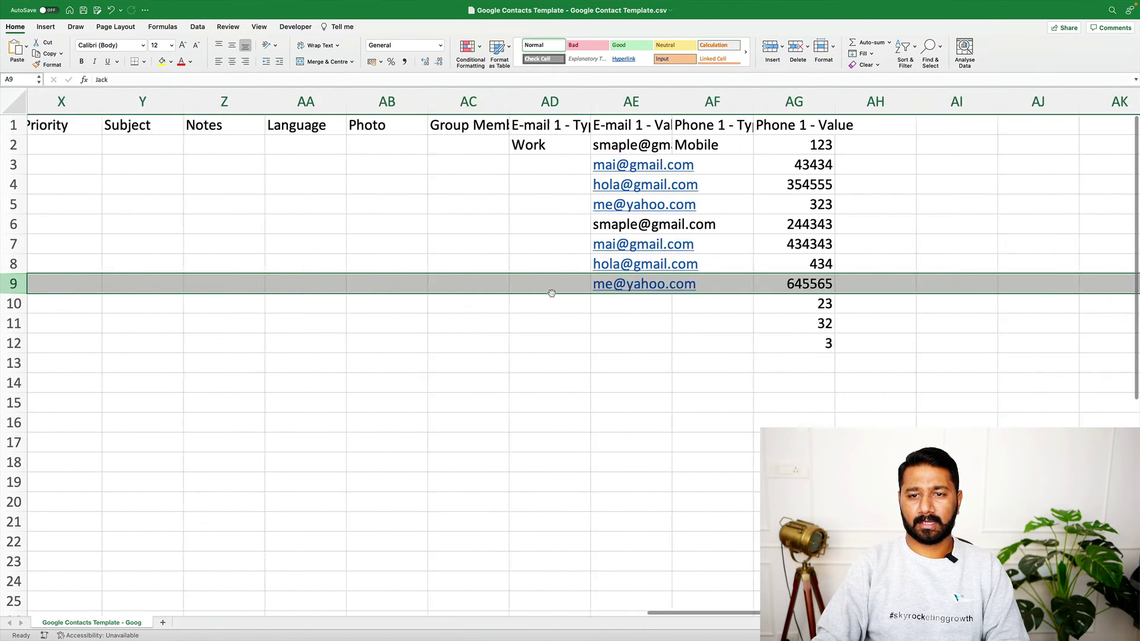
pyautogui.hscroll(1, 654, 295)
pyautogui.moveTo(721, 304); pyautogui.dragTo(736, 358)
pyautogui.press('Delete')
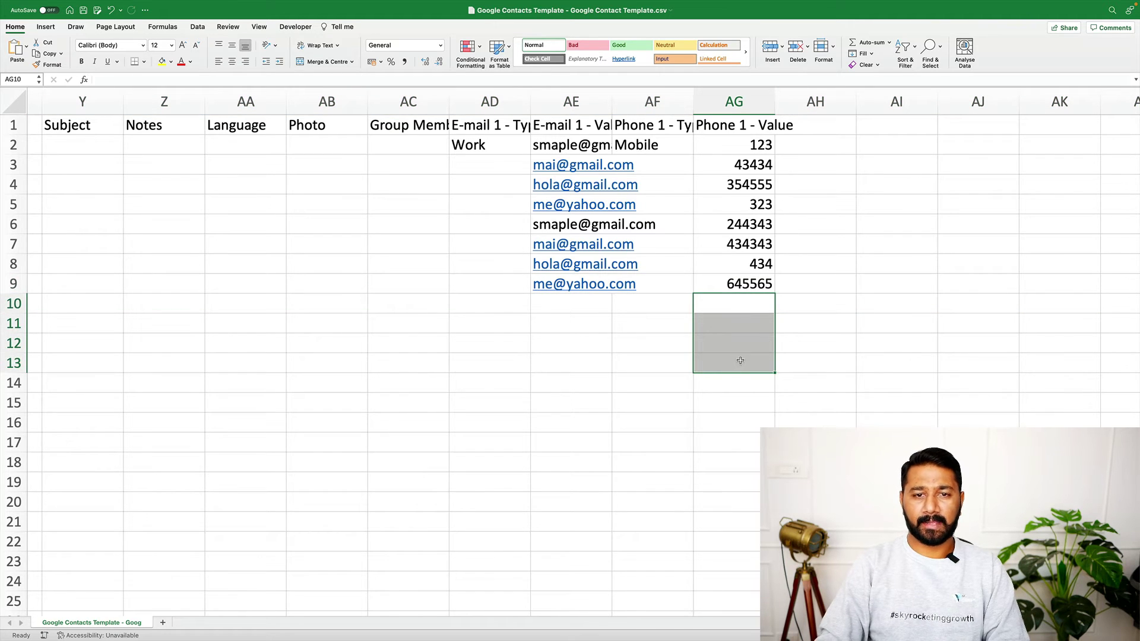
pyautogui.scroll(2, 737, 356)
pyautogui.click(503, 148)
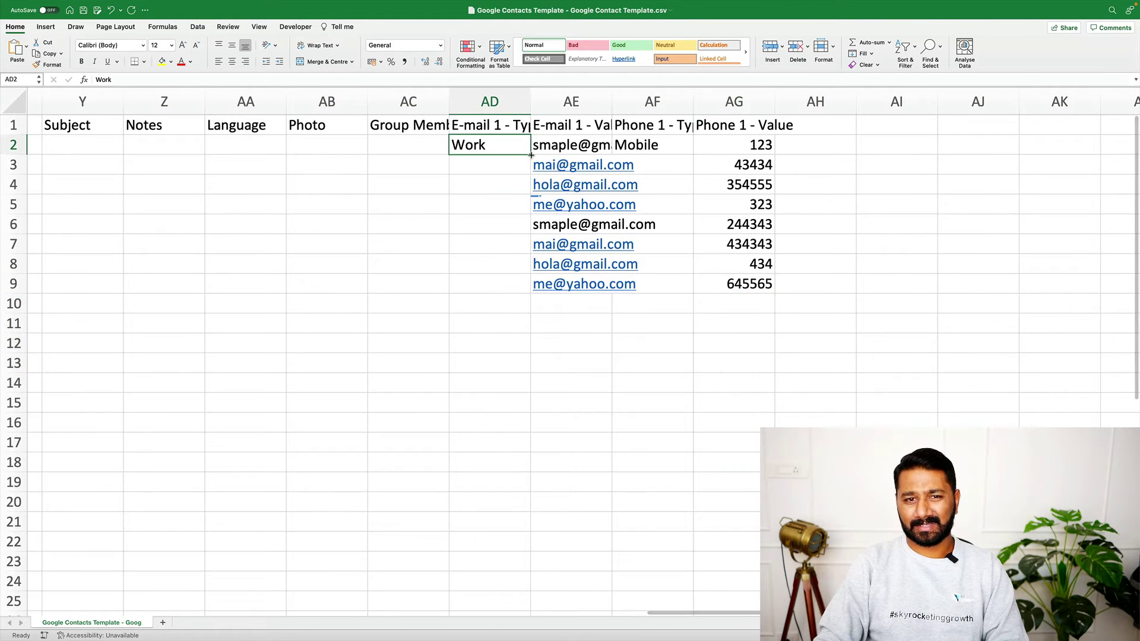
pyautogui.moveTo(531, 155); pyautogui.dragTo(525, 288)
pyautogui.click(686, 146)
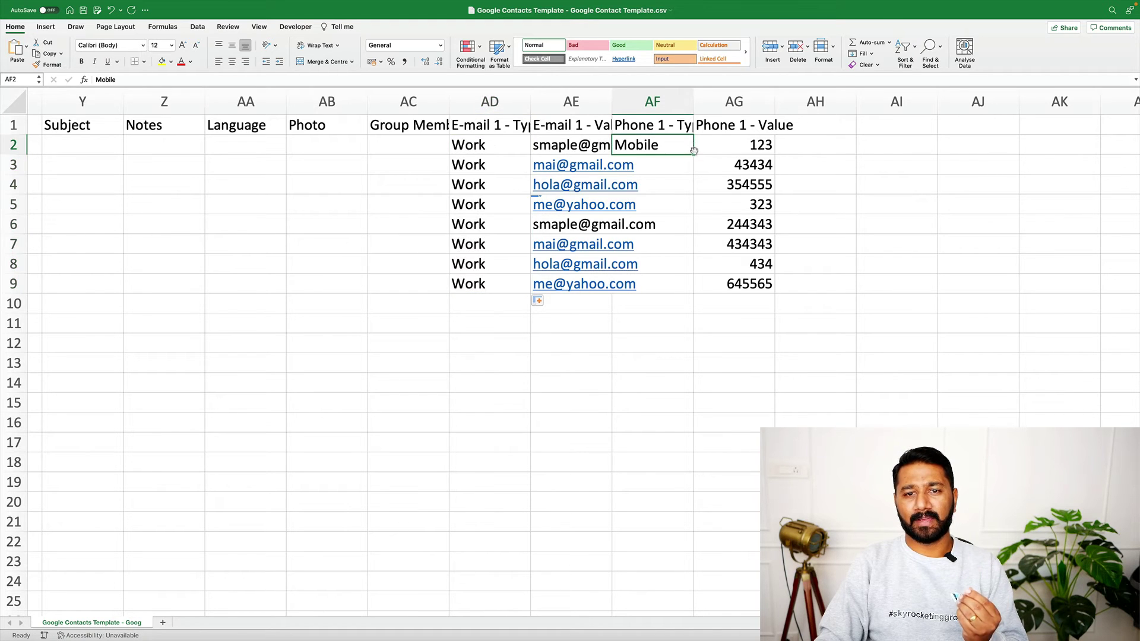
pyautogui.moveTo(694, 155); pyautogui.dragTo(696, 288)
pyautogui.click(740, 403)
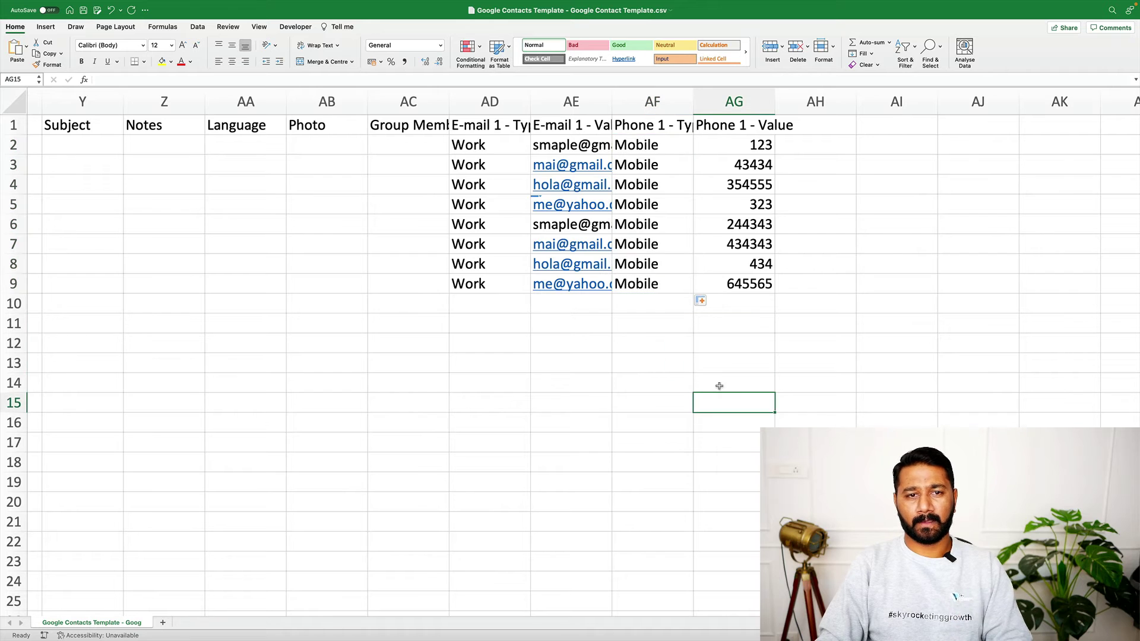
pyautogui.click(491, 129)
pyautogui.click(498, 148)
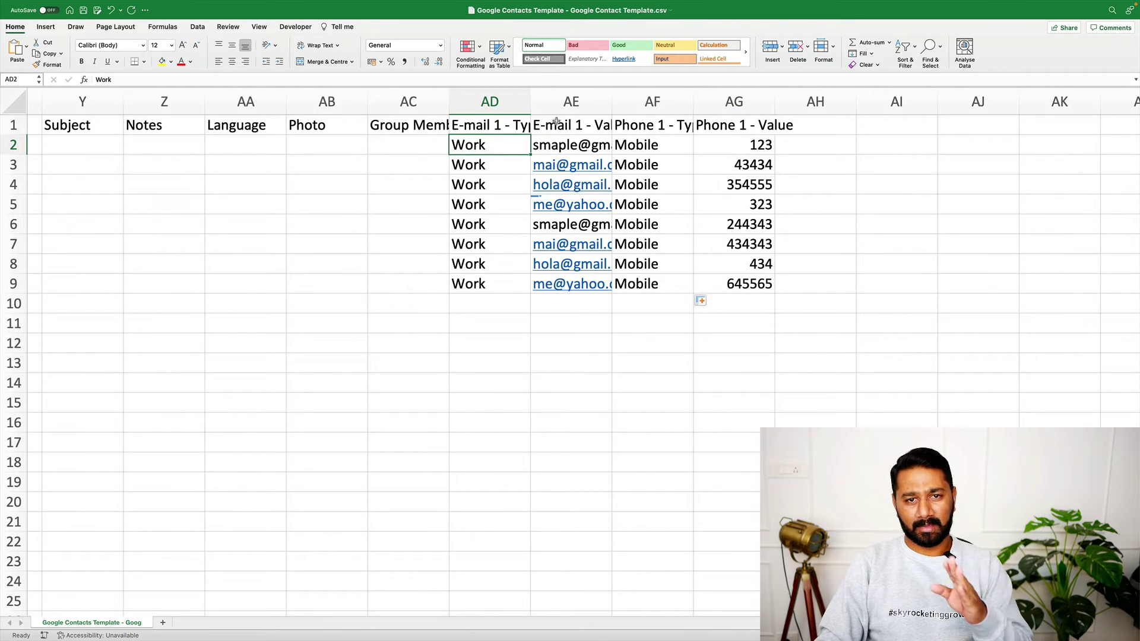
pyautogui.click(562, 122)
pyautogui.click(648, 122)
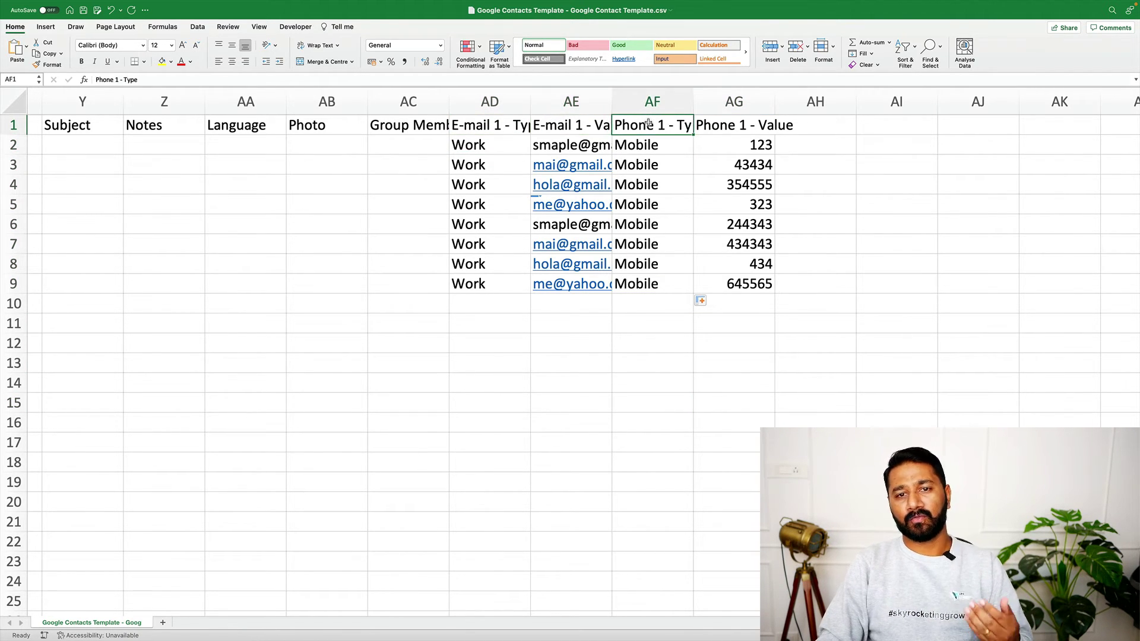
pyautogui.moveTo(653, 142); pyautogui.dragTo(657, 286)
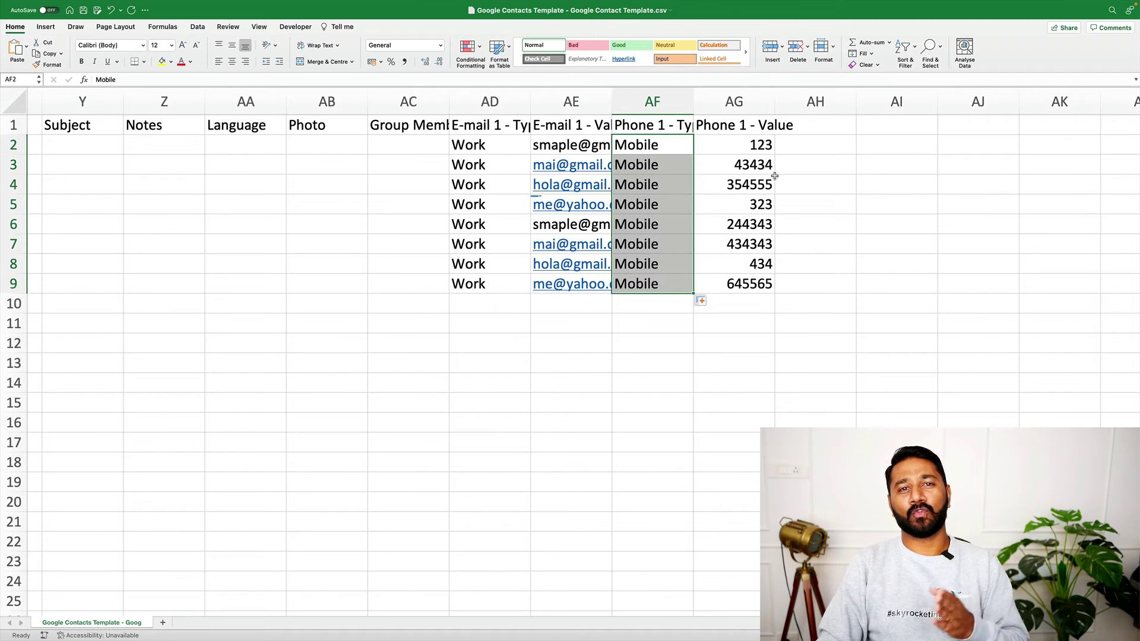
pyautogui.moveTo(750, 143); pyautogui.dragTo(733, 286)
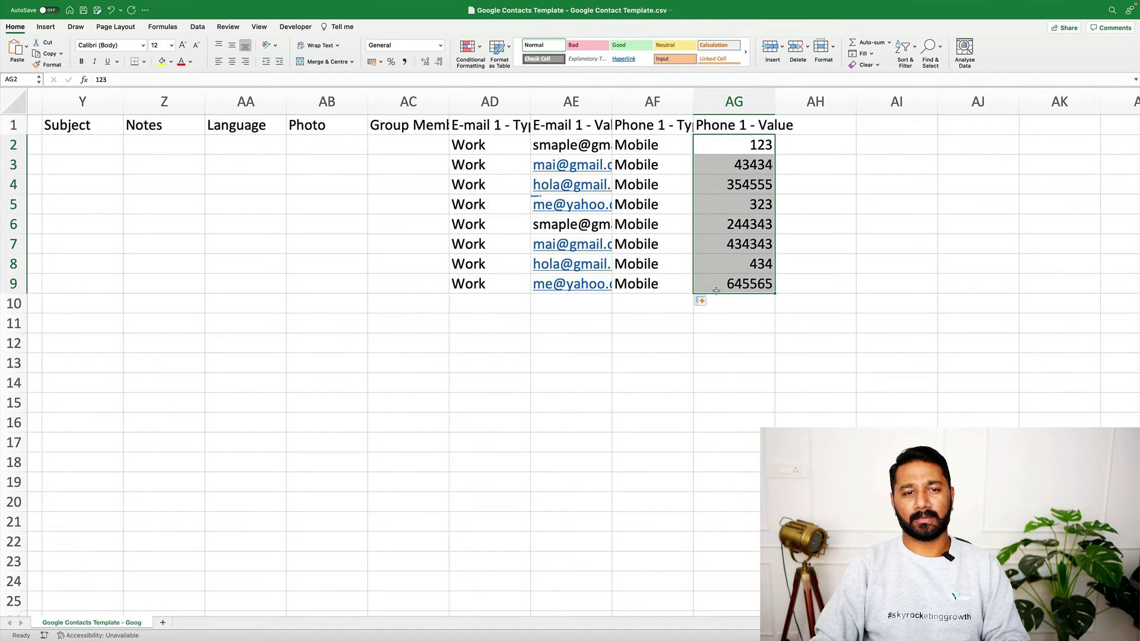
pyautogui.hscroll(-10, 724, 320)
pyautogui.hscroll(-5, 724, 322)
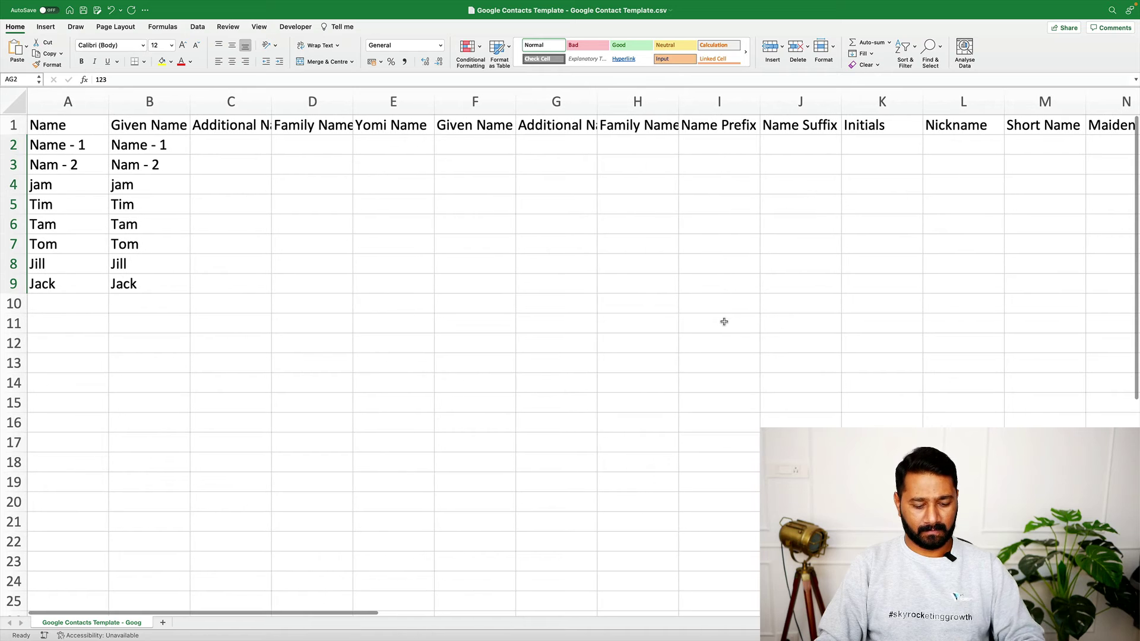
# Save the contacts sheet and confirm its format is Comma-separated Values (.csv)
pyautogui.press('super+s')
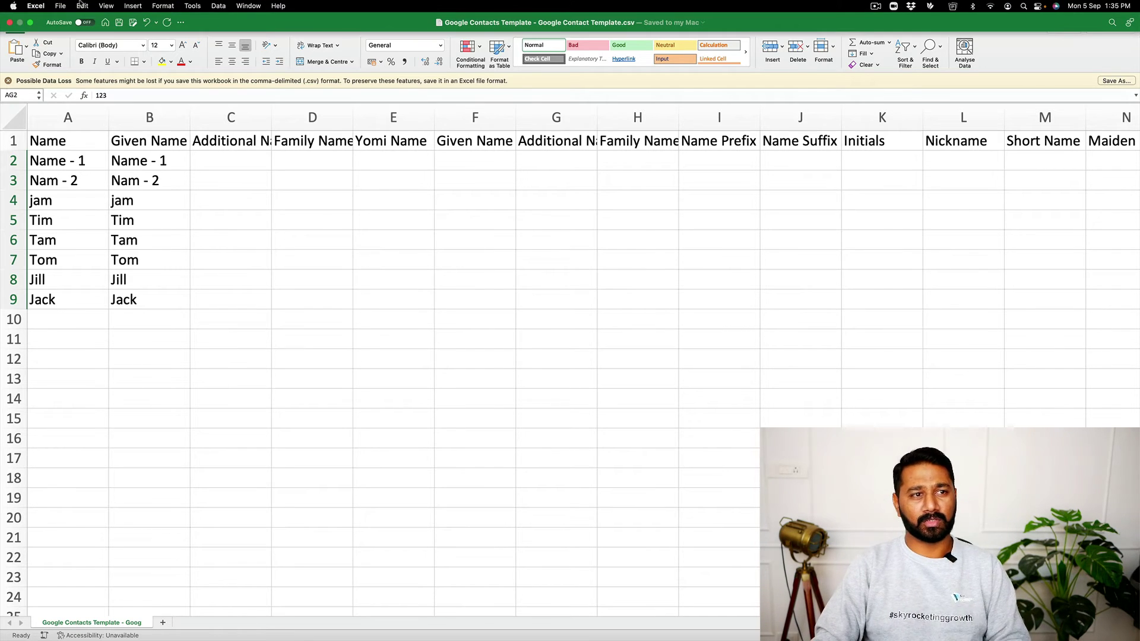
pyautogui.click(61, 7)
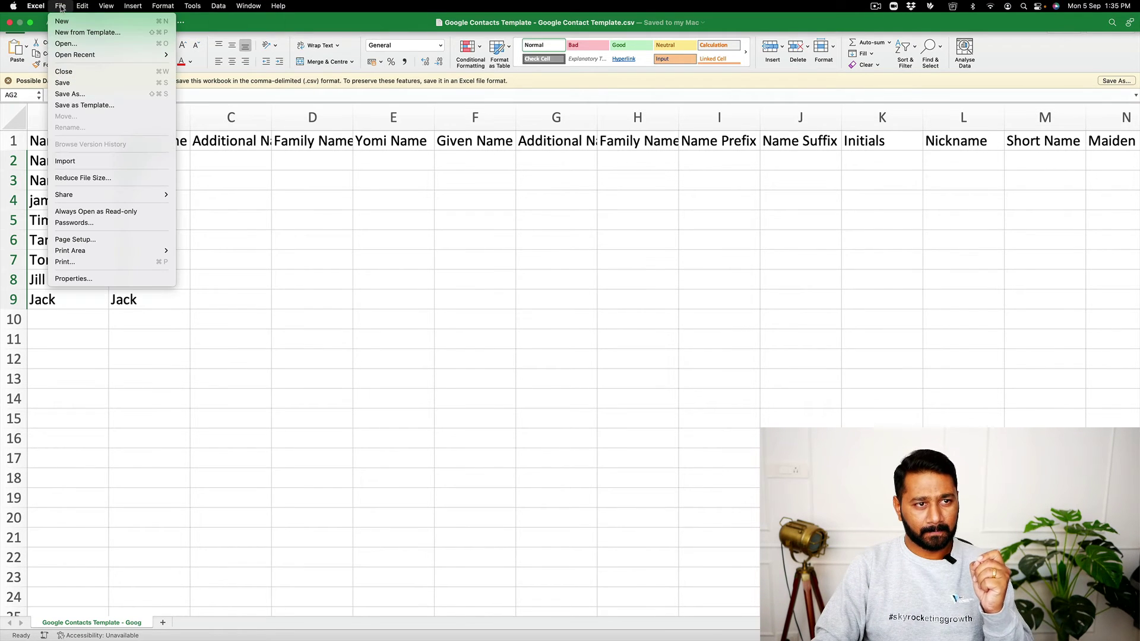
pyautogui.click(106, 95)
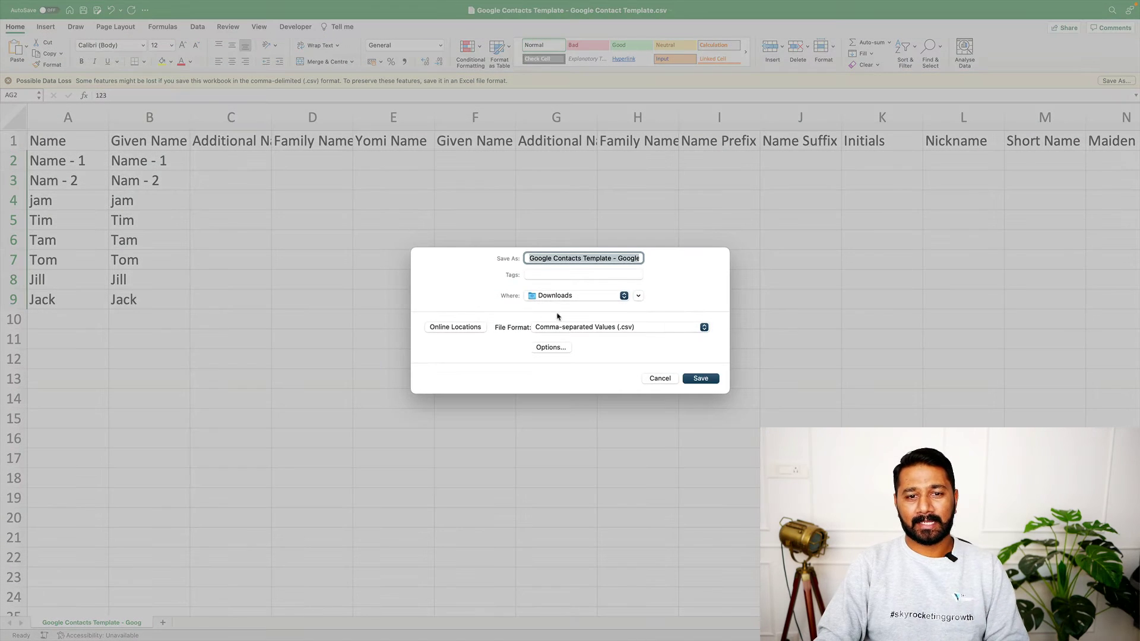
pyautogui.click(587, 332)
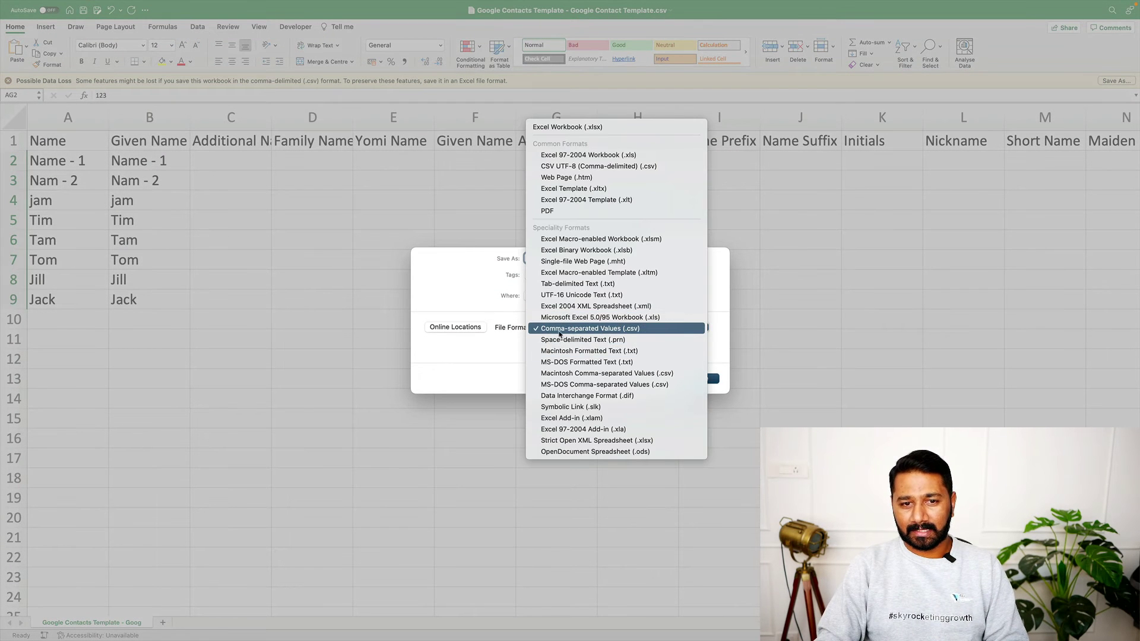
pyautogui.click(623, 330)
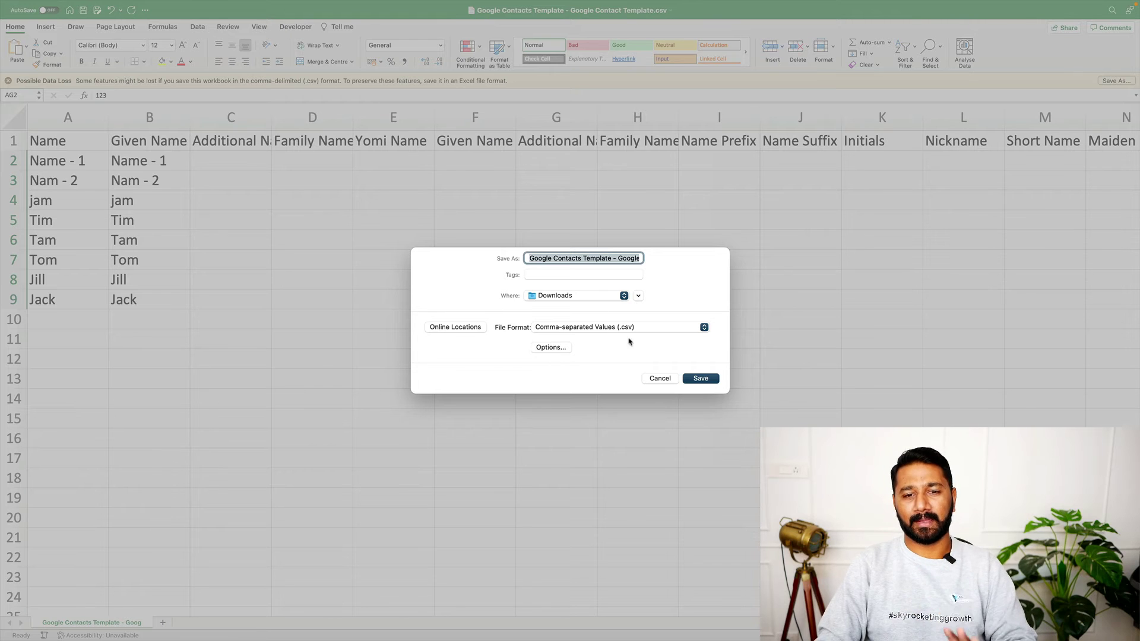
pyautogui.click(654, 378)
pyautogui.click(462, 386)
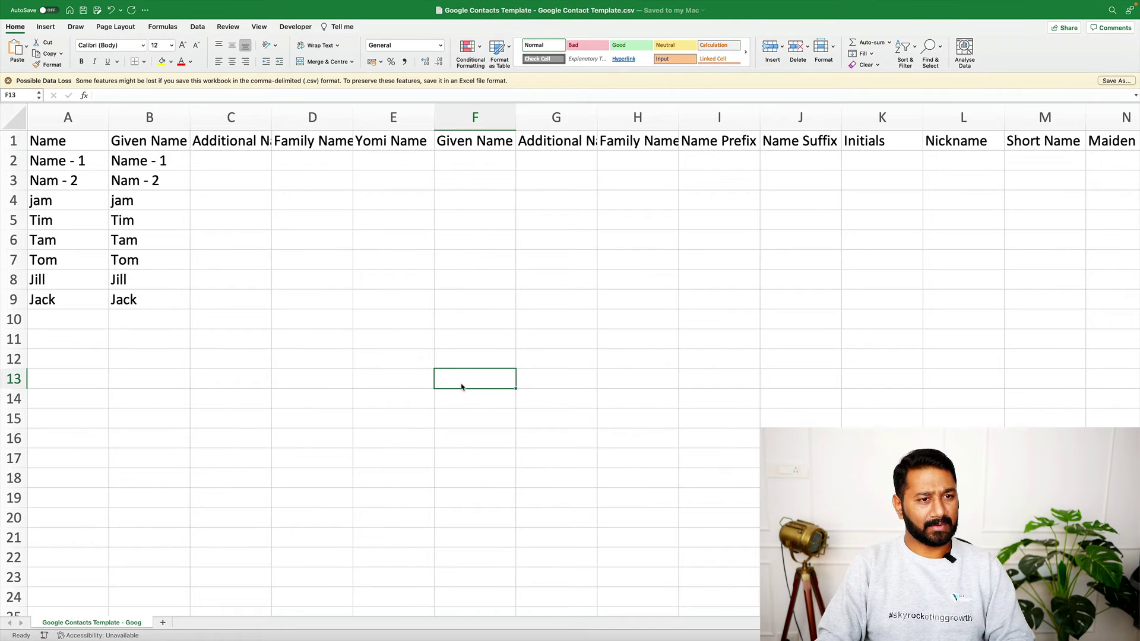
# Close Excel and reopen the Google Contacts Template CSV from Downloads in Microsoft Excel
pyautogui.moveTo(10, 22)
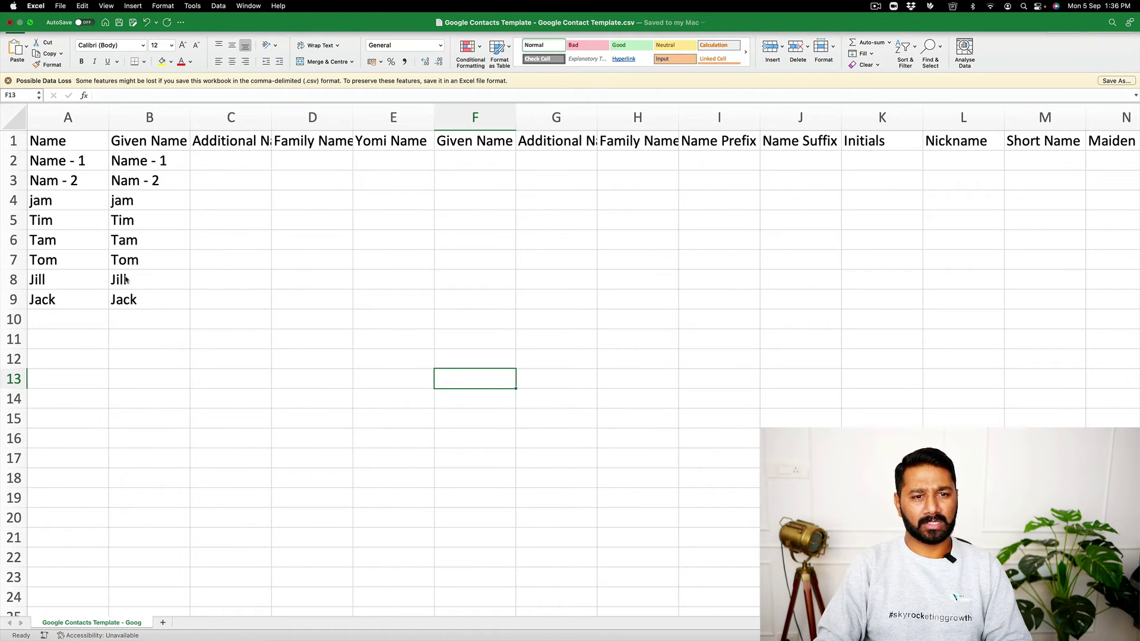
pyautogui.press('super+w')
pyautogui.click(46, 616)
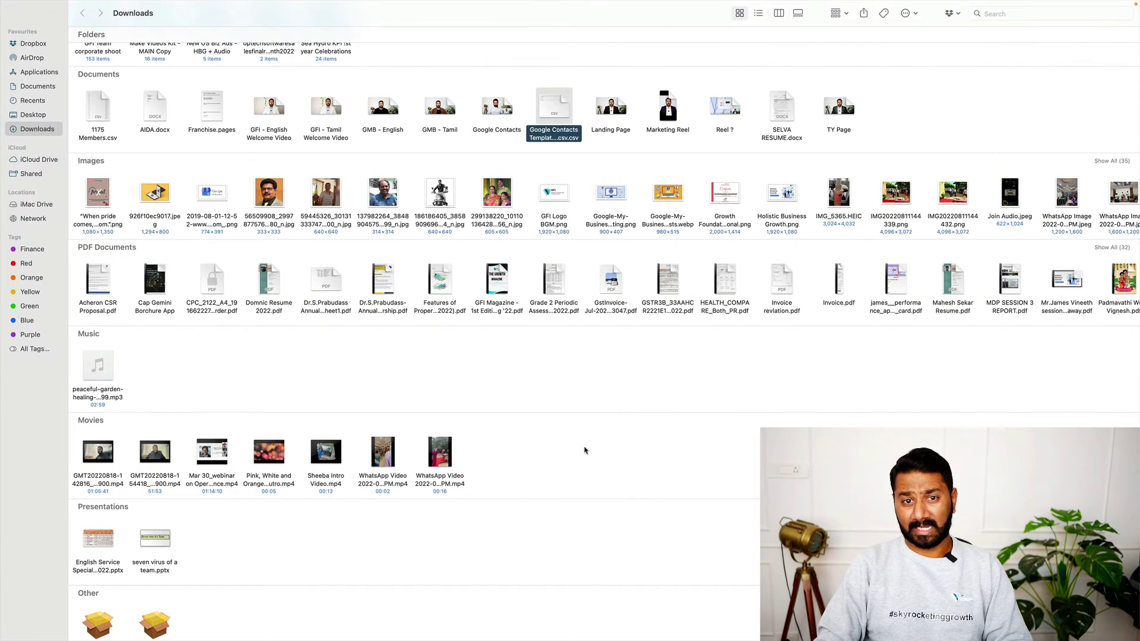
pyautogui.rightClick(554, 104)
pyautogui.moveTo(597, 118)
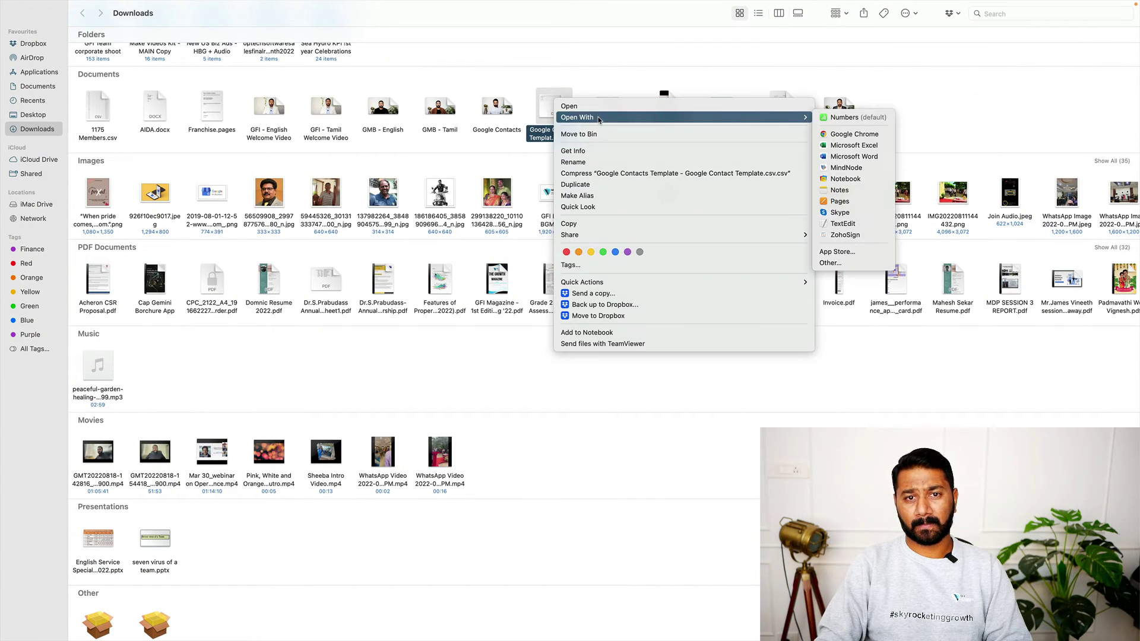
pyautogui.click(841, 147)
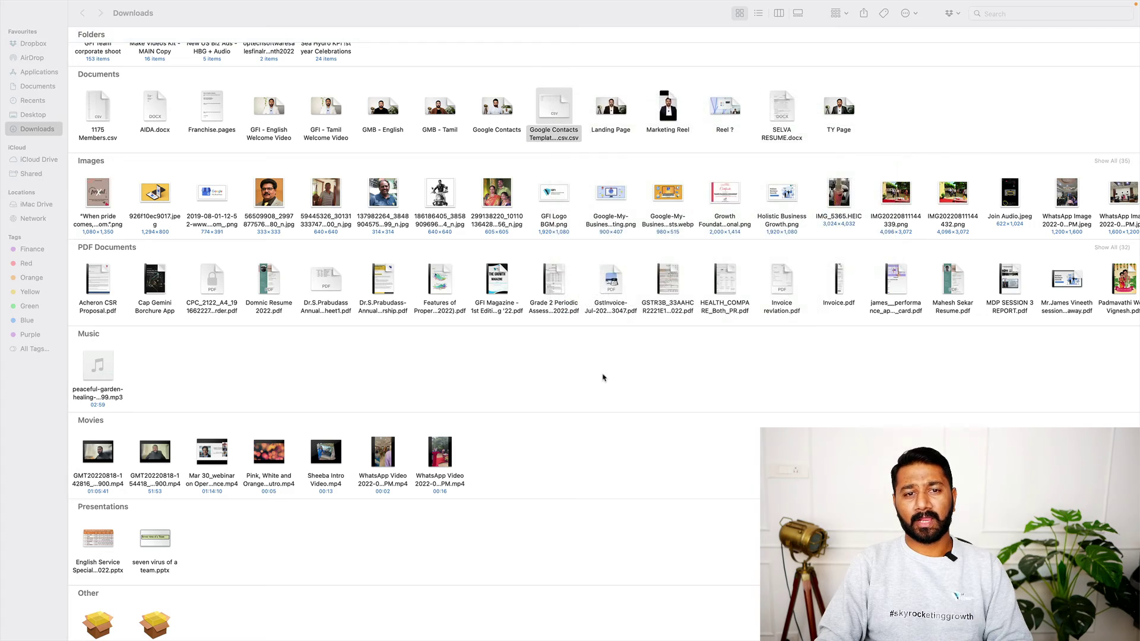
pyautogui.hscroll(15, 566, 369)
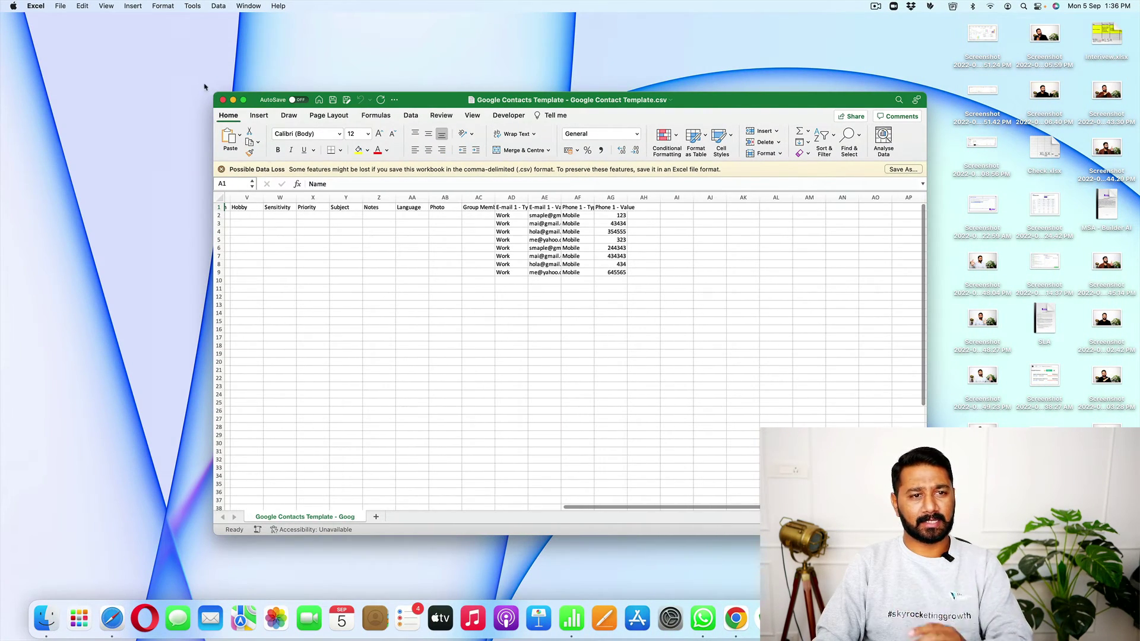
# Maximise Excel to check the contacts' names, e-mails and phones, then bring up the browser
pyautogui.click(243, 100)
pyautogui.hscroll(-15, 392, 322)
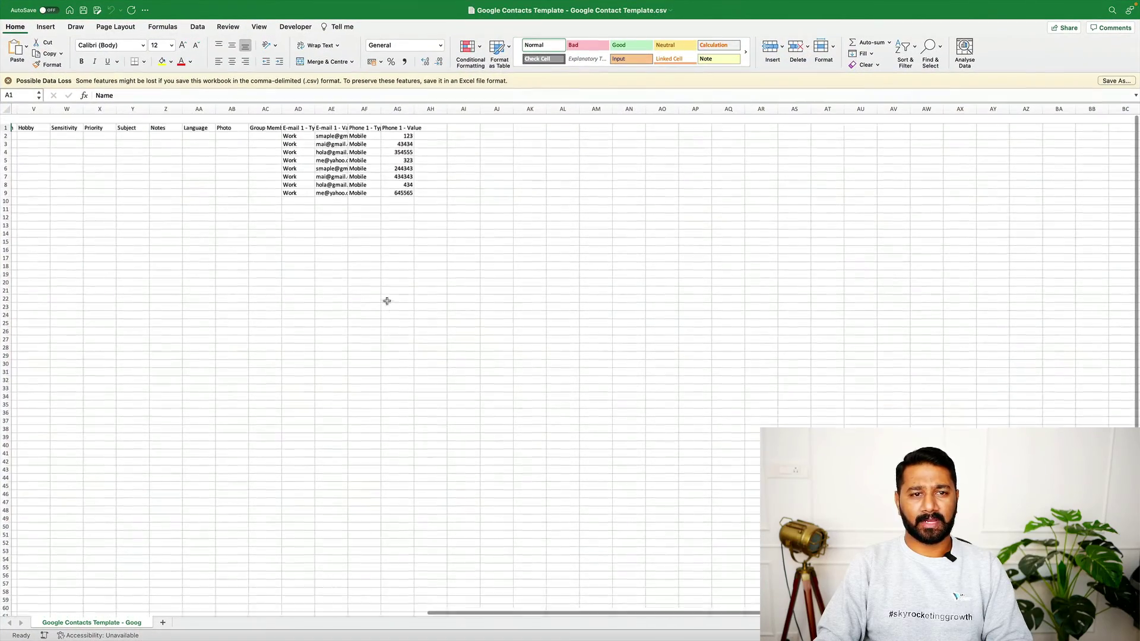
pyautogui.scroll(5, 164, 321)
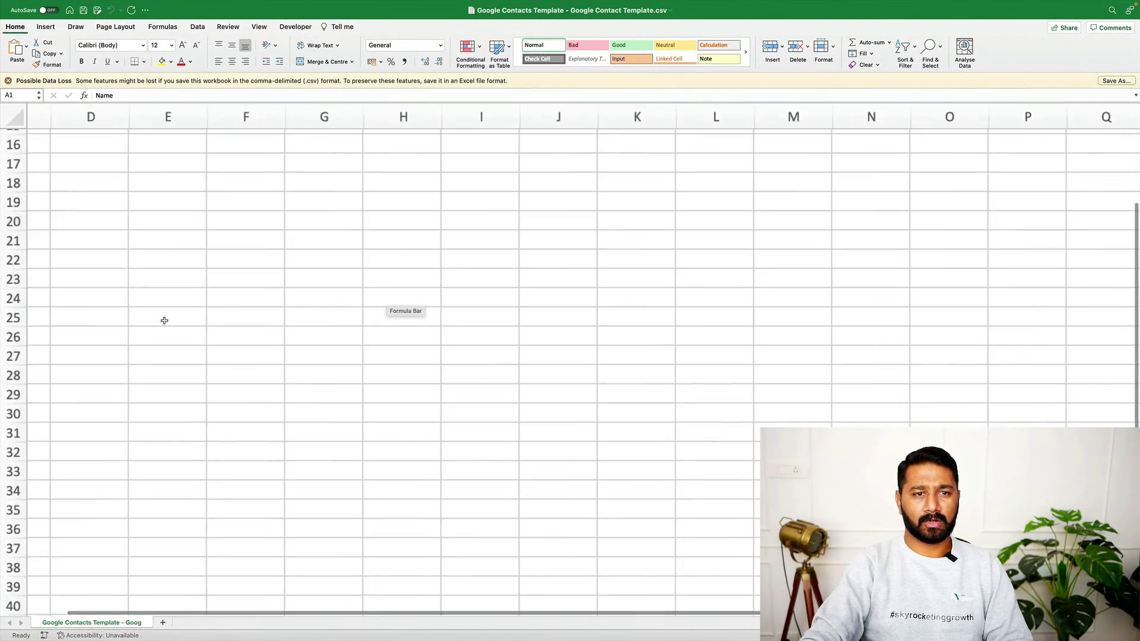
pyautogui.scroll(5, 164, 321)
pyautogui.hscroll(-3, 165, 321)
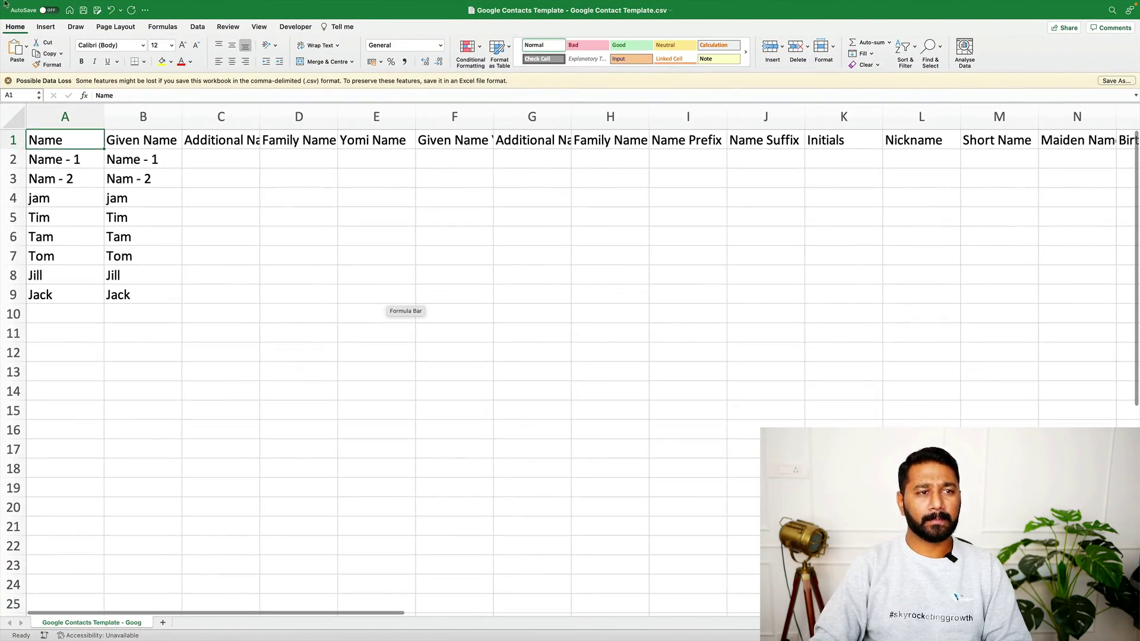
pyautogui.hotkey('ctrl', 'Left')
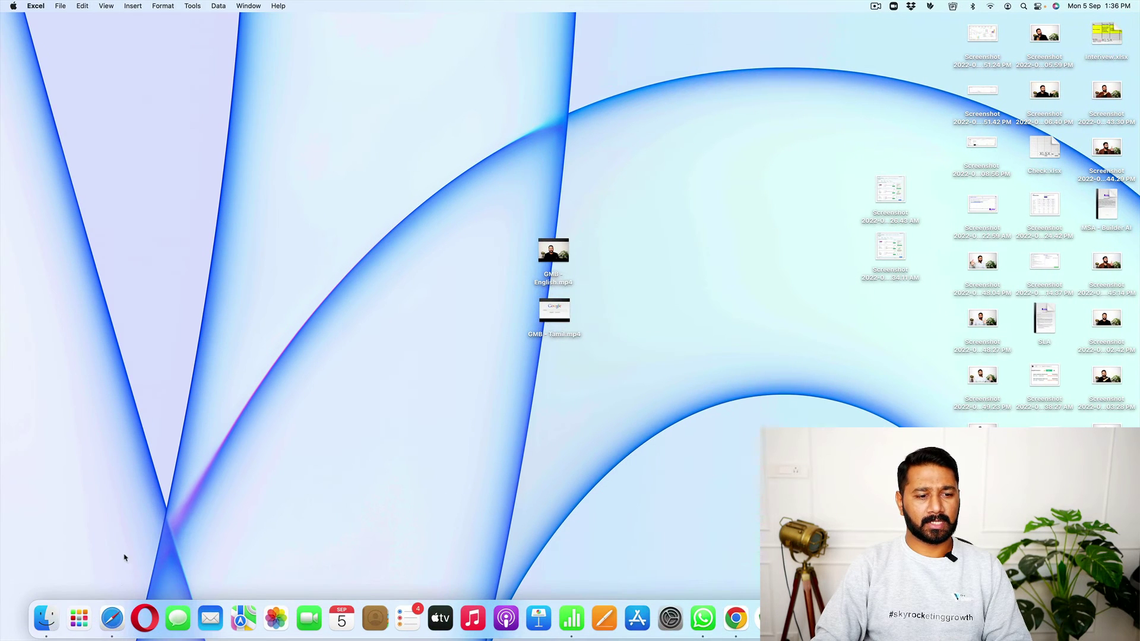
pyautogui.click(119, 618)
# In Google Contacts, start a contact import and open the label options to name a new label
pyautogui.click(636, 35)
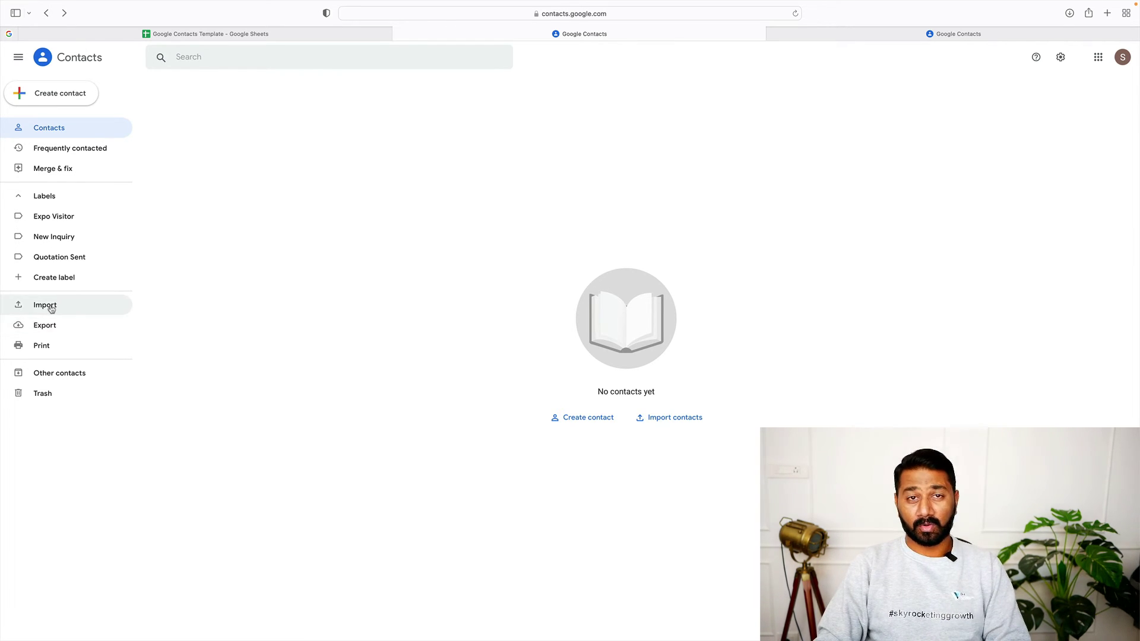
pyautogui.click(51, 309)
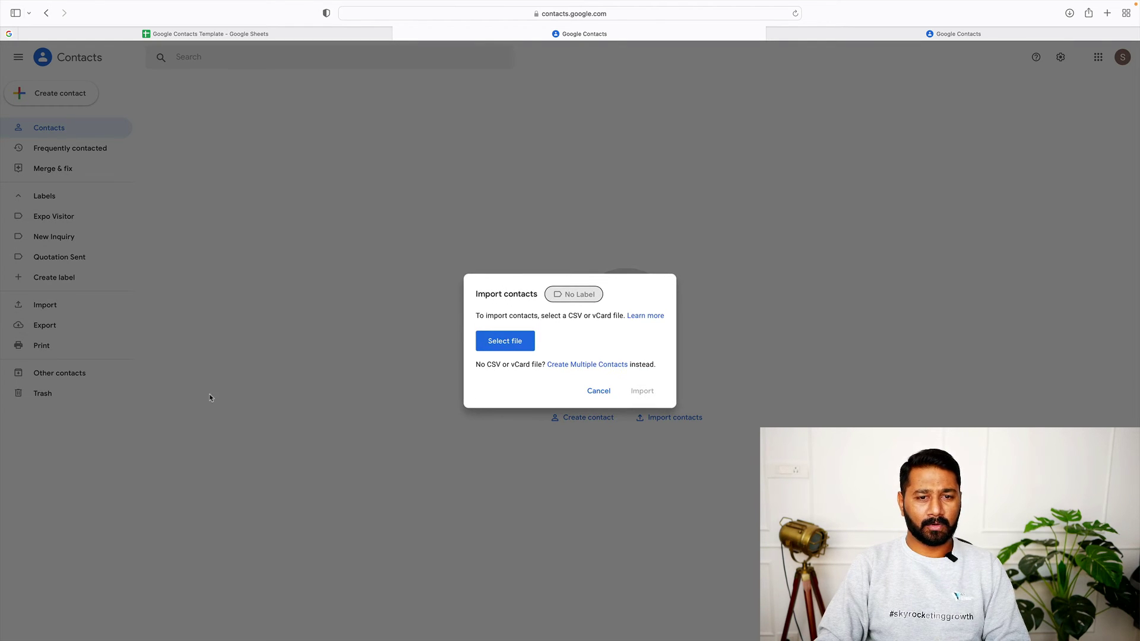
pyautogui.click(579, 295)
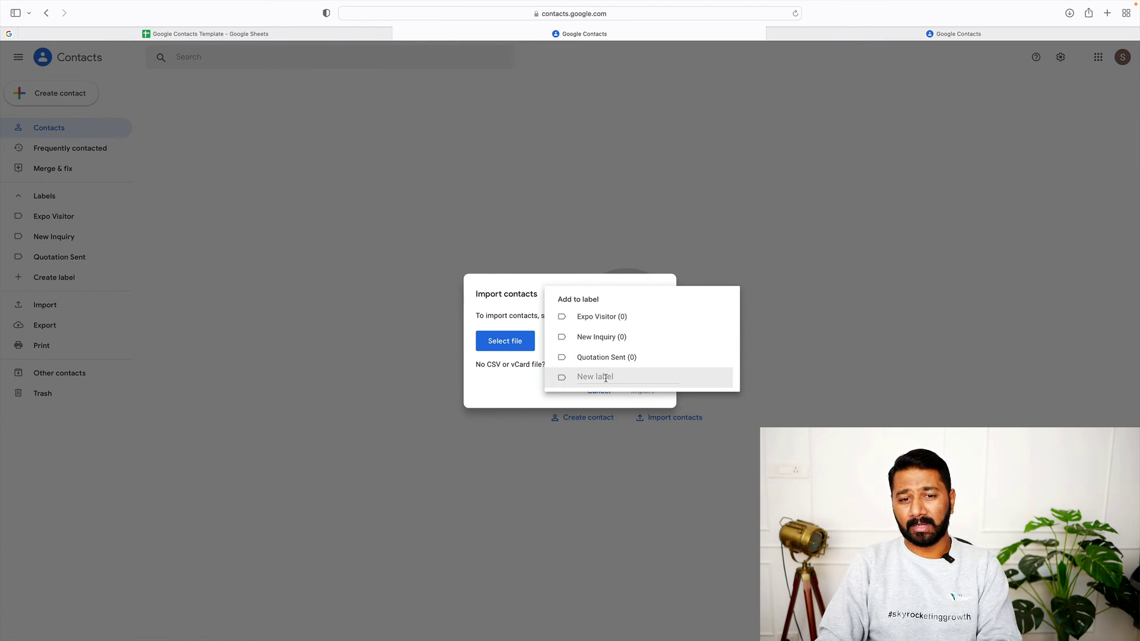
pyautogui.click(606, 378)
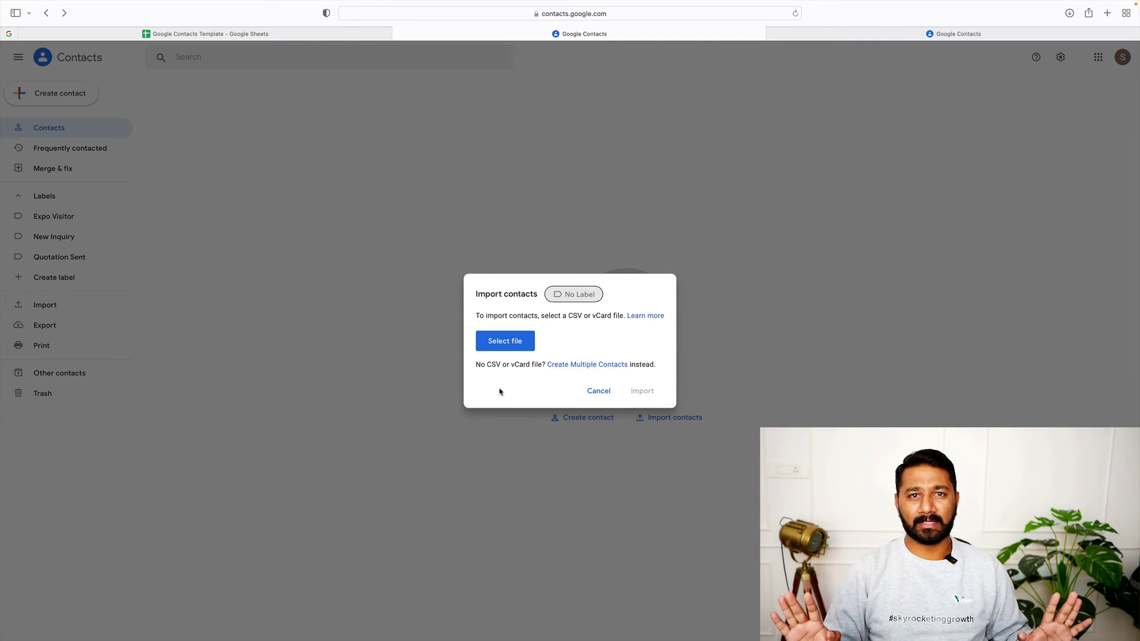
# Import the Google Contacts Template CSV from Downloads into Google Contacts
pyautogui.click(506, 348)
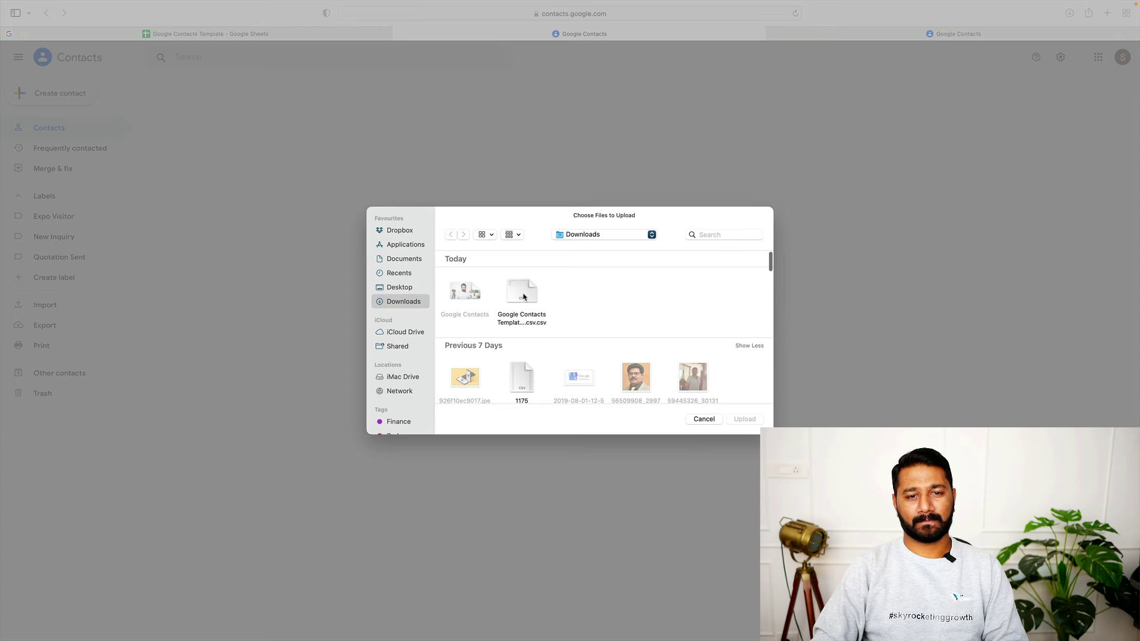
pyautogui.doubleClick(523, 296)
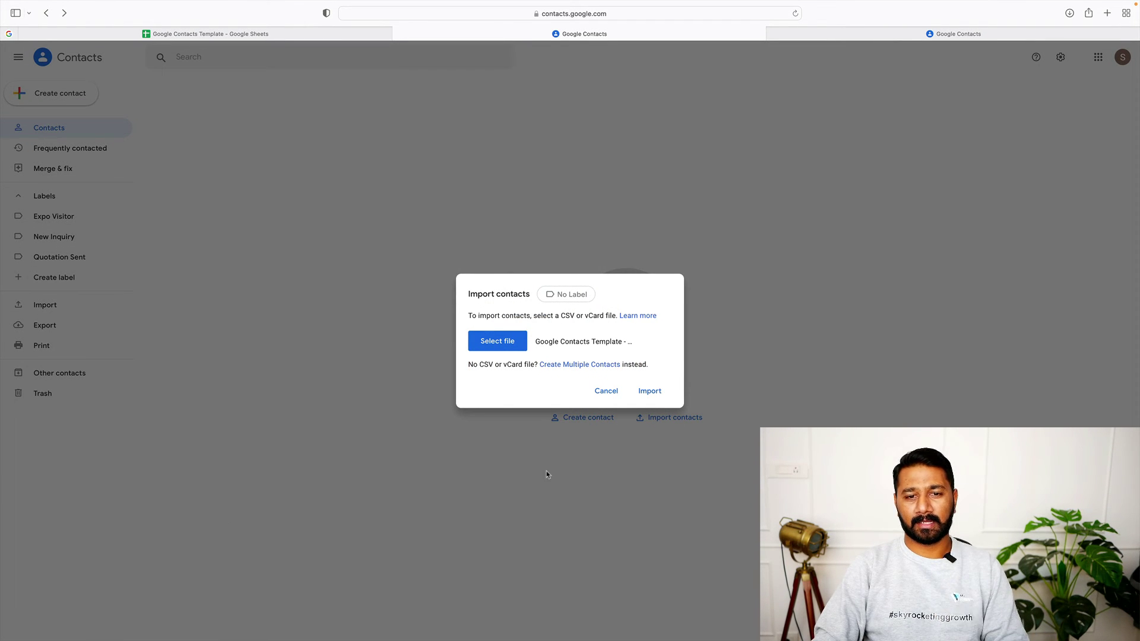
pyautogui.click(654, 396)
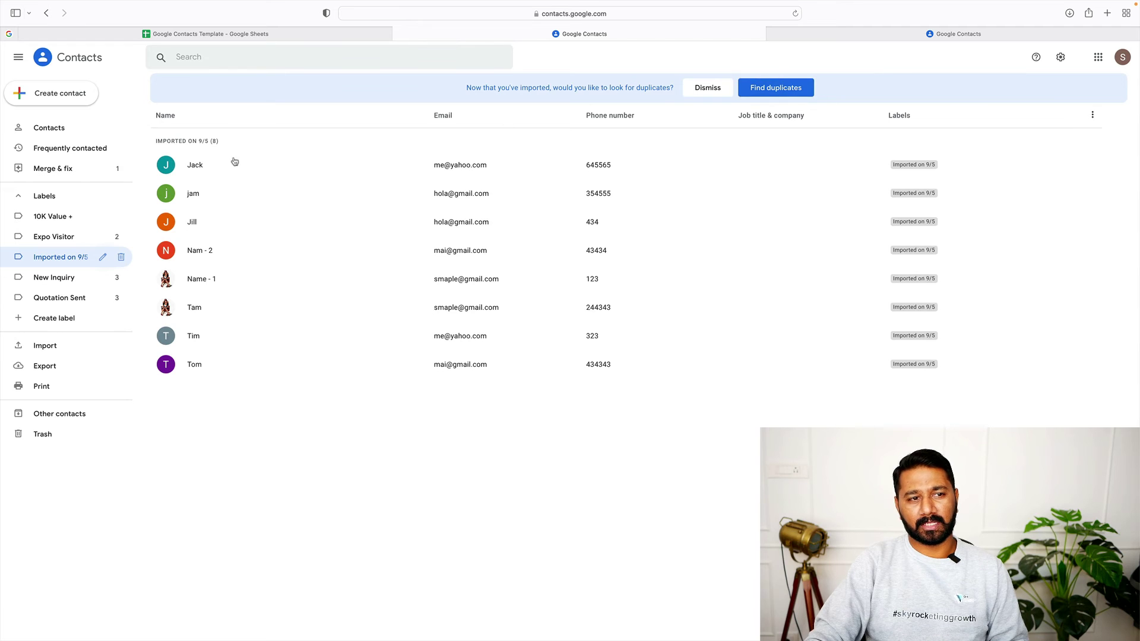
# Open Merge & fix to view the SAmple - 1 and Name - 1 duplicate suggestion
pyautogui.click(68, 171)
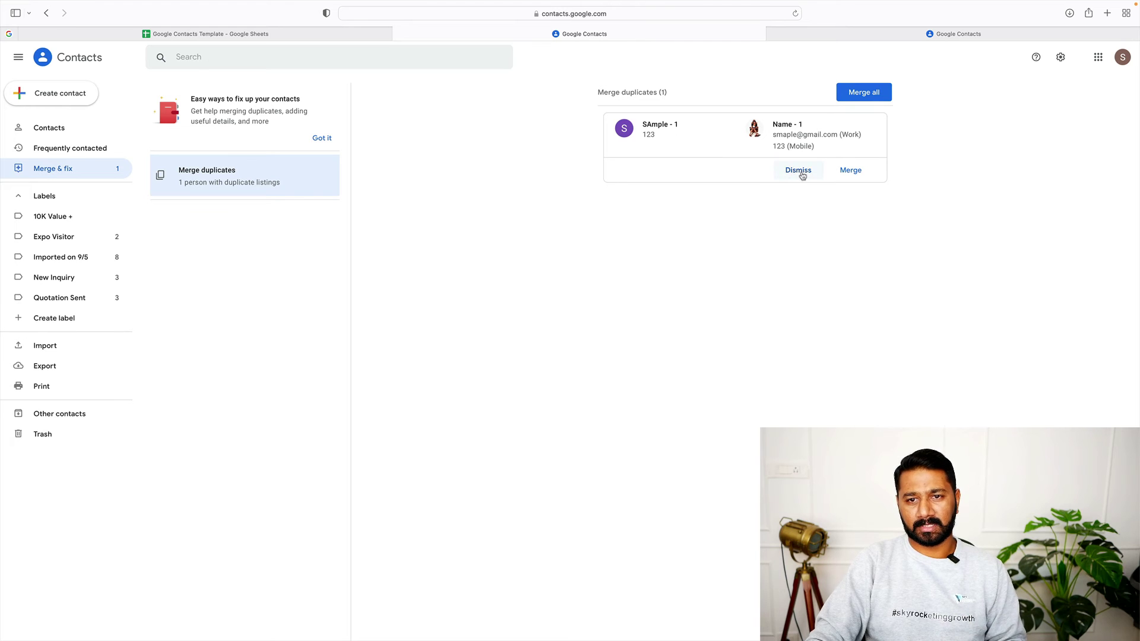
# Merge SAmple - 1 with Name - 1, view the merged contact, then return to the contacts list
pyautogui.click(851, 171)
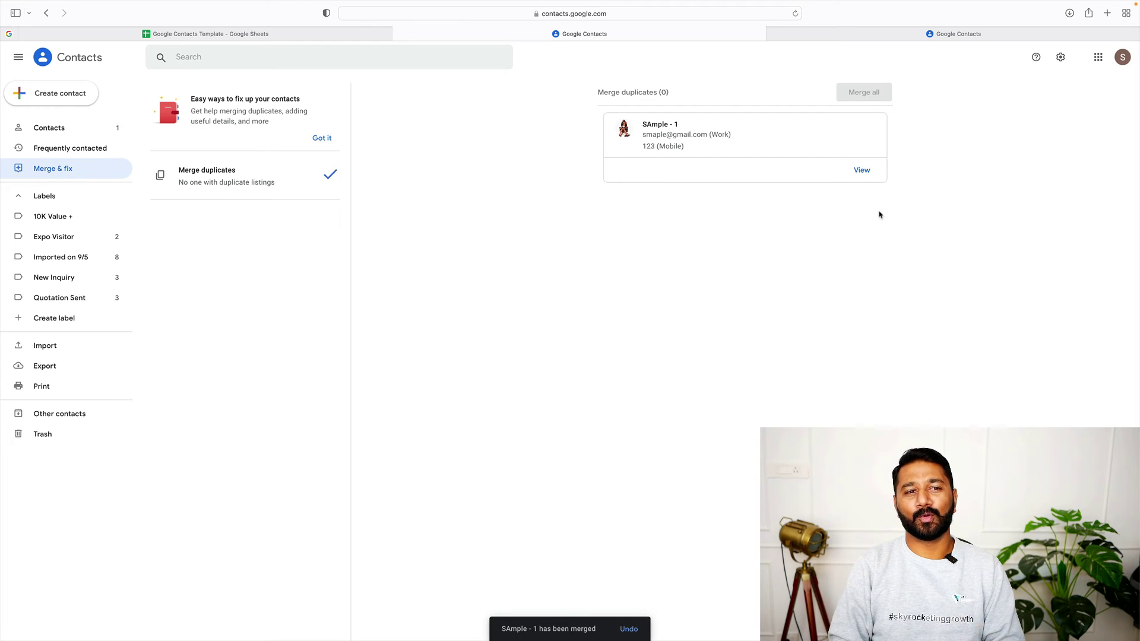
pyautogui.click(862, 170)
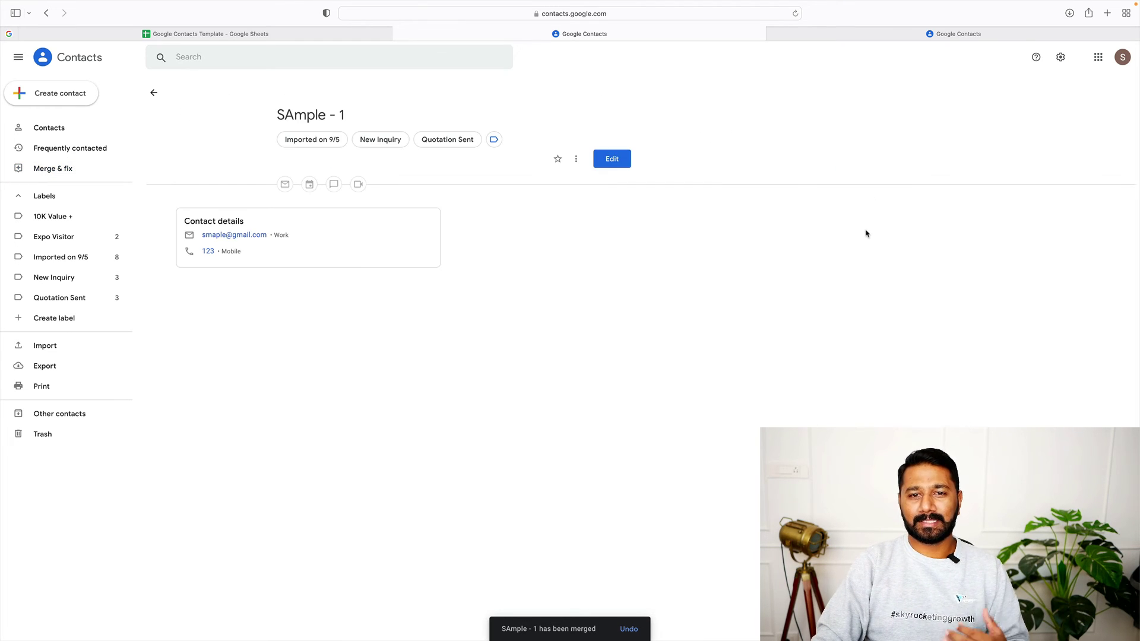
pyautogui.click(43, 130)
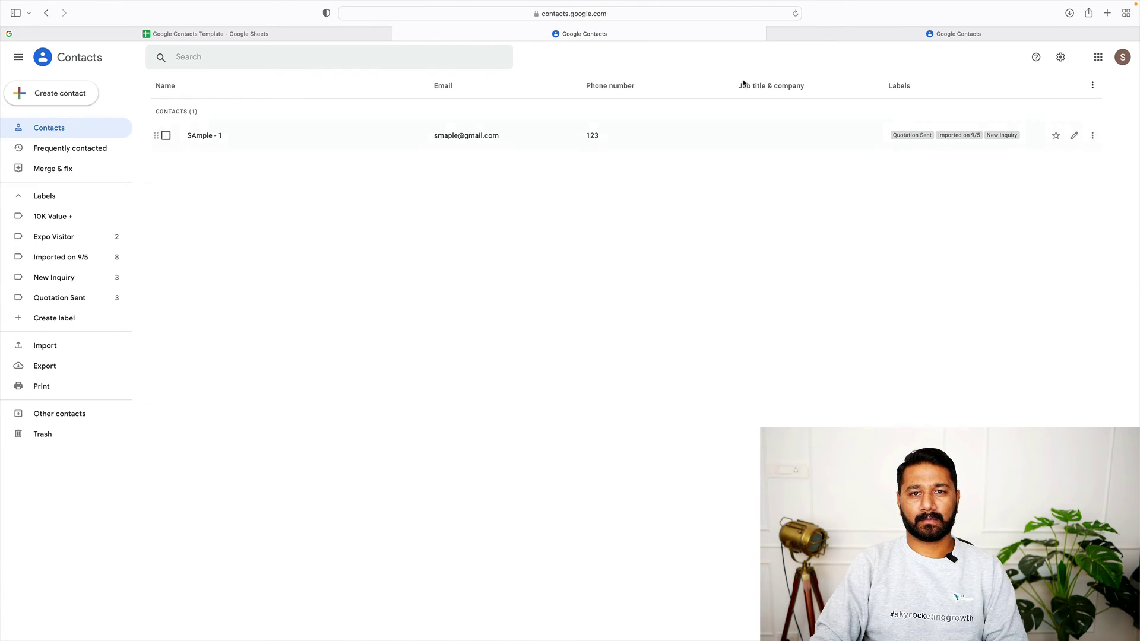
# Fix the transposed letter in SAmple - 1's email, save it, and return to the list
pyautogui.click(796, 14)
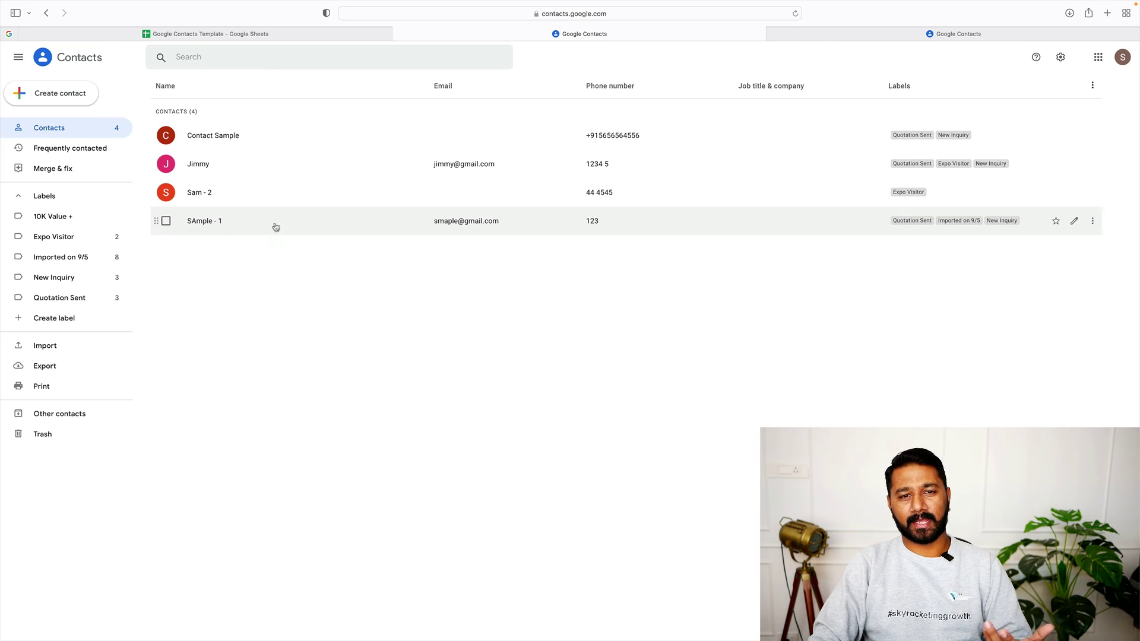
pyautogui.click(1074, 221)
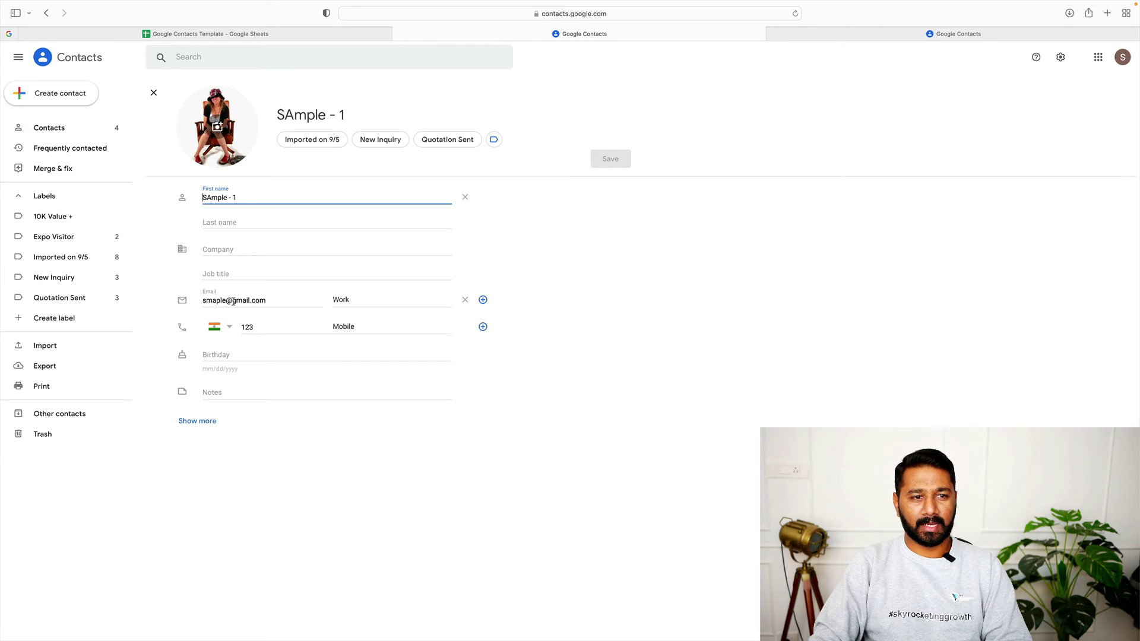
pyautogui.click(212, 300)
pyautogui.press('BackSpace')
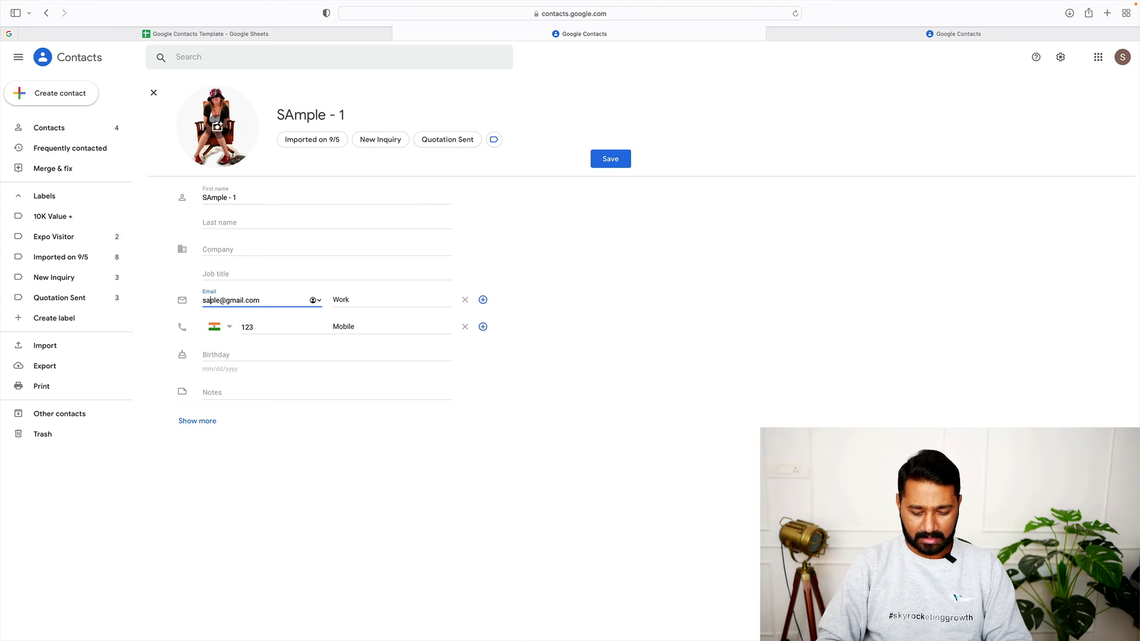
pyautogui.press('Right')
pyautogui.write('m')
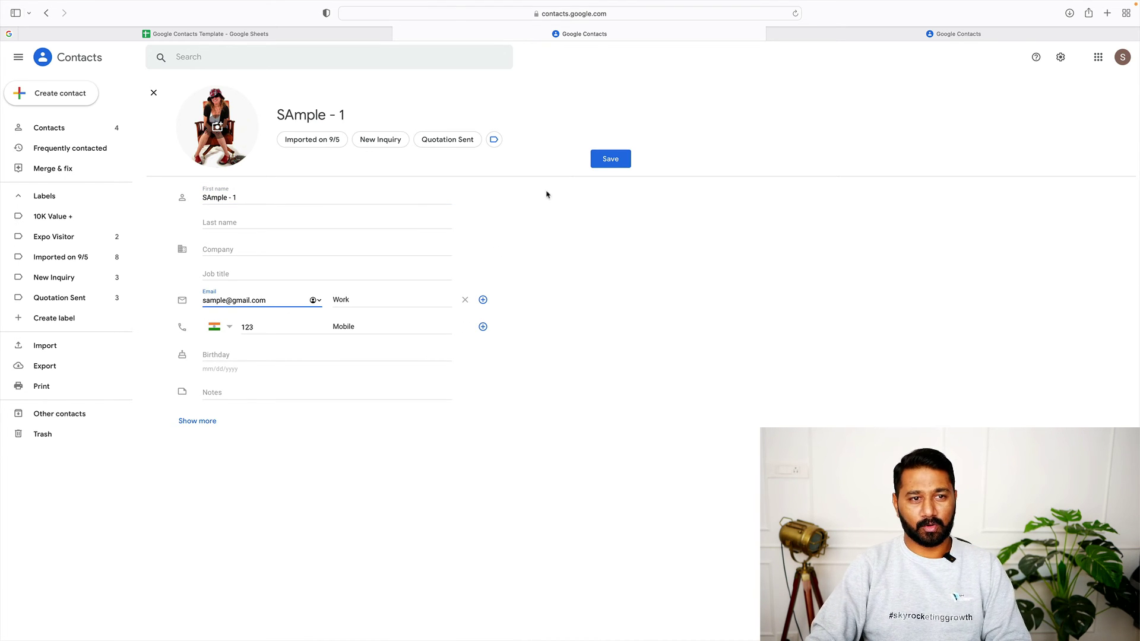
pyautogui.click(599, 160)
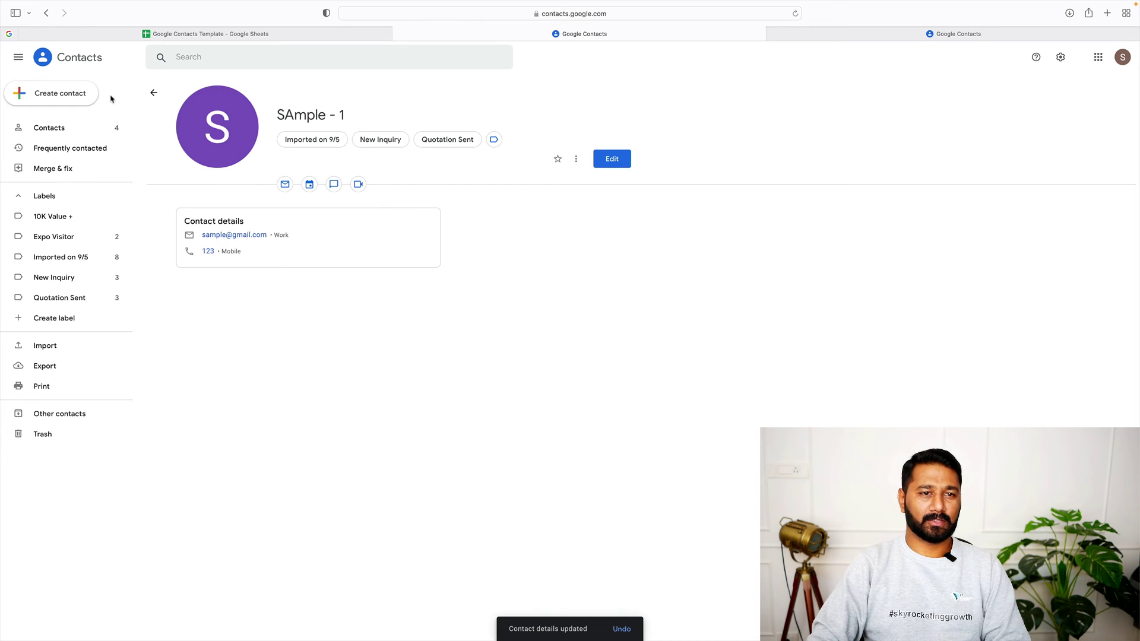
pyautogui.click(153, 93)
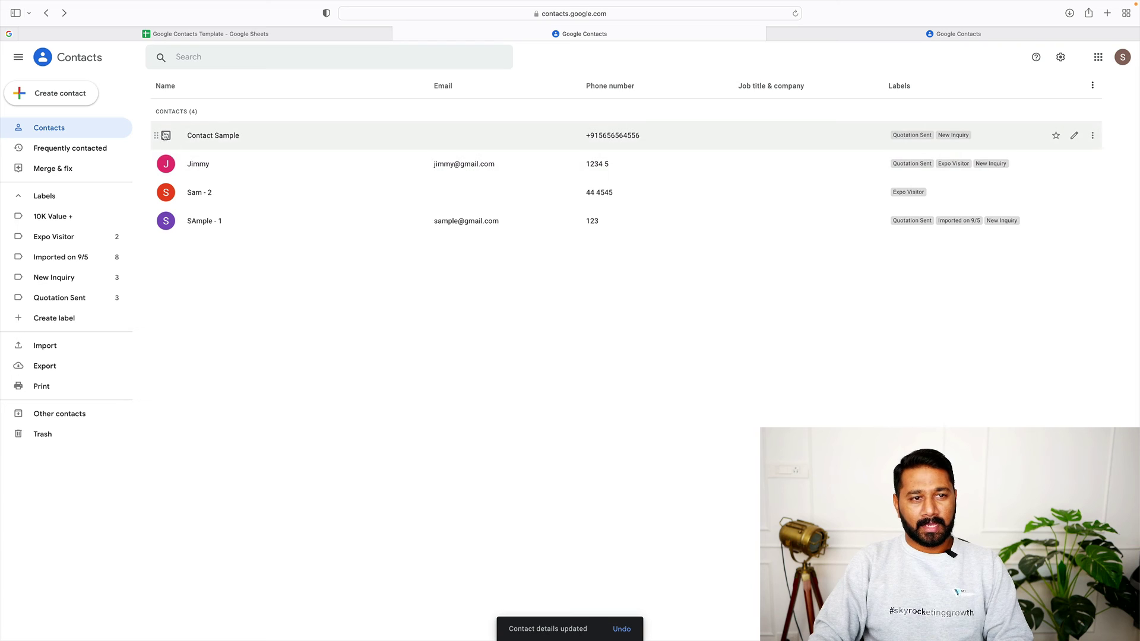
# Select and deselect two contacts, then filter the list by the Imported on 9/5 label
pyautogui.click(165, 136)
pyautogui.click(165, 164)
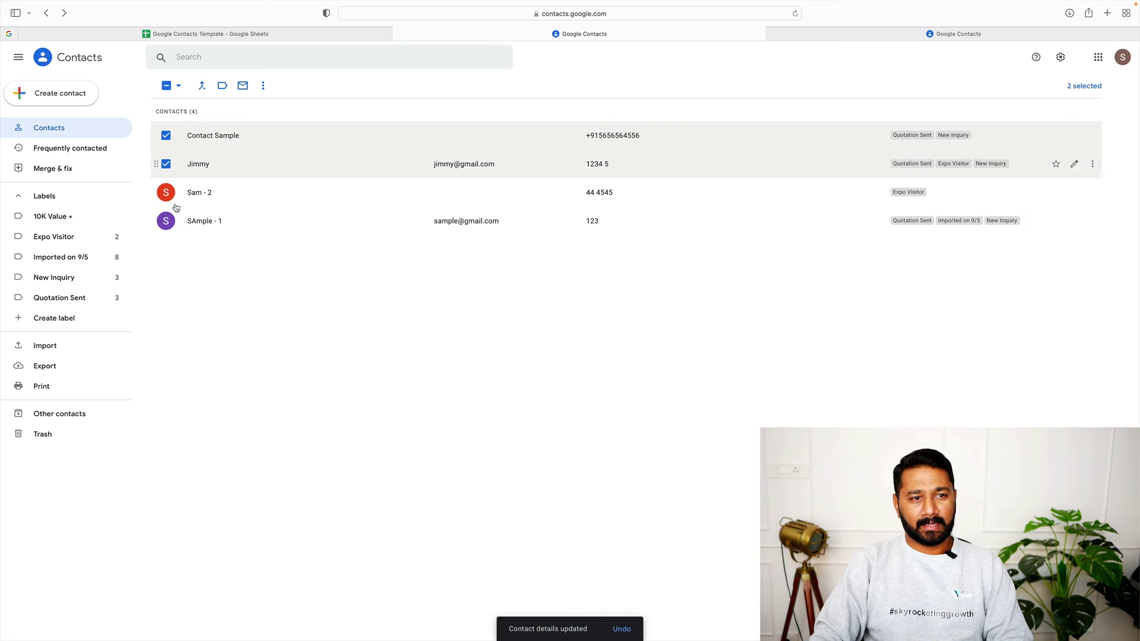
pyautogui.click(166, 86)
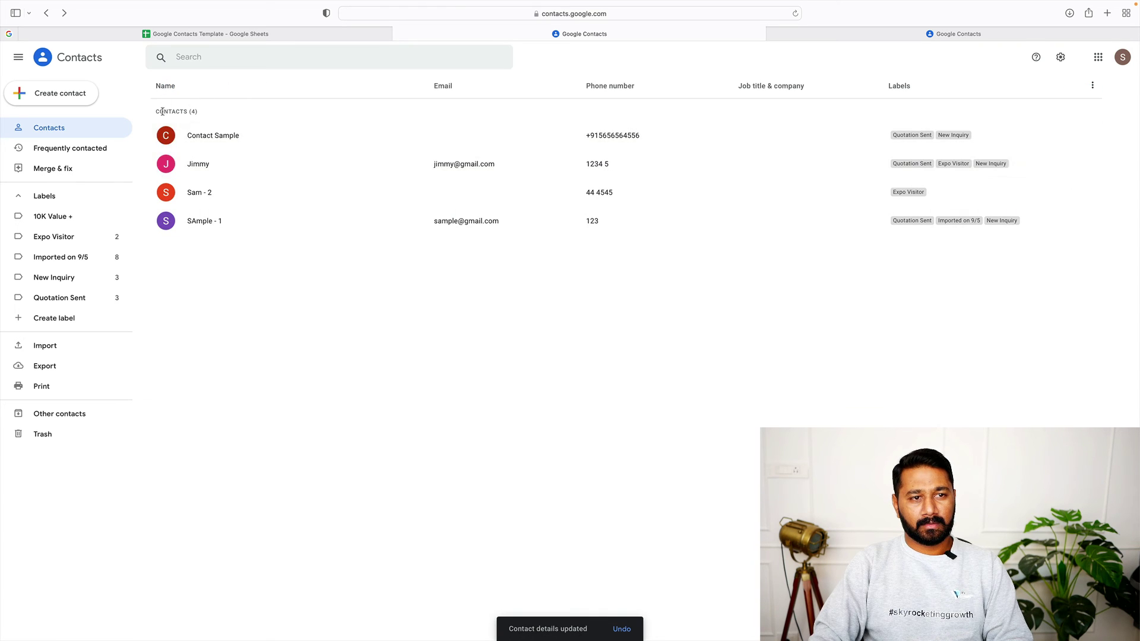
pyautogui.click(68, 259)
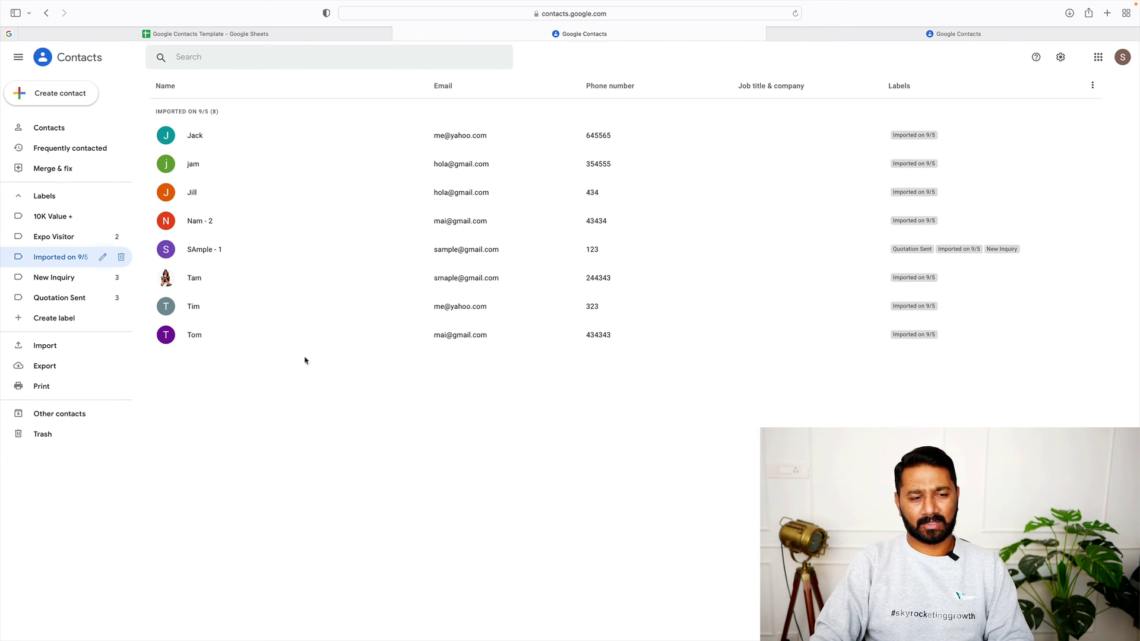
# Rename the 'Imported on 9/5' label to 'Stall Visitors'
pyautogui.click(103, 257)
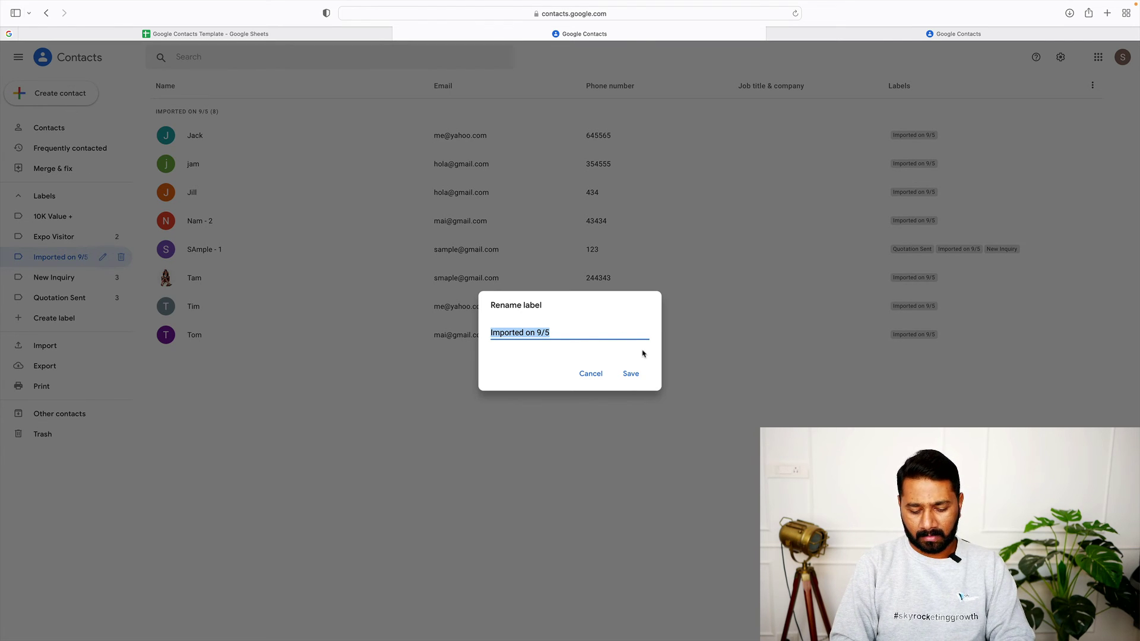
pyautogui.write('Stall Visitors')
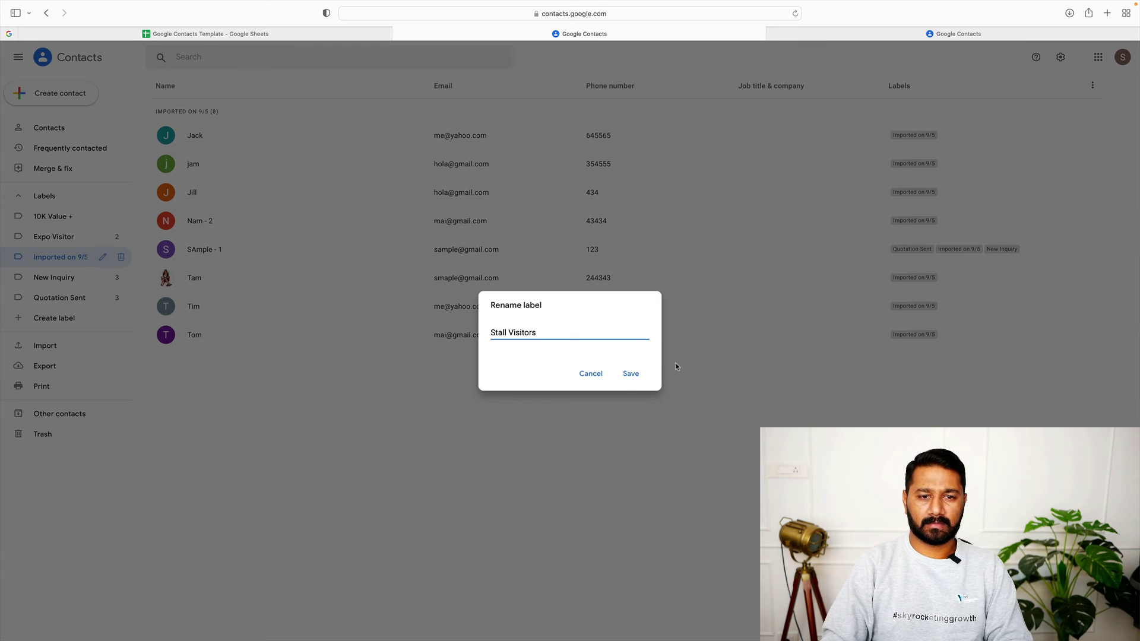
pyautogui.click(634, 375)
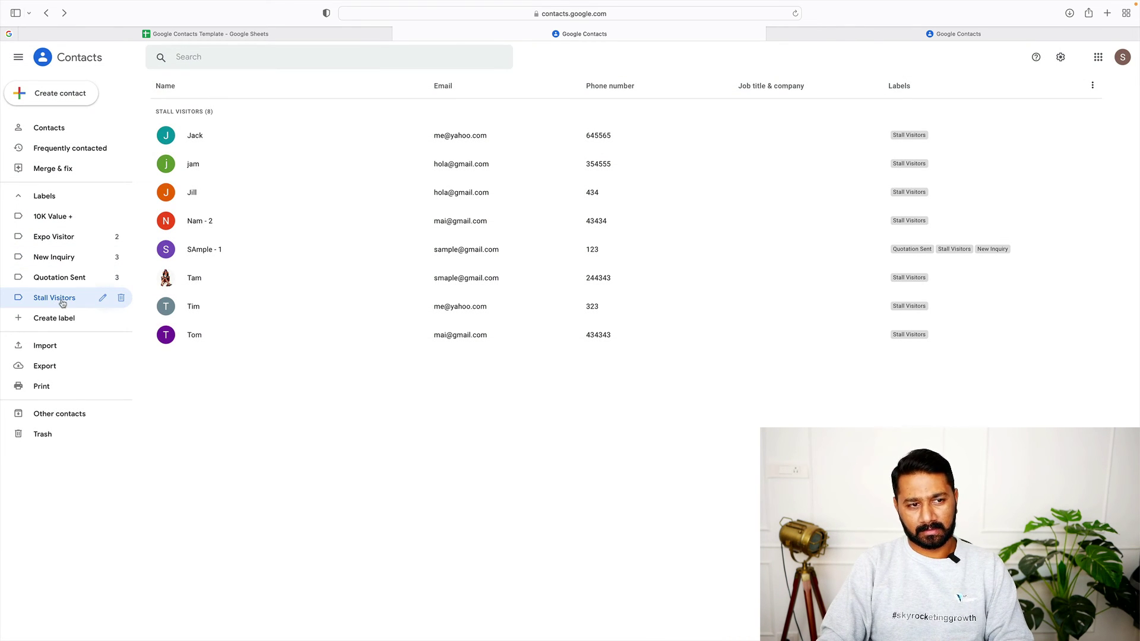
# Relabel all eight Stall Visitors contacts as Expo Visitor, removing the Stall Visitors label
pyautogui.click(165, 136)
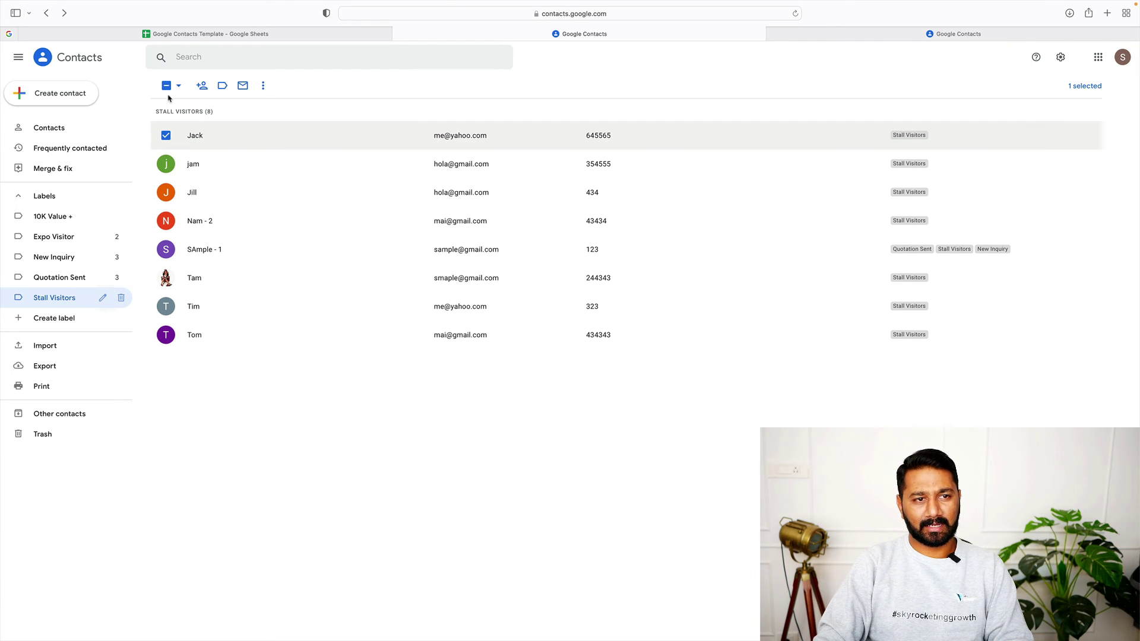
pyautogui.click(178, 85)
pyautogui.click(185, 105)
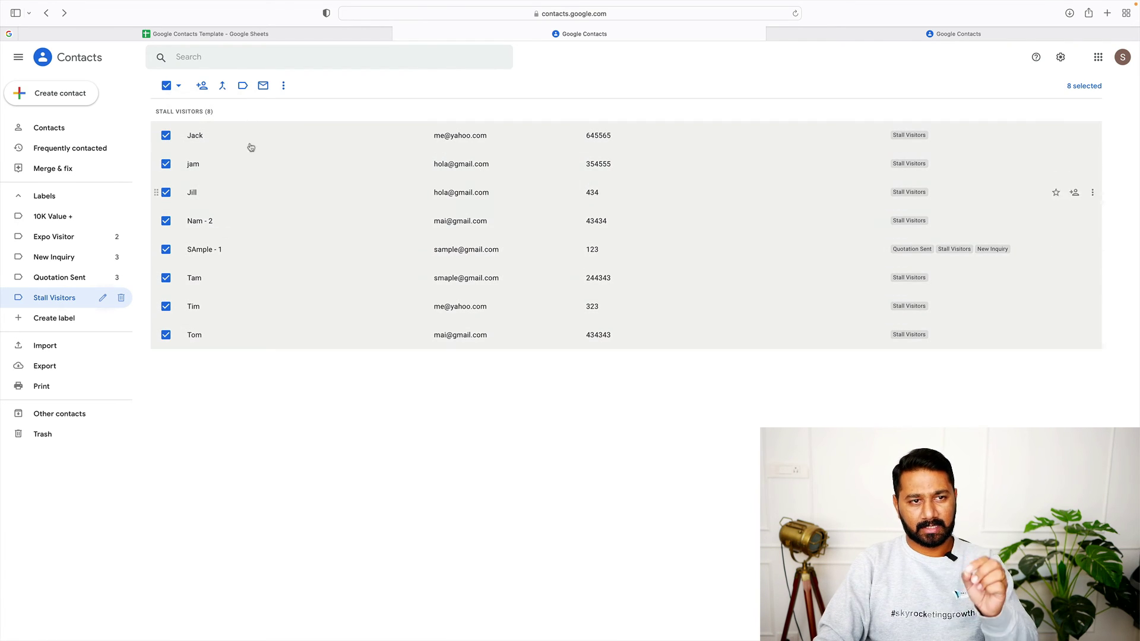
pyautogui.click(242, 90)
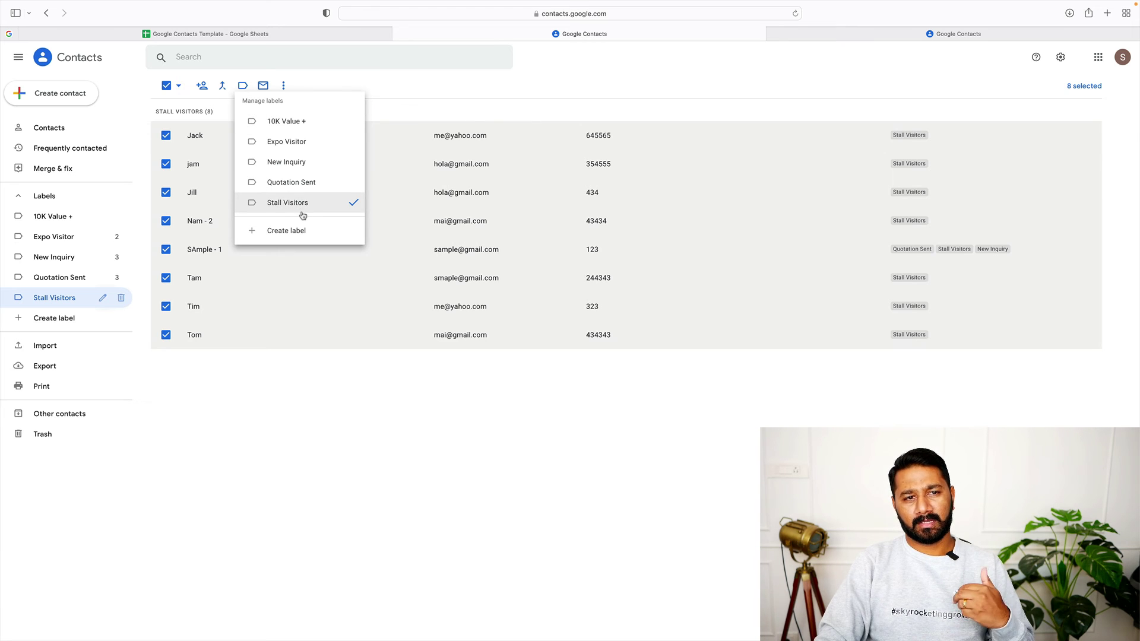
pyautogui.click(308, 144)
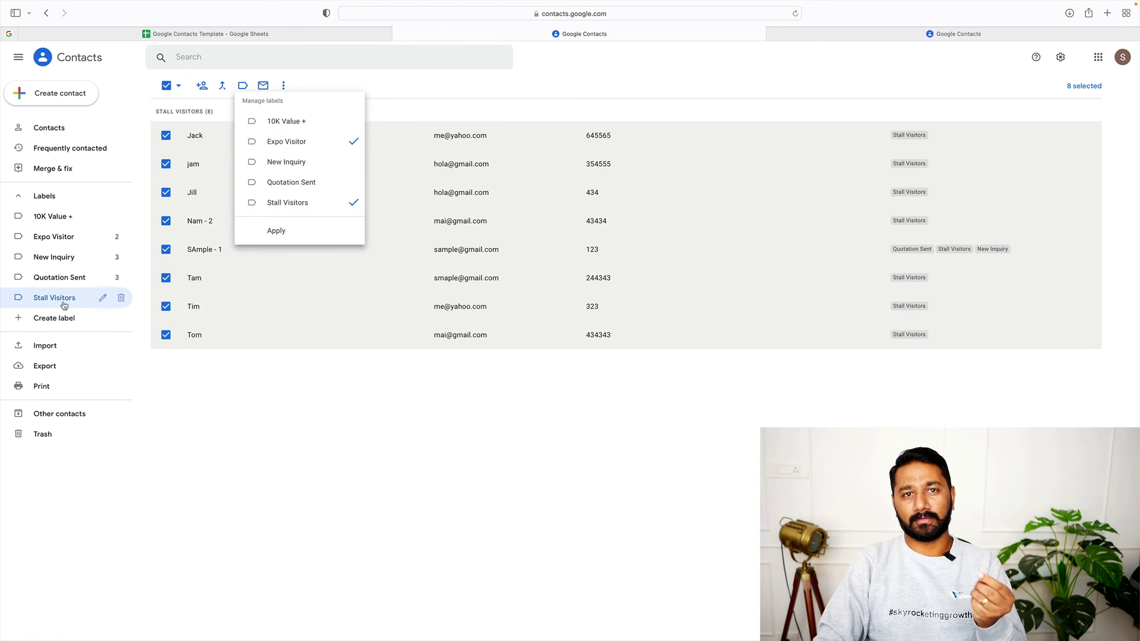
pyautogui.click(344, 209)
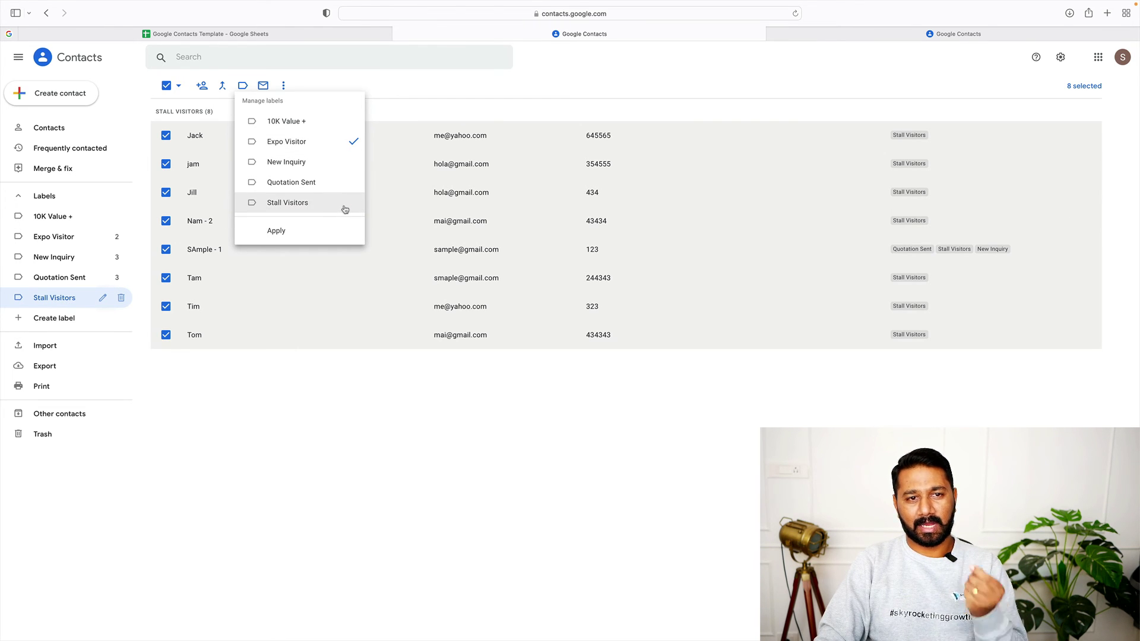
pyautogui.click(305, 232)
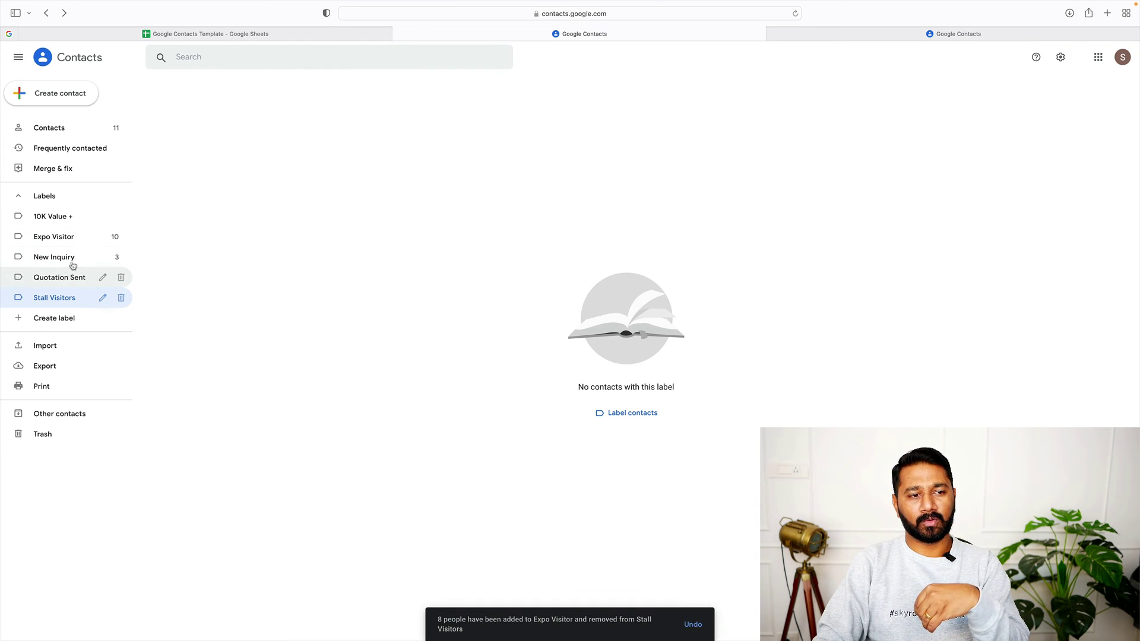
# Delete the empty Stall Visitors label and view Expo Visitor's 10 contacts
pyautogui.click(61, 239)
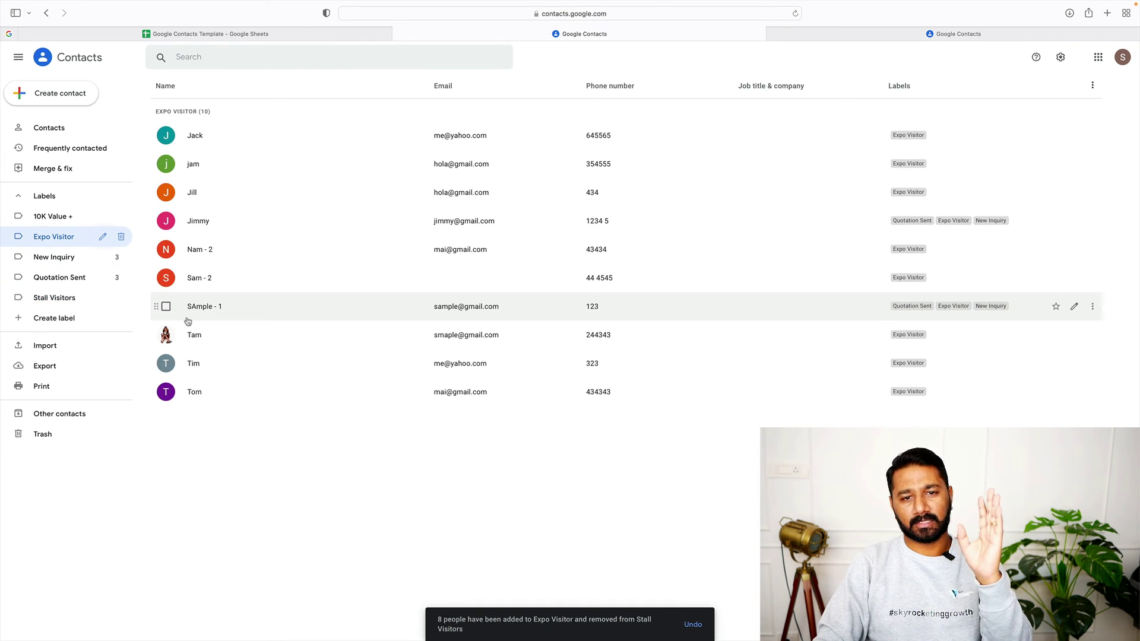
pyautogui.click(62, 300)
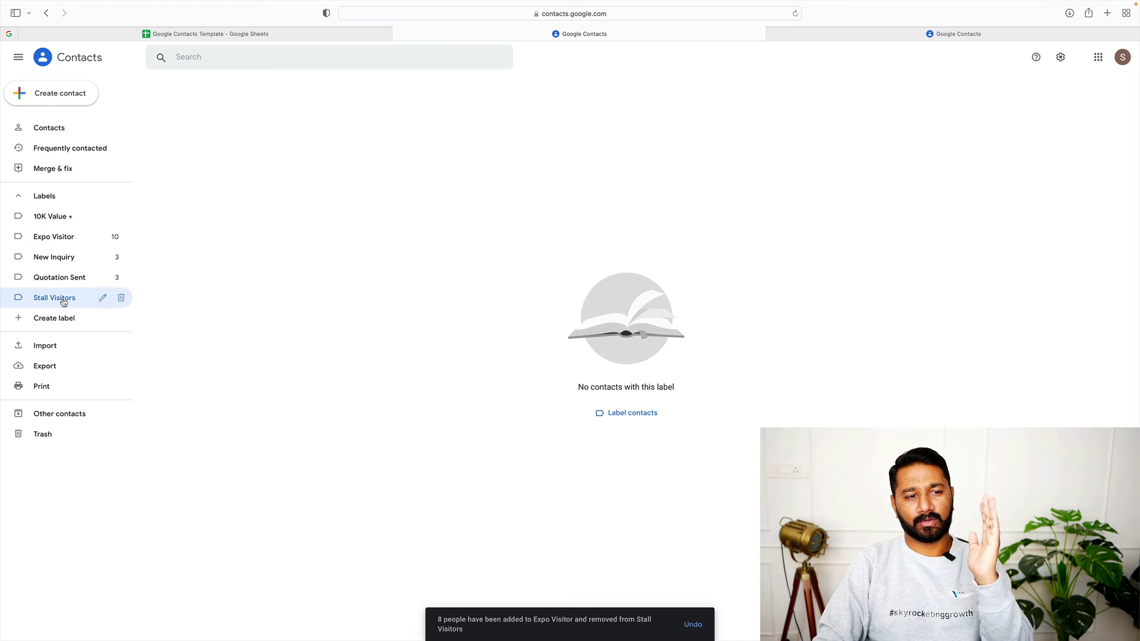
pyautogui.click(121, 298)
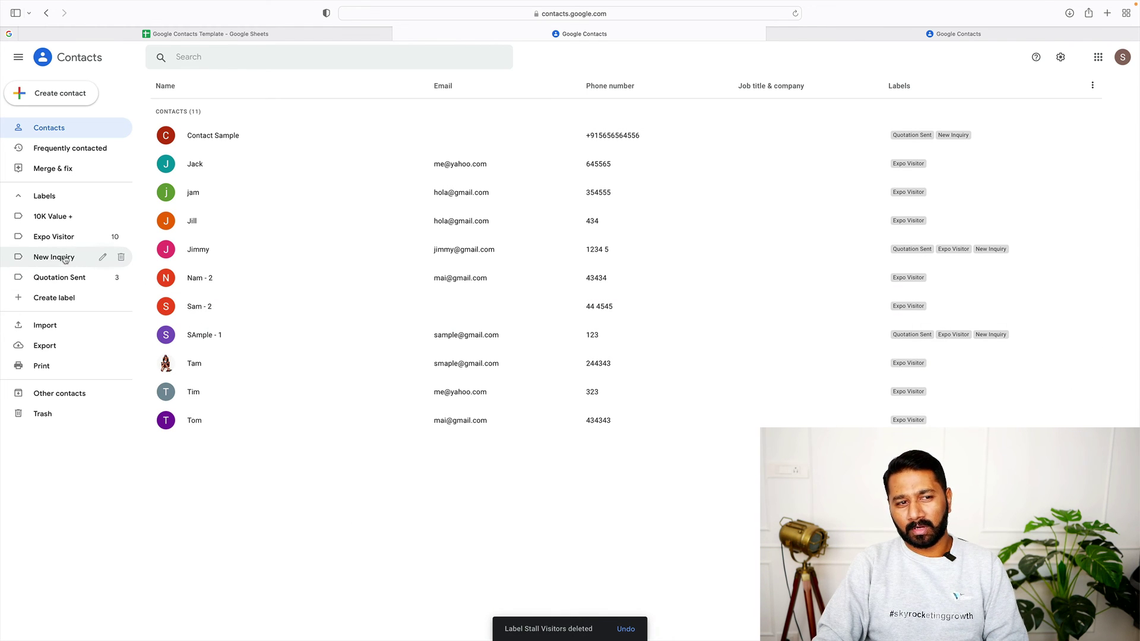
pyautogui.click(65, 246)
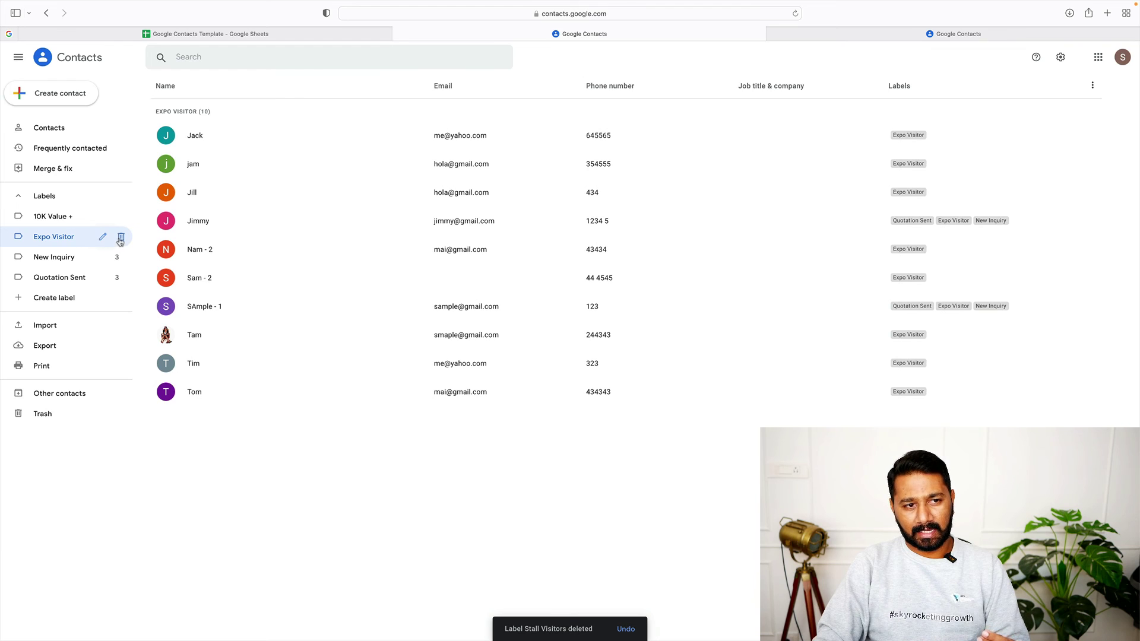
pyautogui.click(121, 238)
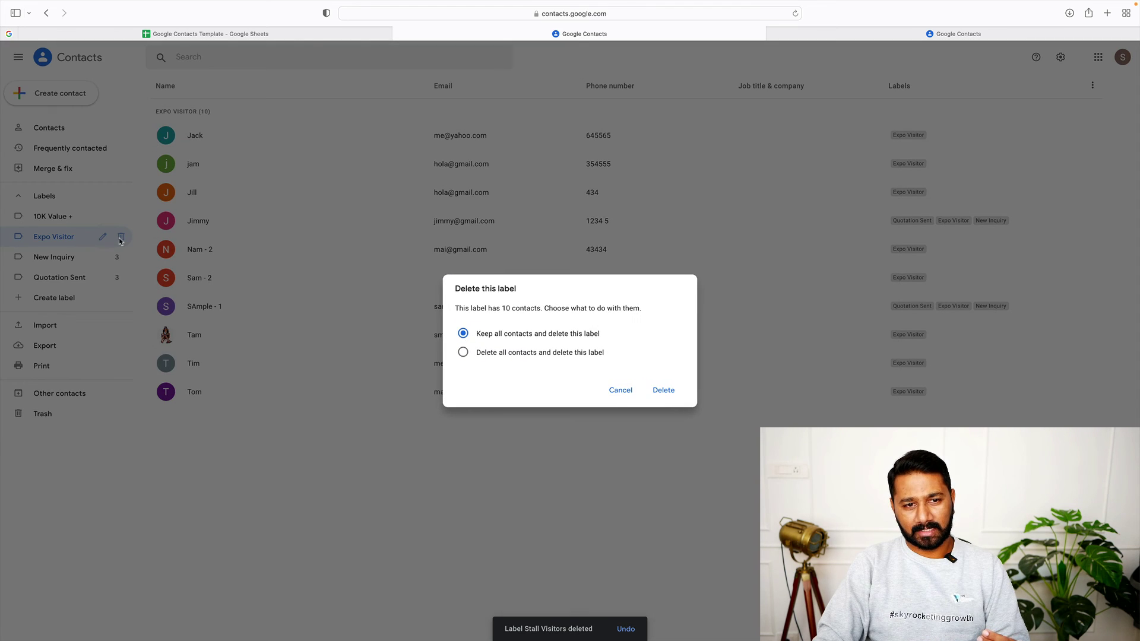
pyautogui.click(620, 390)
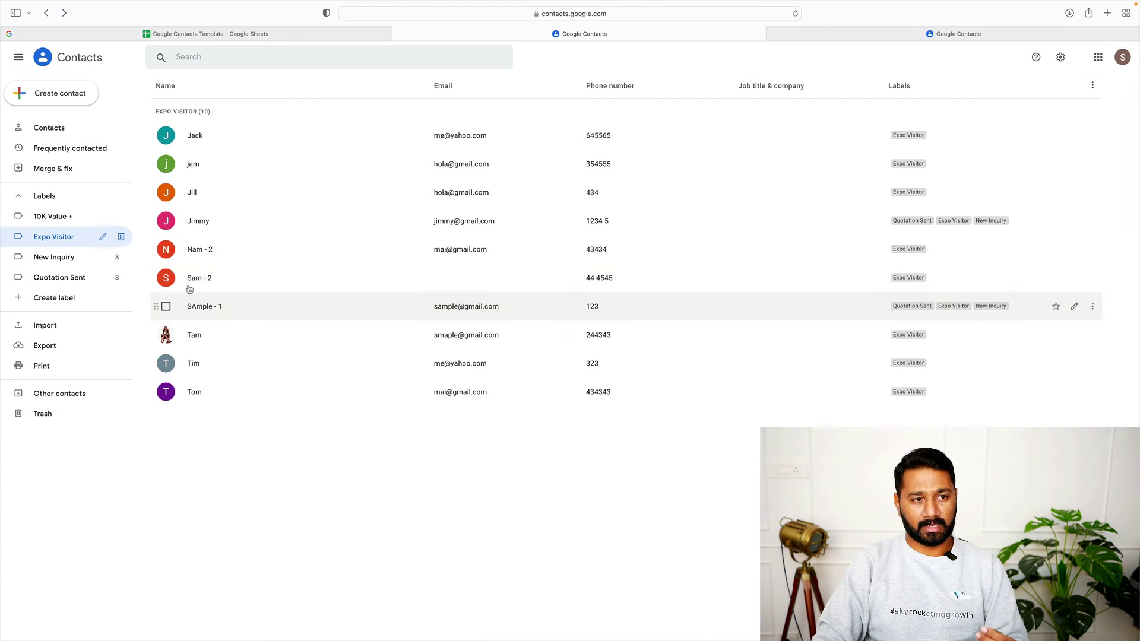
pyautogui.click(120, 237)
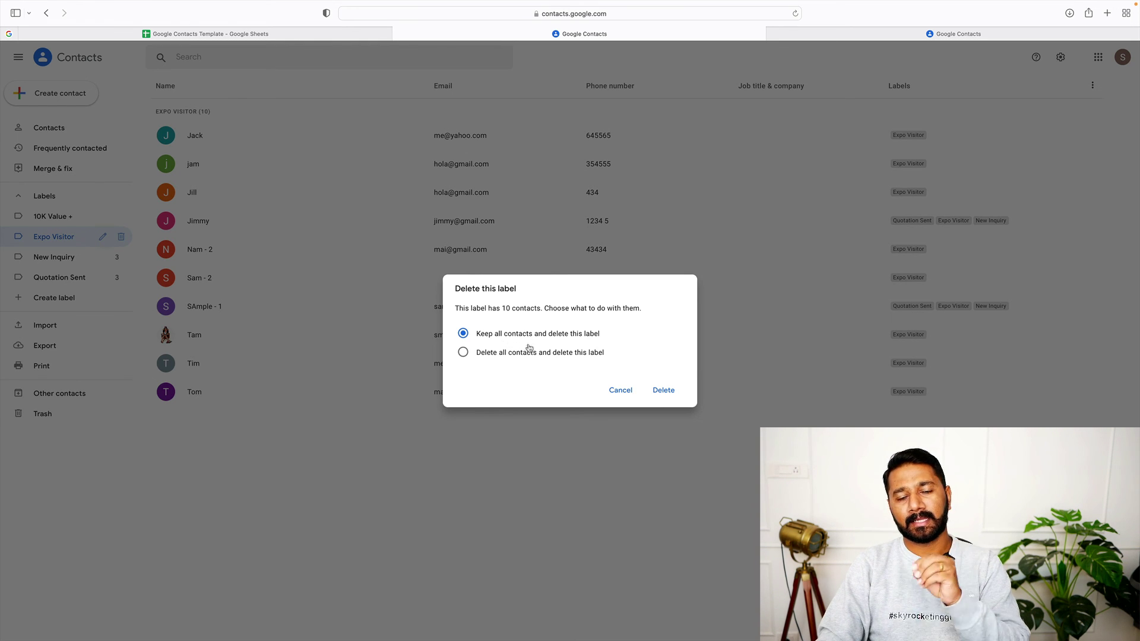
pyautogui.click(620, 392)
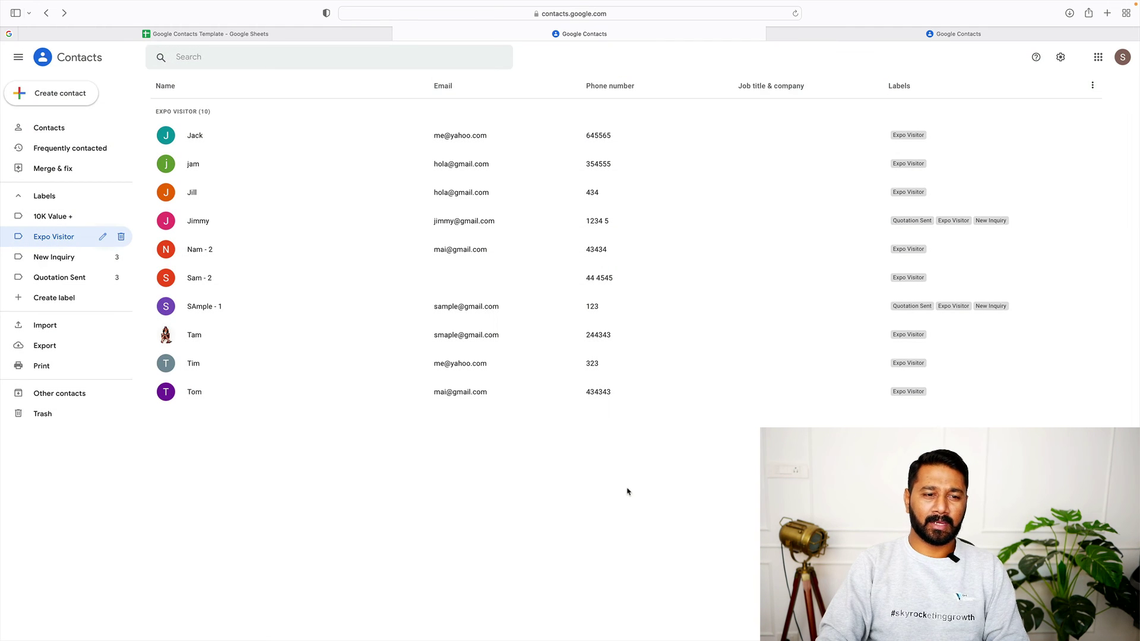